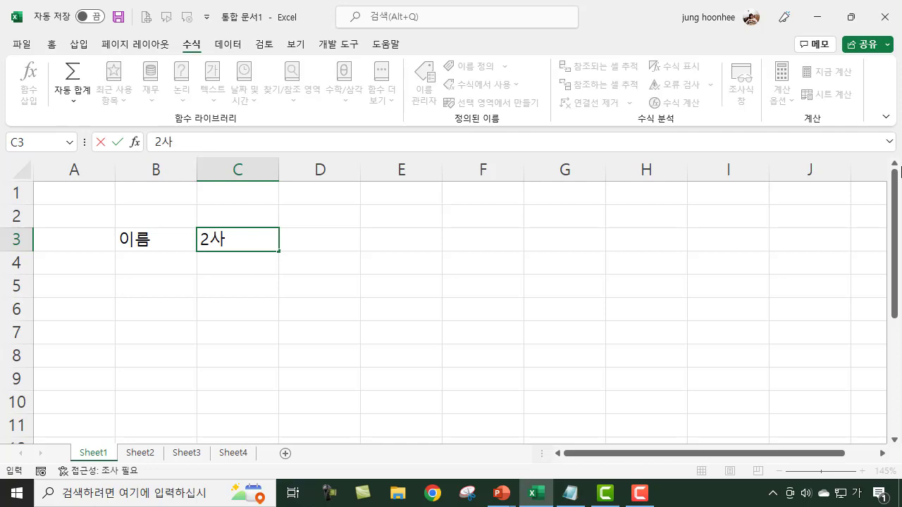
# - Enter the heading 2사분기 in C3 and autofill it into D3 as 3사분기
pyautogui.press('Return')
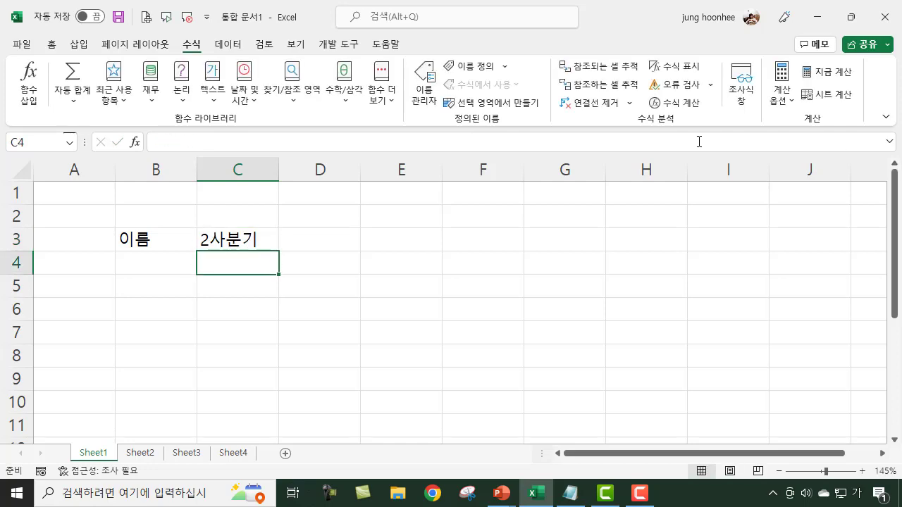
pyautogui.click(269, 241)
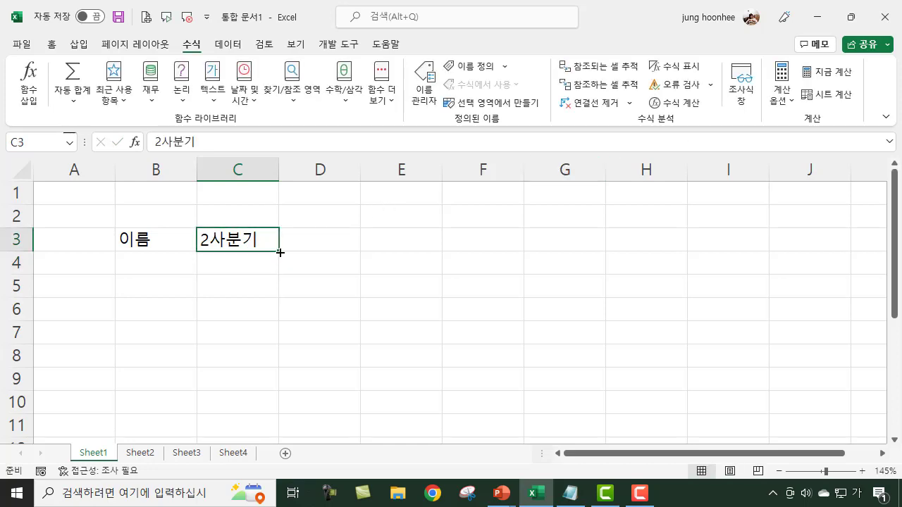
pyautogui.moveTo(279, 251); pyautogui.dragTo(356, 243)
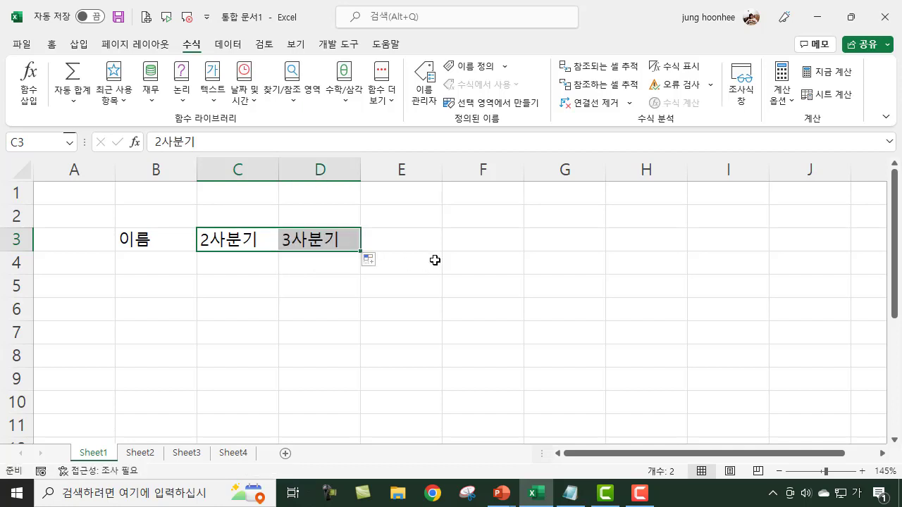
# - Enter the headings 총실적 in E3 and 차이 in F3
pyautogui.click(391, 243)
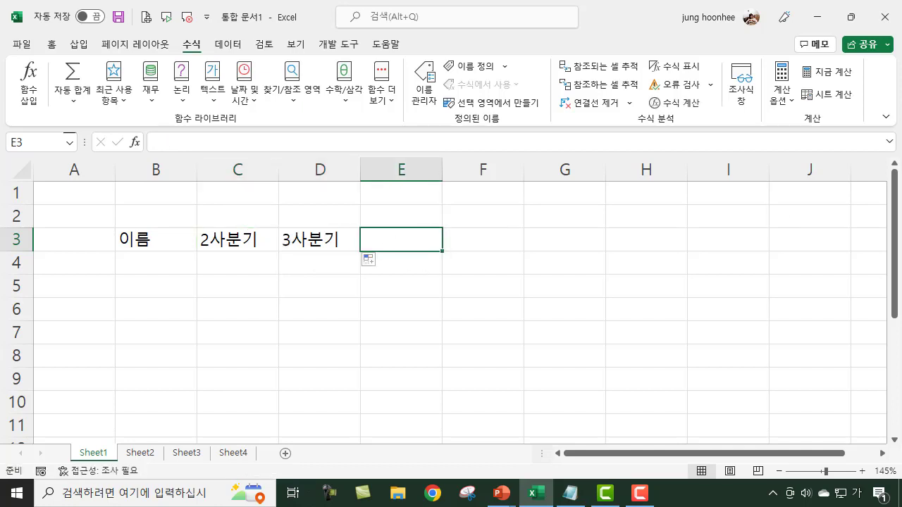
pyautogui.write('총실적')
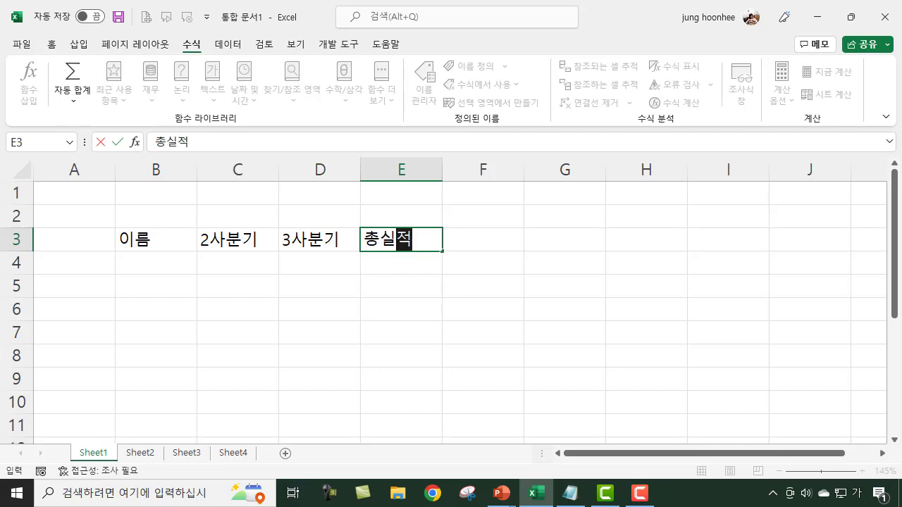
pyautogui.press('Tab')
pyautogui.write('차')
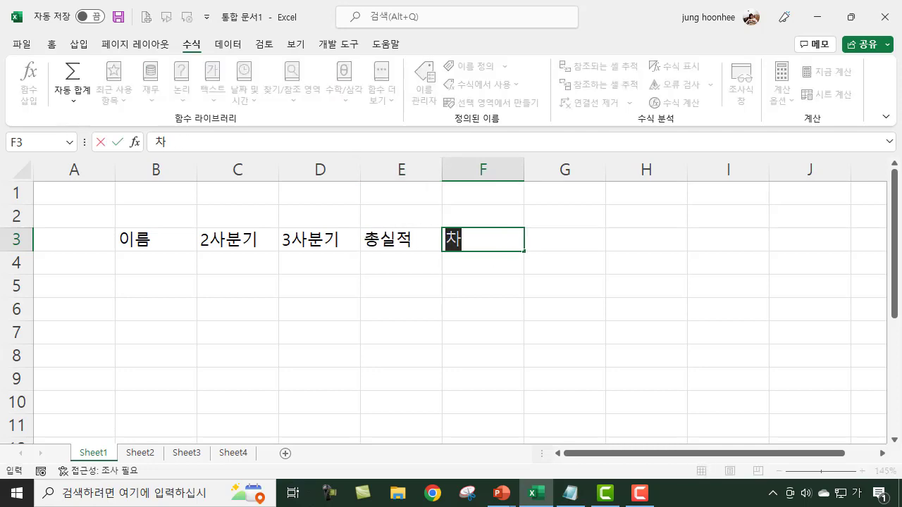
pyautogui.press('BackSpace')
pyautogui.press('BackSpace')
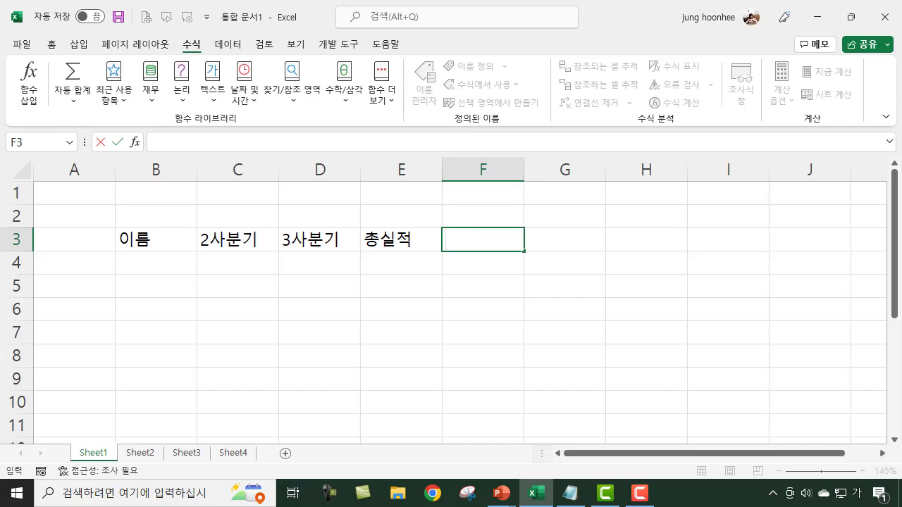
pyautogui.write('차이')
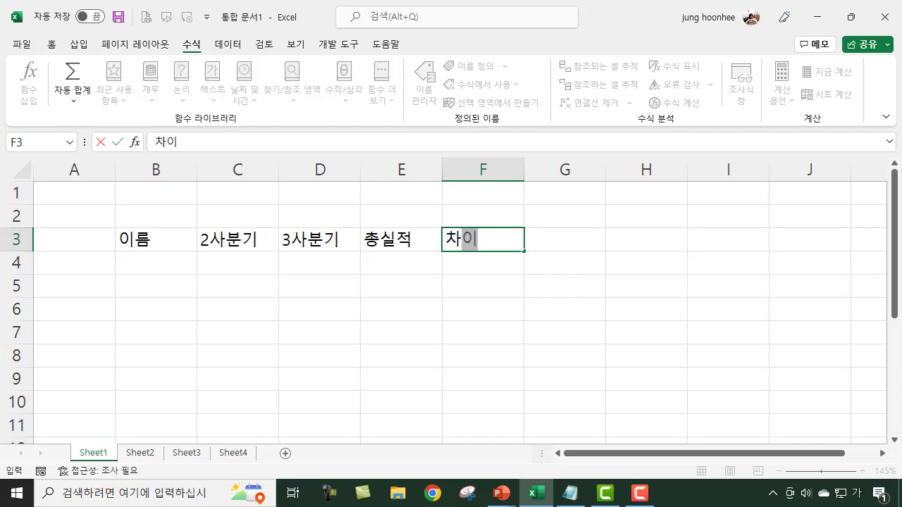
pyautogui.press('Tab')
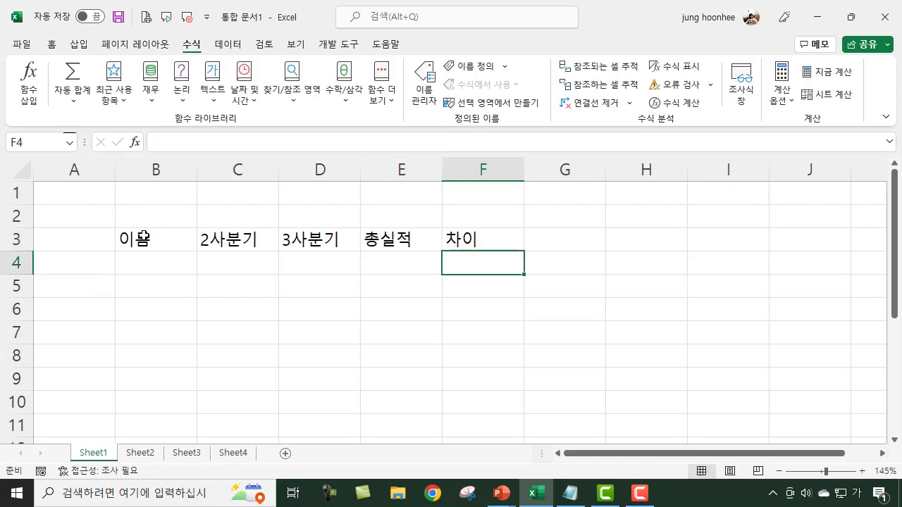
# - Center the header row B3:F3 horizontally
pyautogui.moveTo(144, 237); pyautogui.dragTo(467, 237)
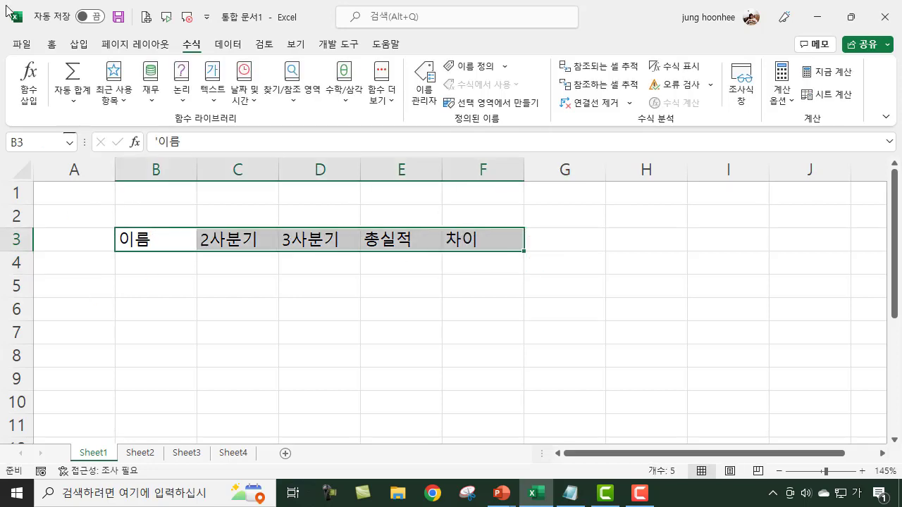
pyautogui.click(52, 46)
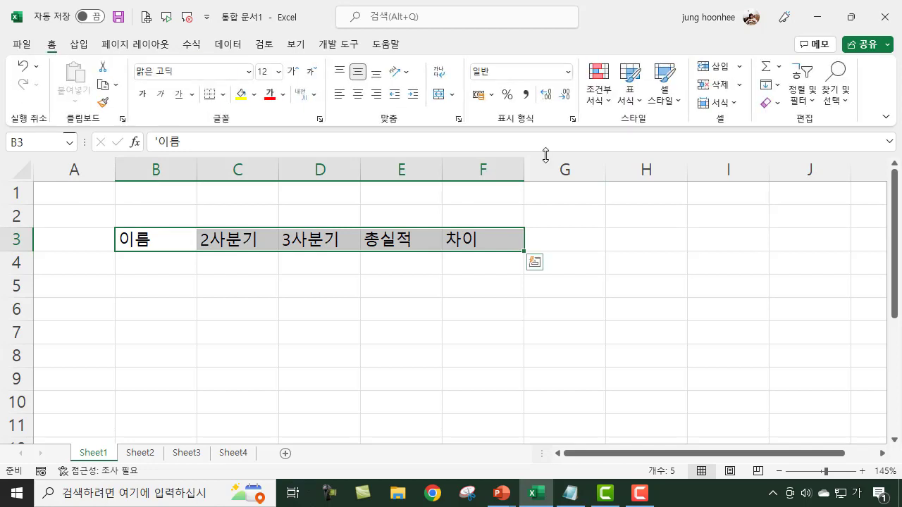
pyautogui.click(358, 98)
# - Enter 갑 in B4 and autofill the series down to B7 as 을, 병 and 정
pyautogui.click(157, 264)
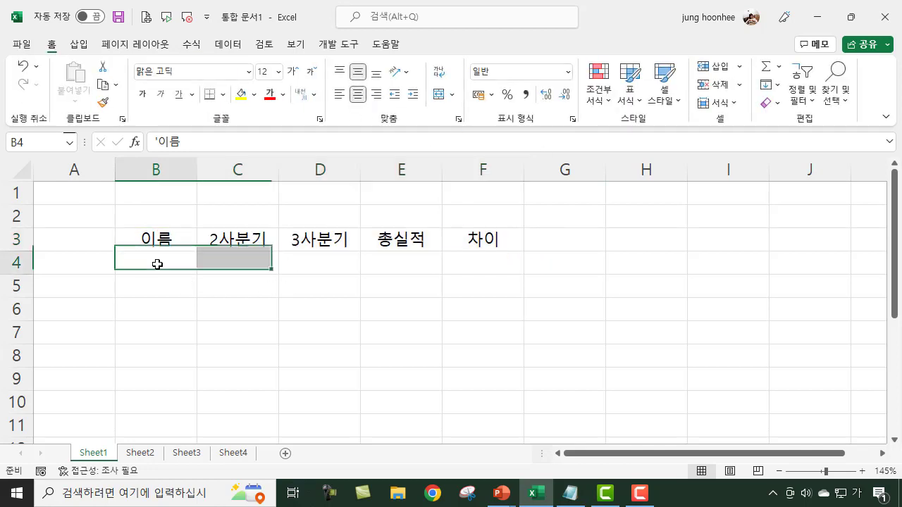
pyautogui.write('갑')
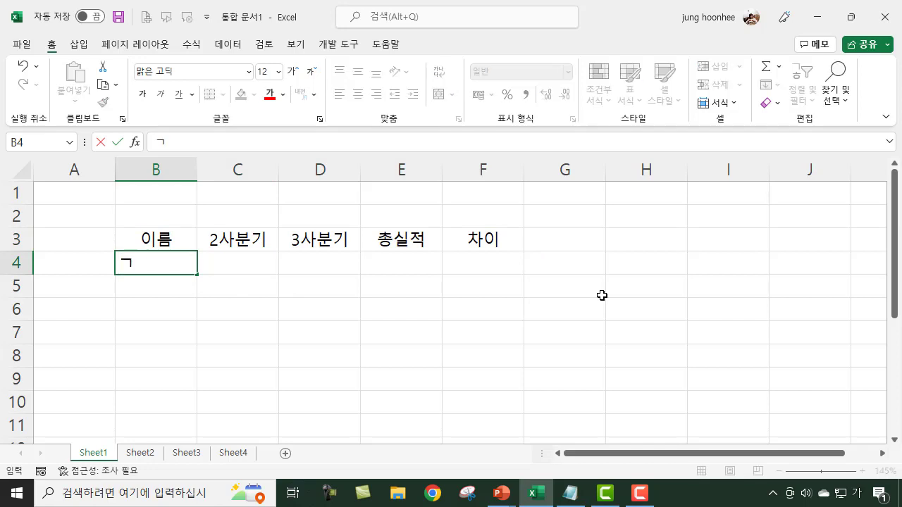
pyautogui.press('Return')
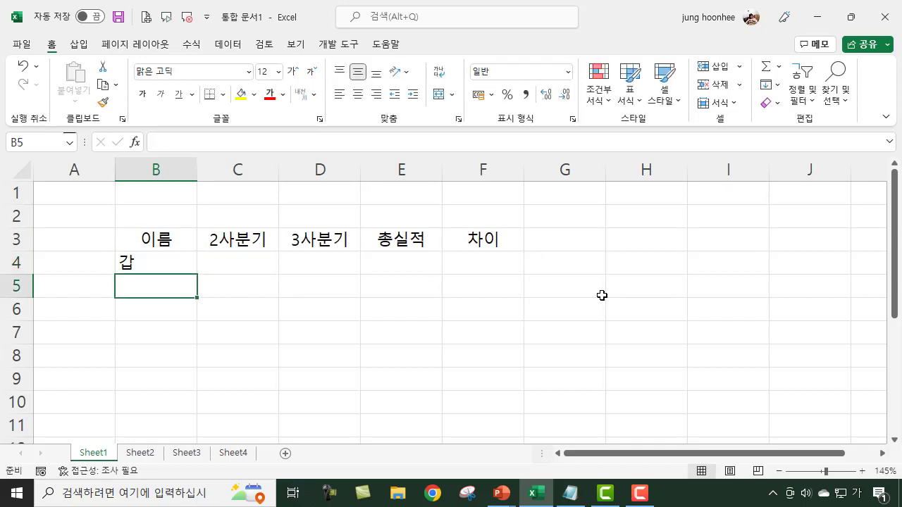
pyautogui.click(174, 265)
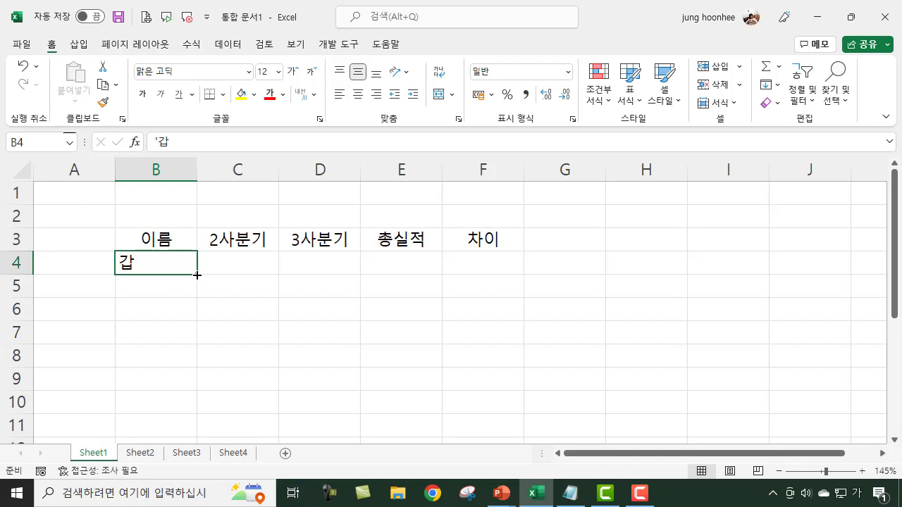
pyautogui.keyDown('ctrl'); pyautogui.scroll(1, 200, 274); pyautogui.keyUp('ctrl')
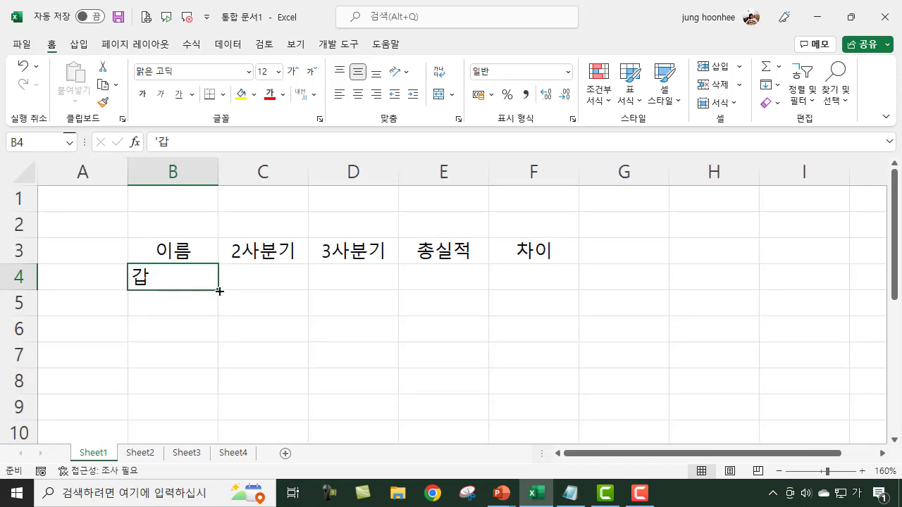
pyautogui.moveTo(219, 289); pyautogui.dragTo(221, 368)
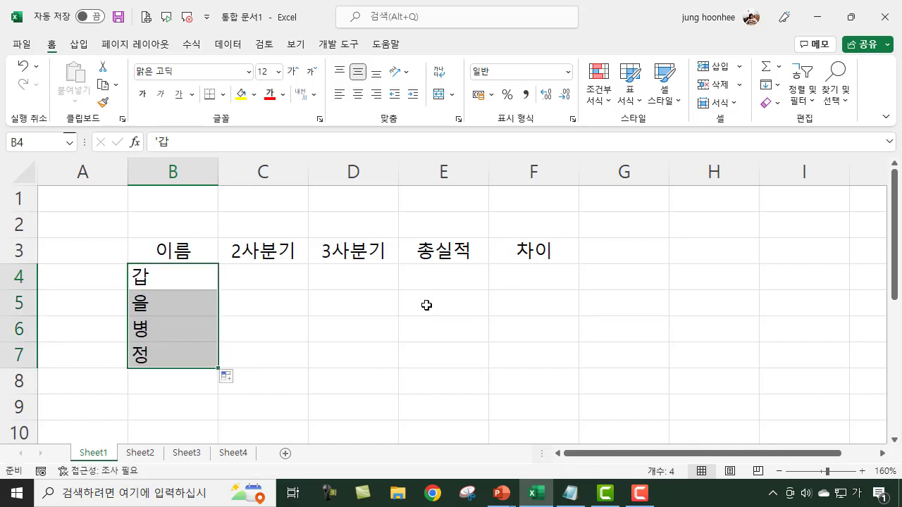
pyautogui.click(311, 351)
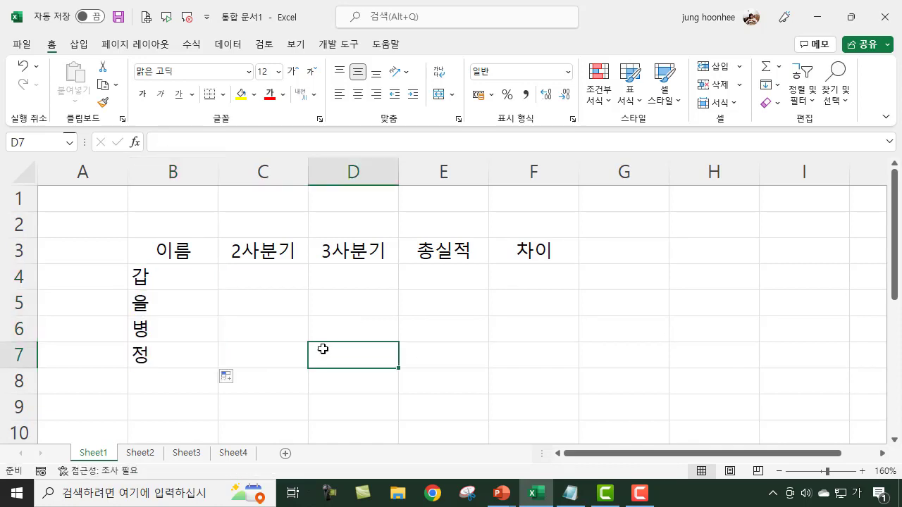
# - Enter the 2사분기 figures 4500, 4300, 5200 and 5500 in C4:C7
pyautogui.click(267, 277)
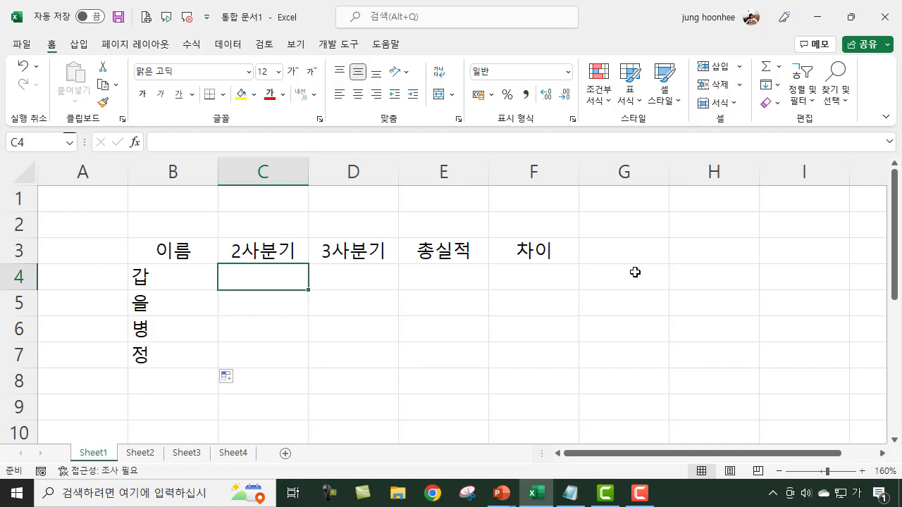
pyautogui.write('45')
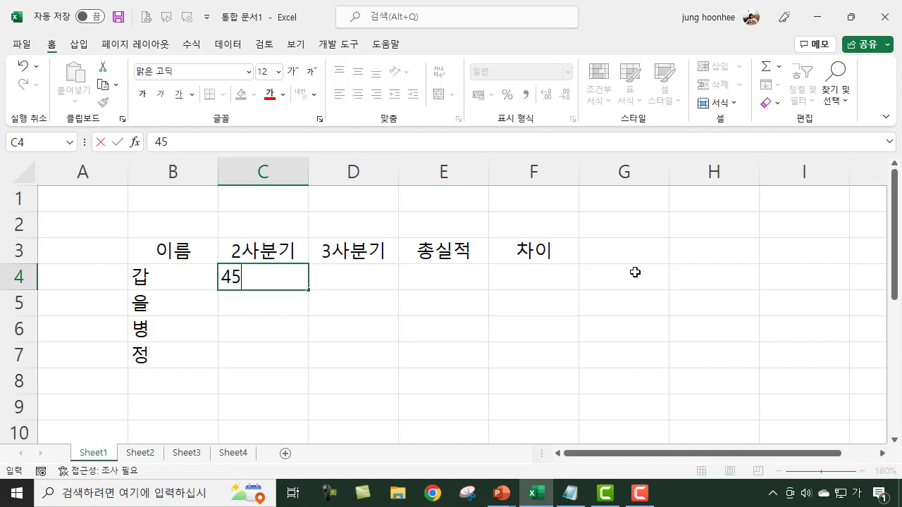
pyautogui.write('00')
pyautogui.press('Return')
pyautogui.write('4300')
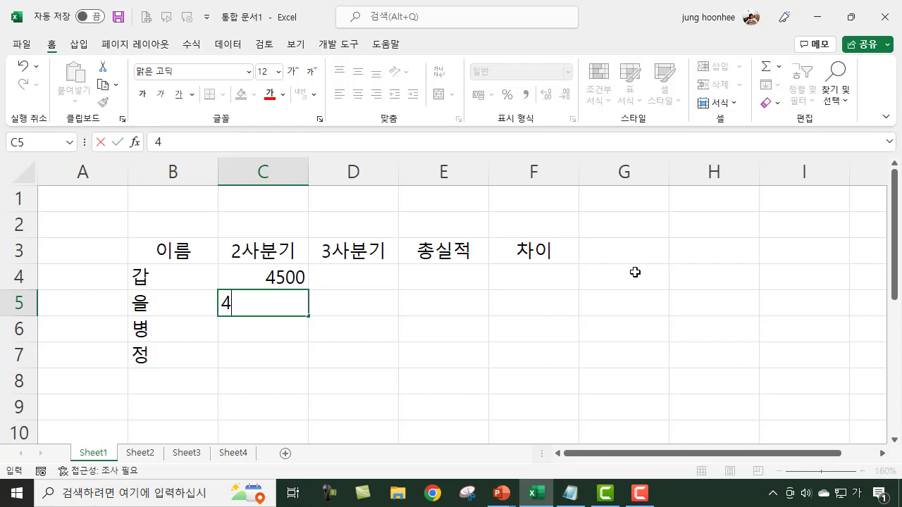
pyautogui.press('Return')
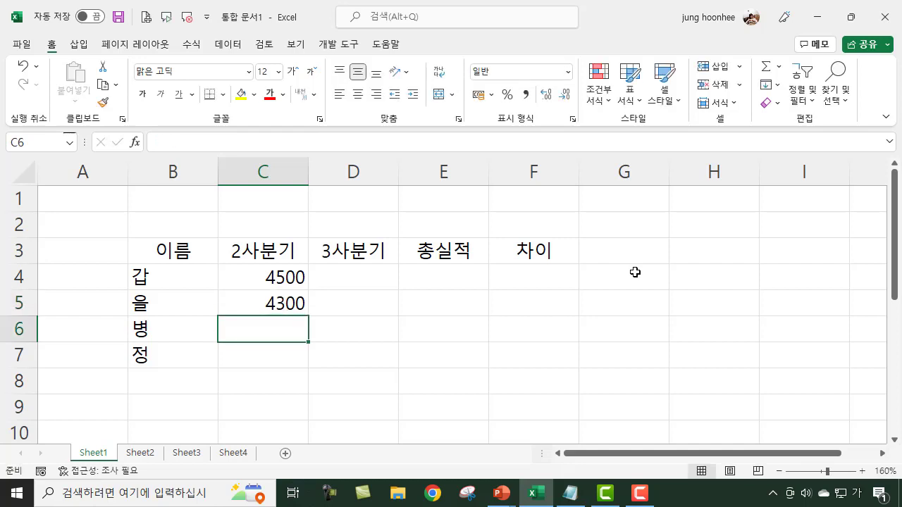
pyautogui.write('5200')
pyautogui.press('Return')
pyautogui.write('5500')
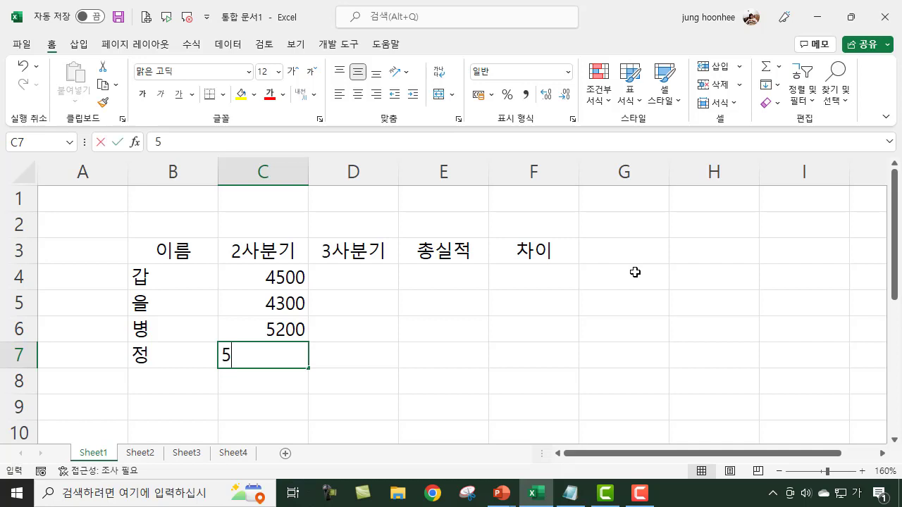
pyautogui.press('Tab')
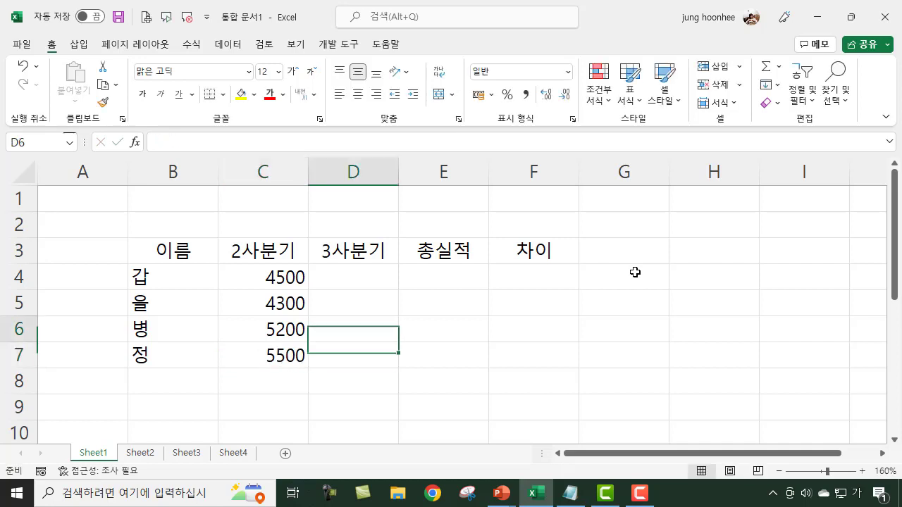
# - Enter the 3사분기 figures 4700, 5000, 5100 and 6000 in D4:D7
pyautogui.press('Up')
pyautogui.press('Up')
pyautogui.press('Up')
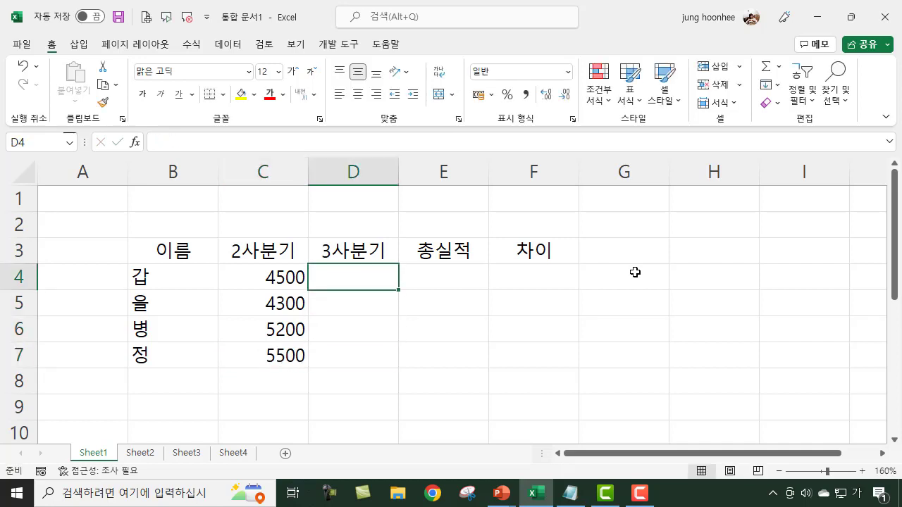
pyautogui.write('4700')
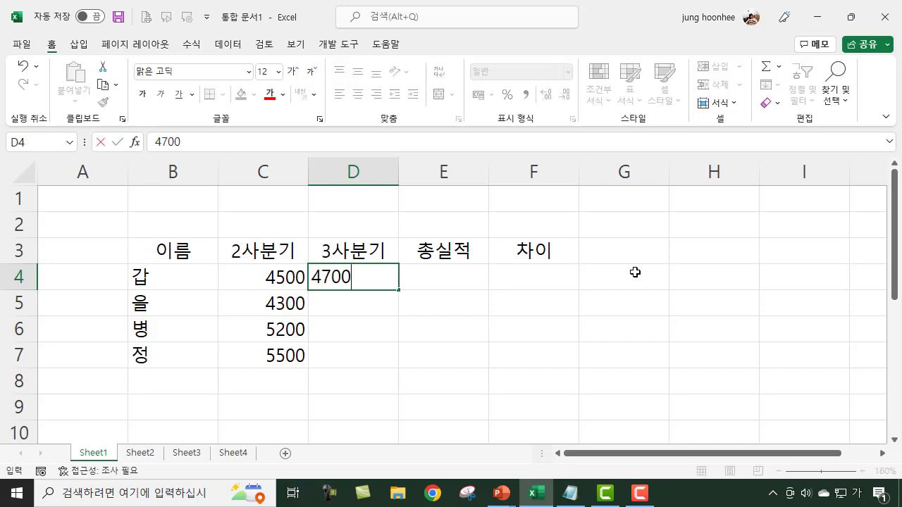
pyautogui.press('Return')
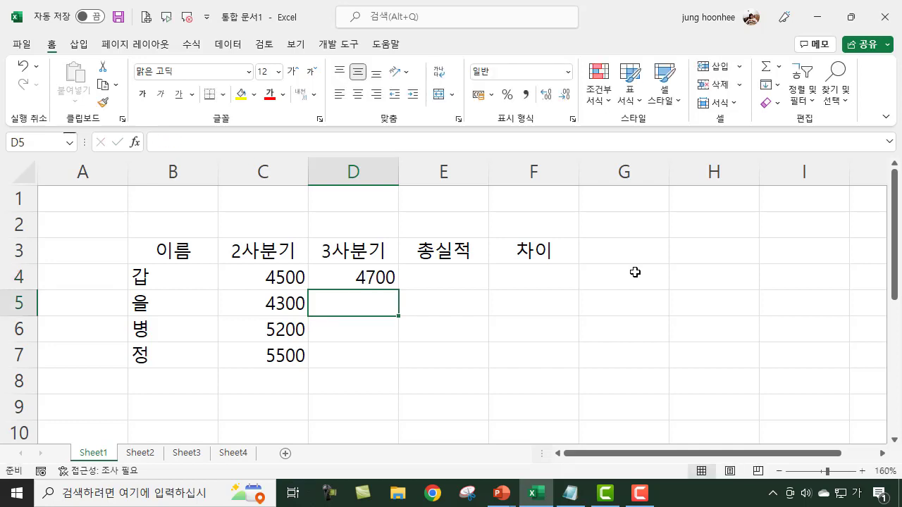
pyautogui.write('5000')
pyautogui.press('Return')
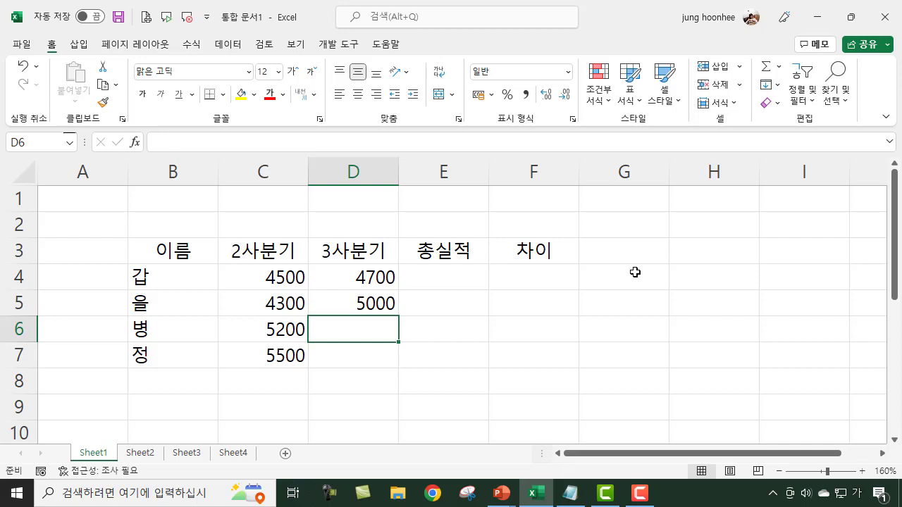
pyautogui.write('5100')
pyautogui.press('Return')
pyautogui.write('6000')
pyautogui.press('Return')
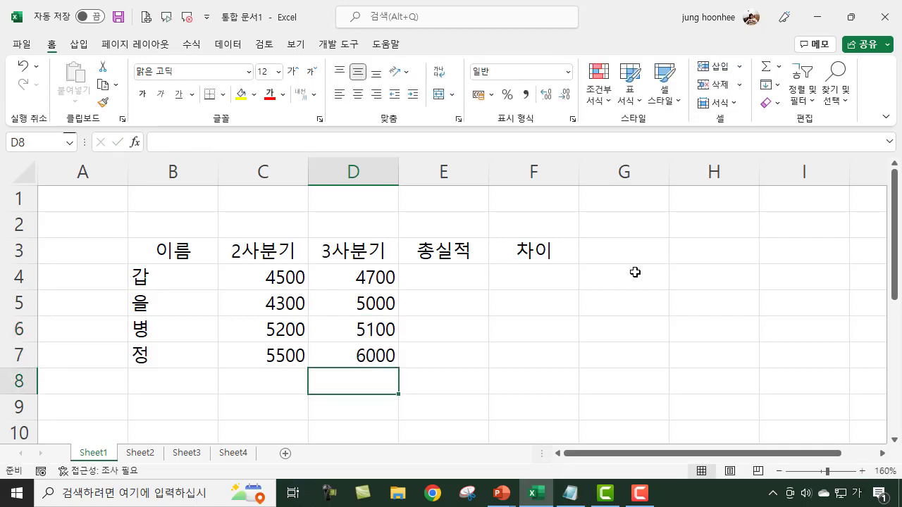
pyautogui.click(496, 382)
pyautogui.click(468, 302)
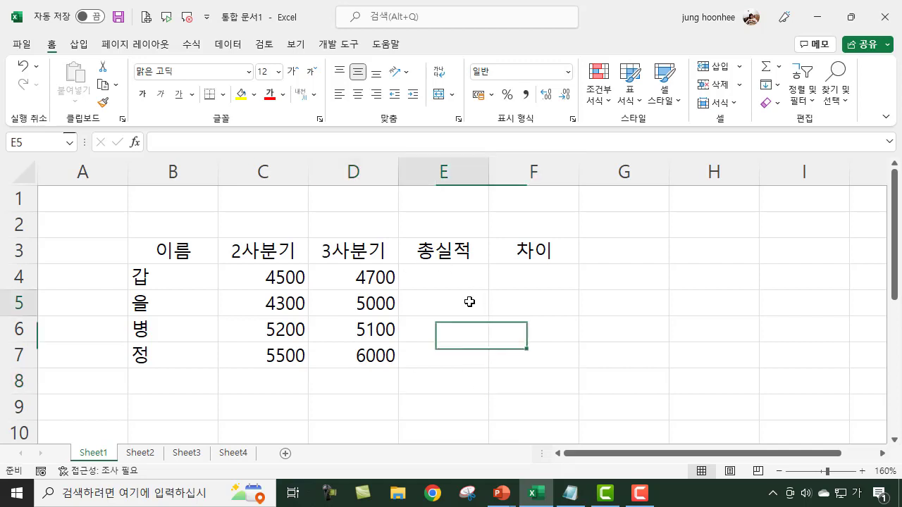
pyautogui.click(664, 341)
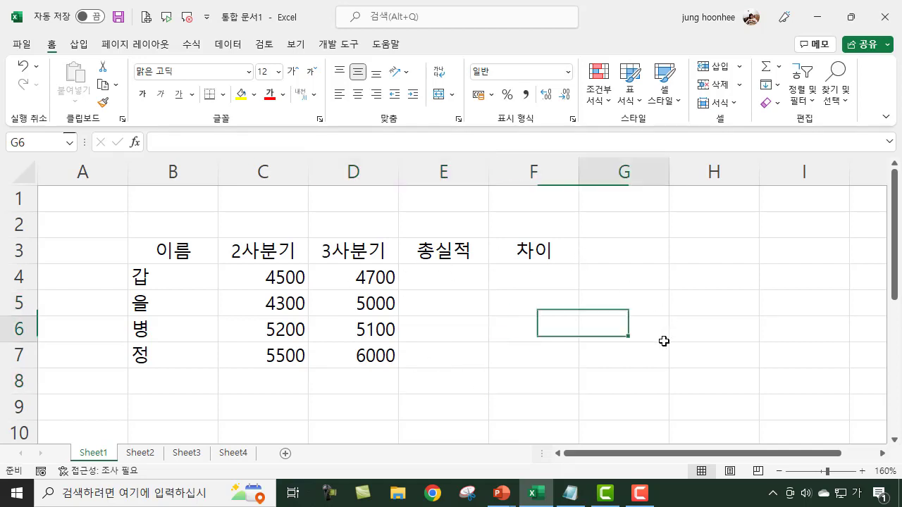
pyautogui.click(454, 251)
pyautogui.click(445, 273)
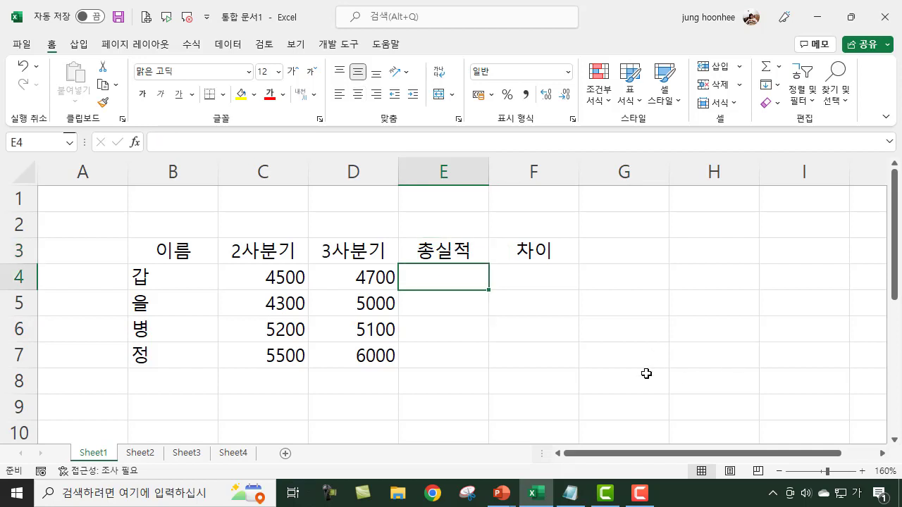
pyautogui.scroll(1, 646, 374)
pyautogui.click(666, 342)
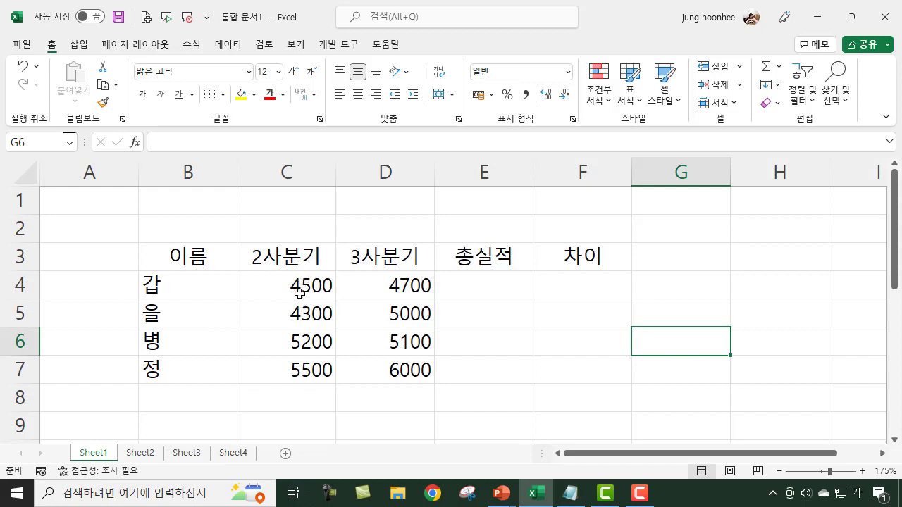
pyautogui.click(185, 285)
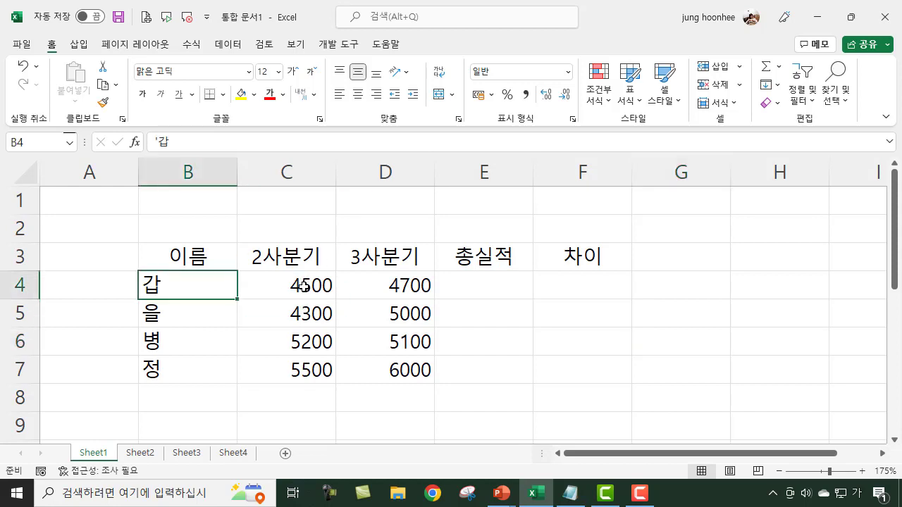
pyautogui.click(303, 286)
pyautogui.click(406, 287)
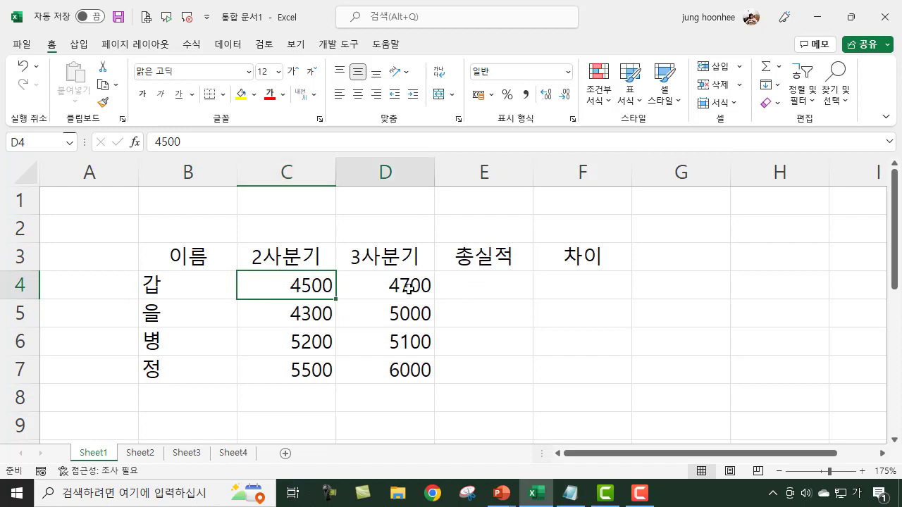
pyautogui.click(310, 284)
pyautogui.click(409, 284)
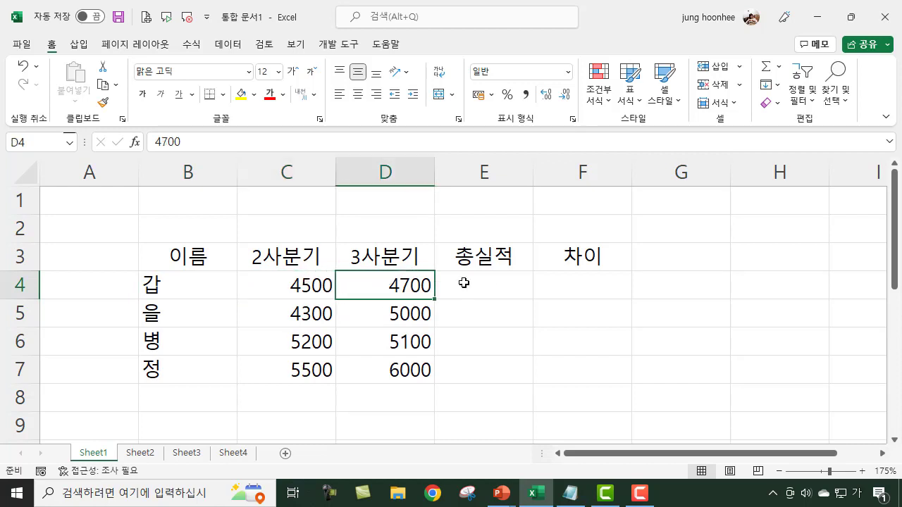
pyautogui.click(502, 280)
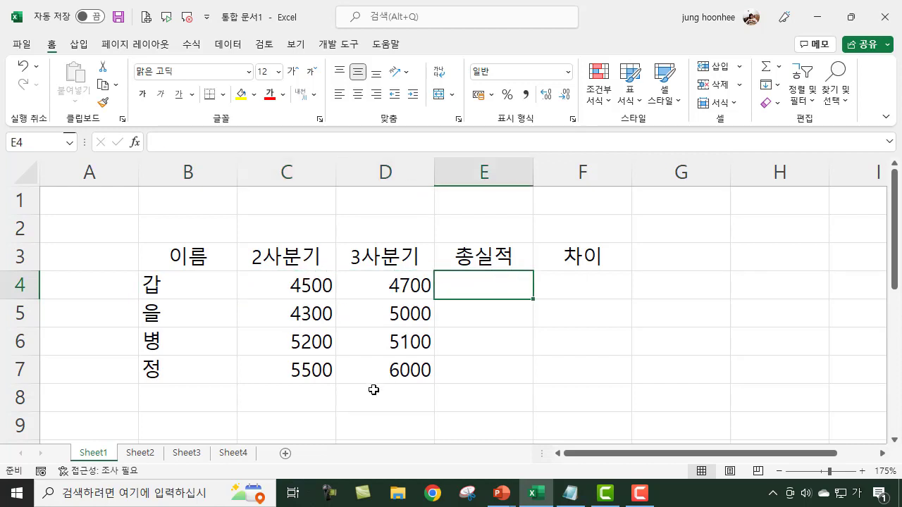
# - Switch to the Notepad notes on basic Excel operators and examine the line on arithmetic operators
pyautogui.click(574, 502)
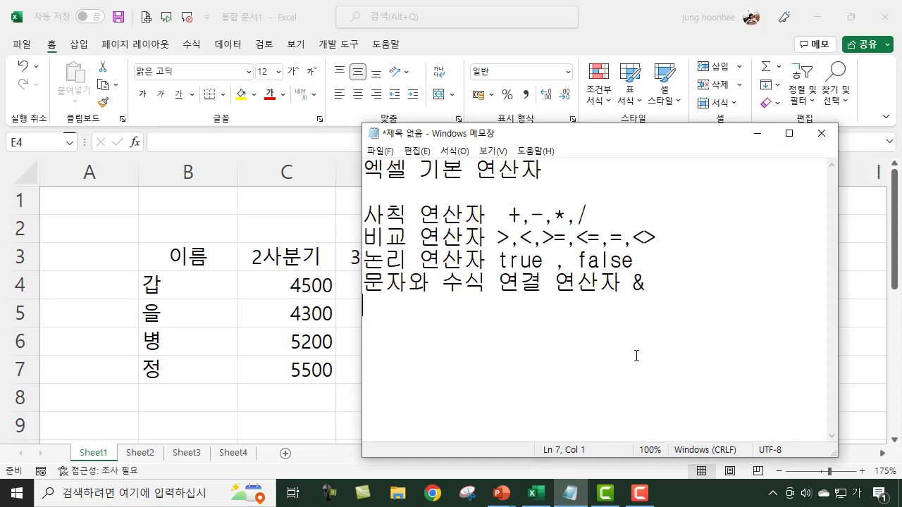
pyautogui.keyDown('ctrl'); pyautogui.scroll(1, 636, 356); pyautogui.keyUp('ctrl')
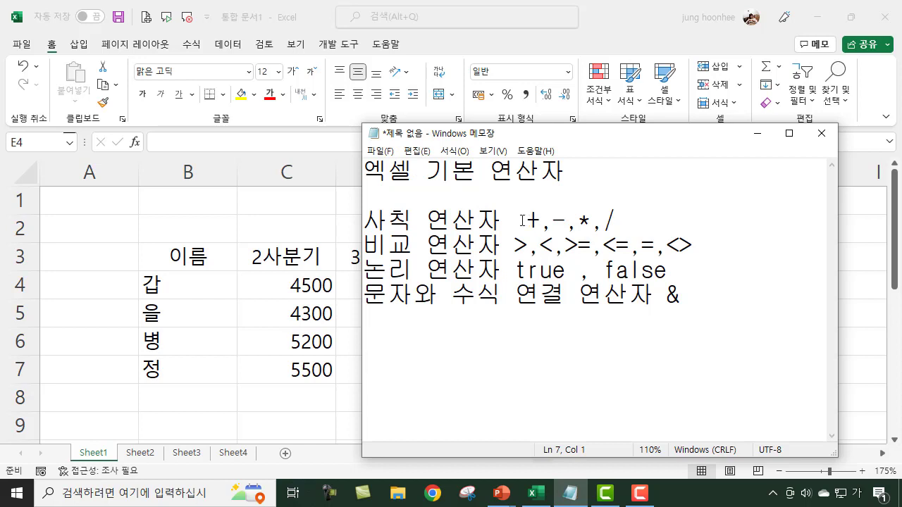
pyautogui.moveTo(527, 223); pyautogui.dragTo(654, 221)
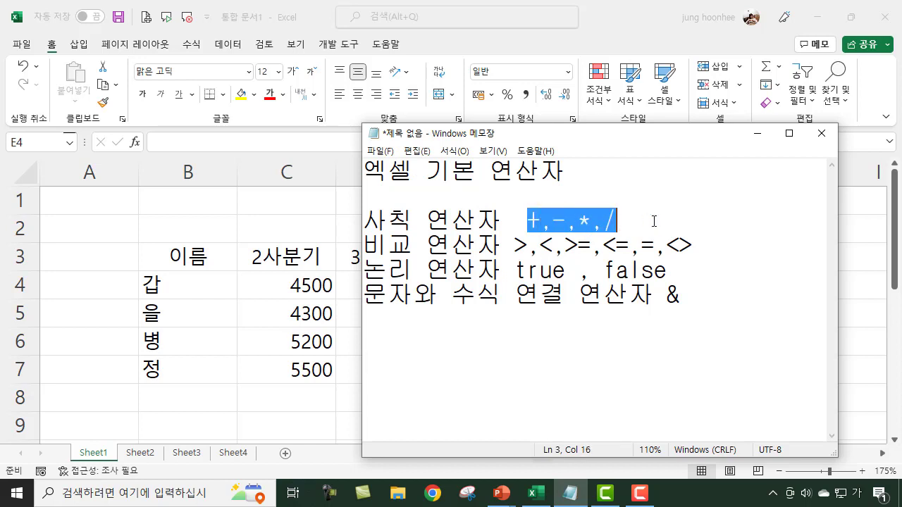
pyautogui.click(565, 223)
pyautogui.click(603, 223)
pyautogui.click(705, 216)
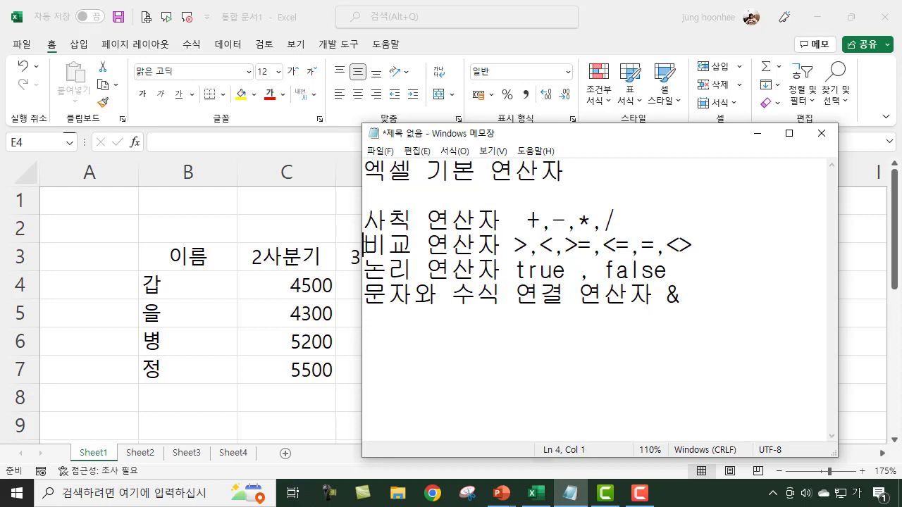
# - Examine each comparison operator listed in the notes, ending with the not-equal sign
pyautogui.moveTo(363, 245); pyautogui.dragTo(508, 247)
pyautogui.click(558, 301)
pyautogui.click(727, 250)
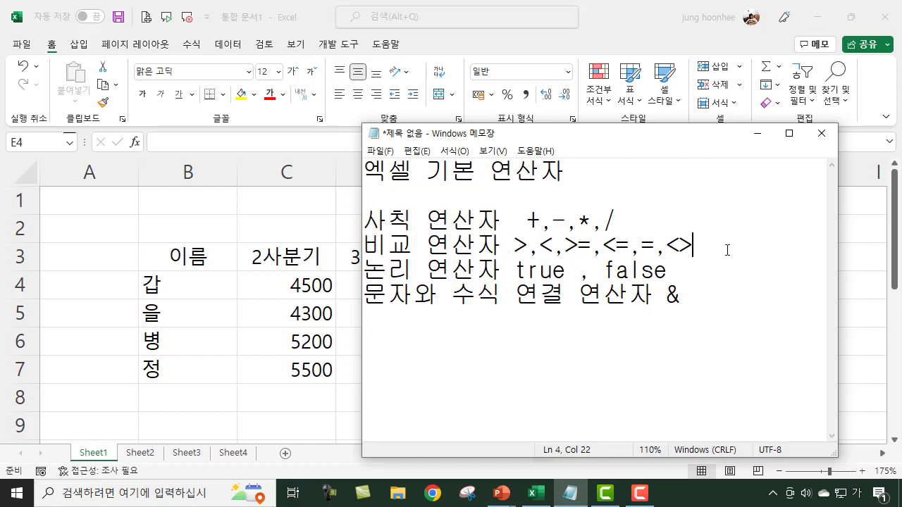
pyautogui.moveTo(512, 248); pyautogui.dragTo(631, 245)
pyautogui.click(553, 245)
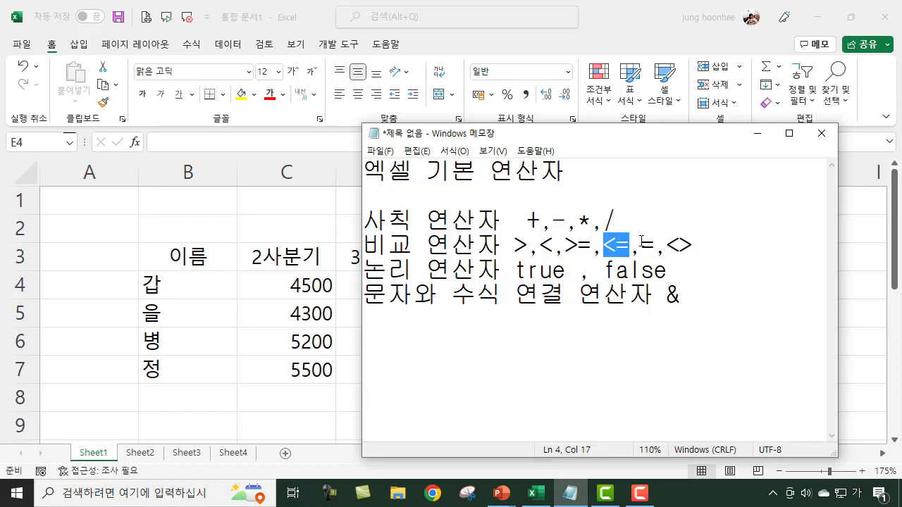
pyautogui.click(640, 243)
pyautogui.hotkey('shift', 'Right')
pyautogui.click(667, 247)
pyautogui.hotkey('shift', 'Right')
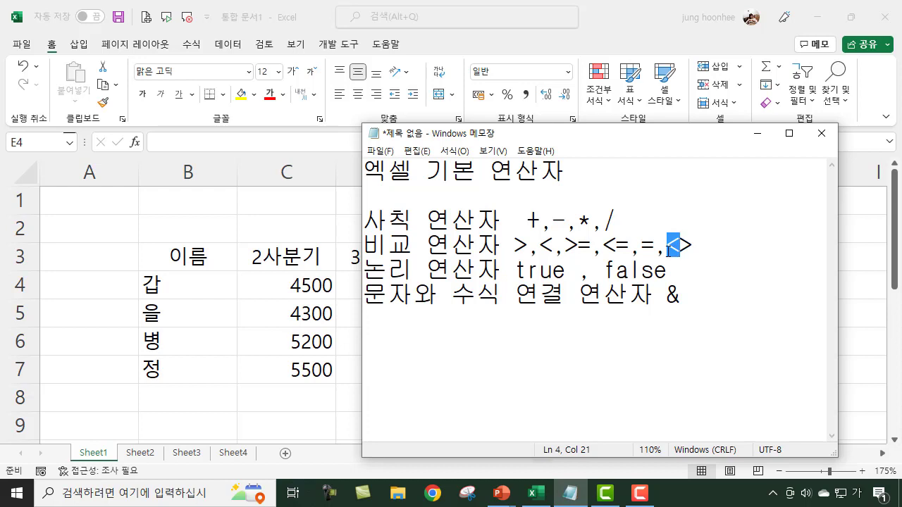
pyautogui.click(696, 245)
pyautogui.moveTo(696, 246); pyautogui.dragTo(665, 245)
pyautogui.click(713, 252)
pyautogui.click(705, 251)
pyautogui.click(733, 244)
pyautogui.click(740, 304)
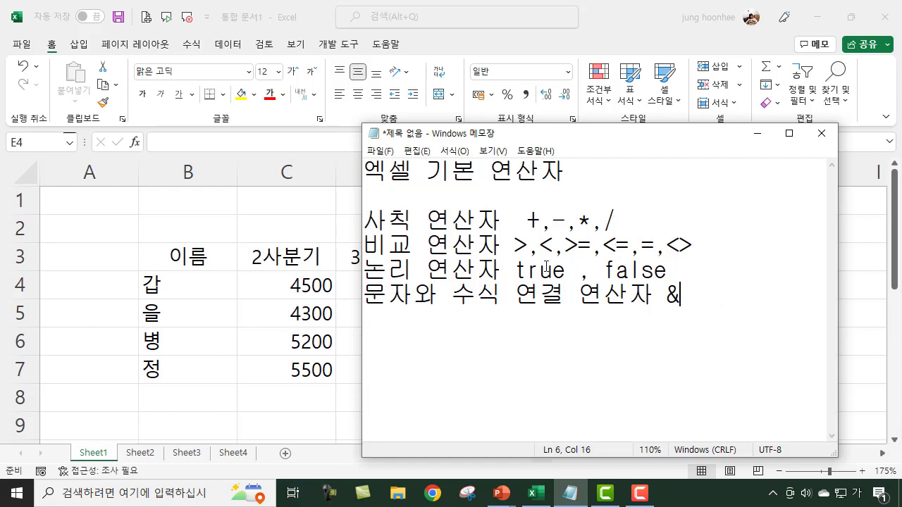
# - Review the logical, text-joining and arithmetic operators in the notes, and minimize Notepad to return to Excel
pyautogui.moveTo(513, 270); pyautogui.dragTo(576, 271)
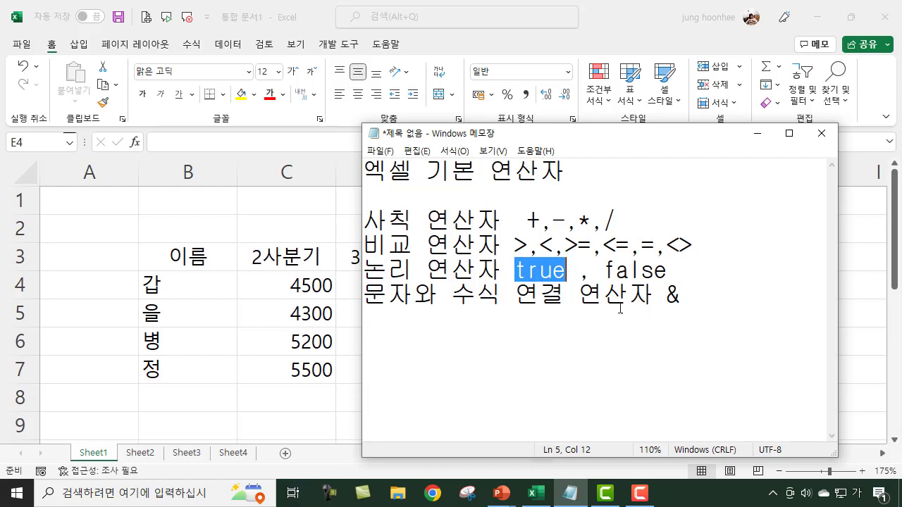
pyautogui.click(694, 377)
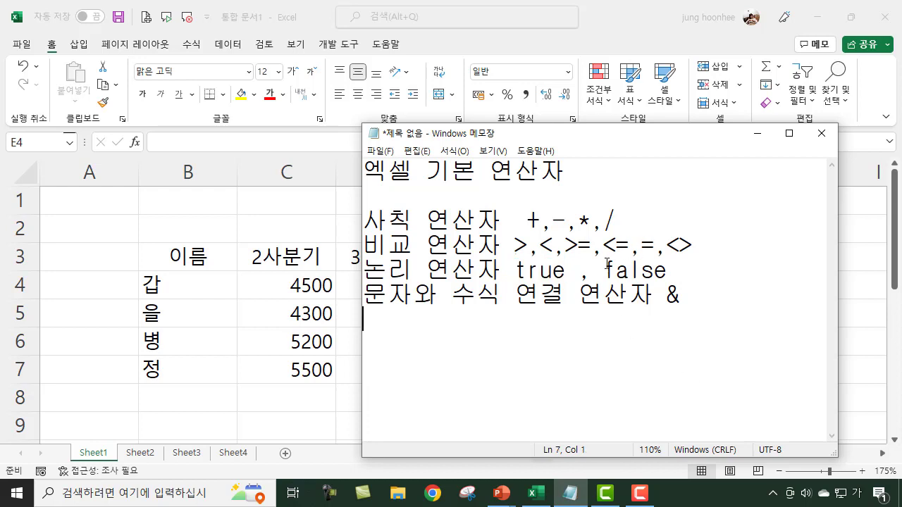
pyautogui.moveTo(601, 270); pyautogui.dragTo(710, 268)
pyautogui.click(697, 352)
pyautogui.moveTo(666, 297); pyautogui.dragTo(703, 298)
pyautogui.click(720, 304)
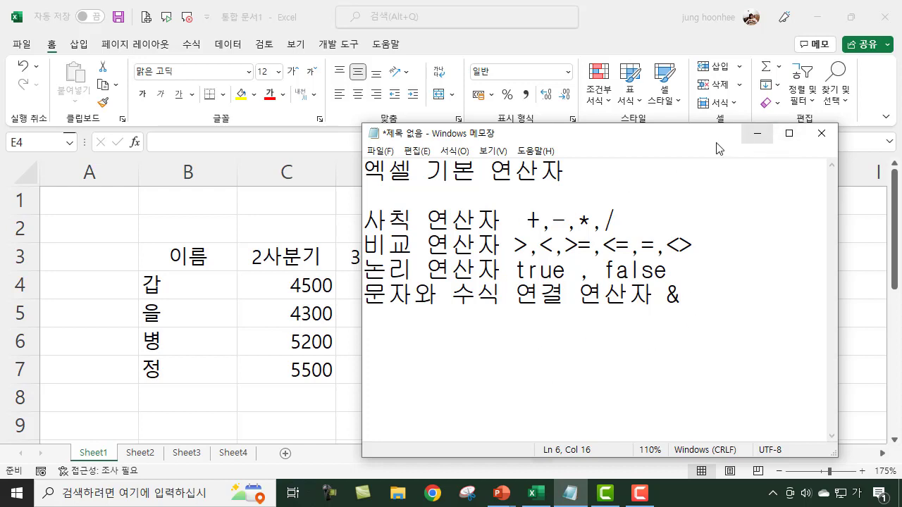
pyautogui.moveTo(525, 221); pyautogui.dragTo(646, 221)
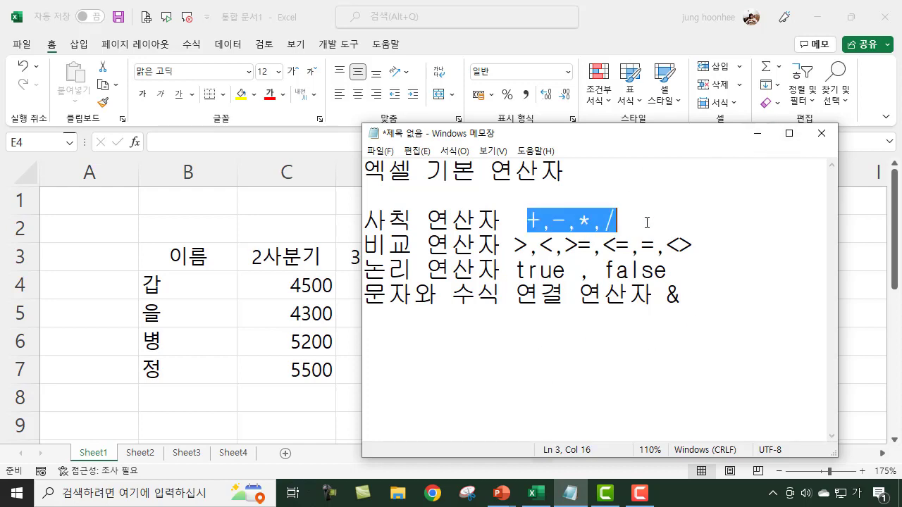
pyautogui.click(761, 138)
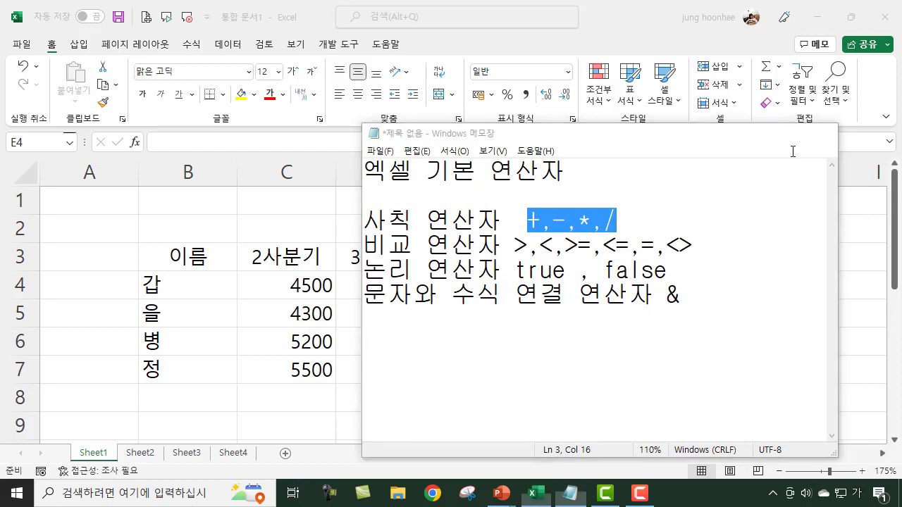
# - Enter the formula =C4+D4 in E4 to total 갑's two quarters
pyautogui.click(557, 348)
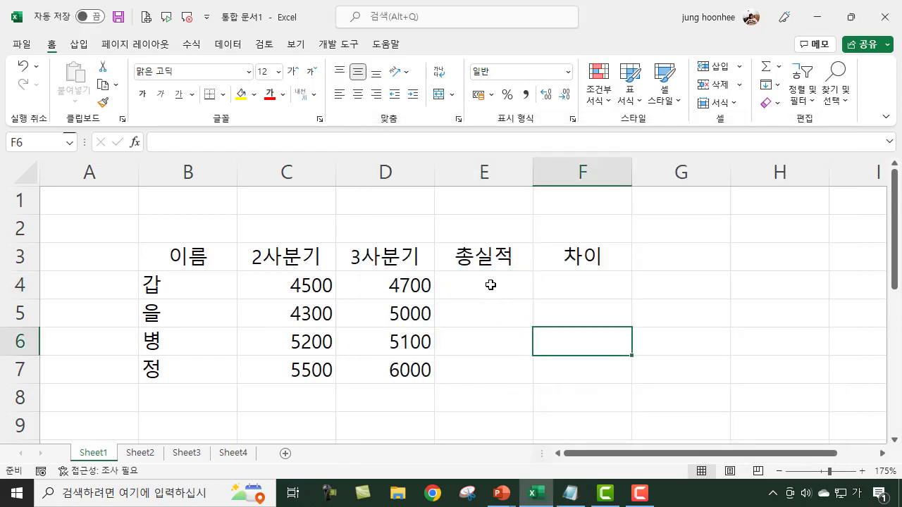
pyautogui.click(490, 284)
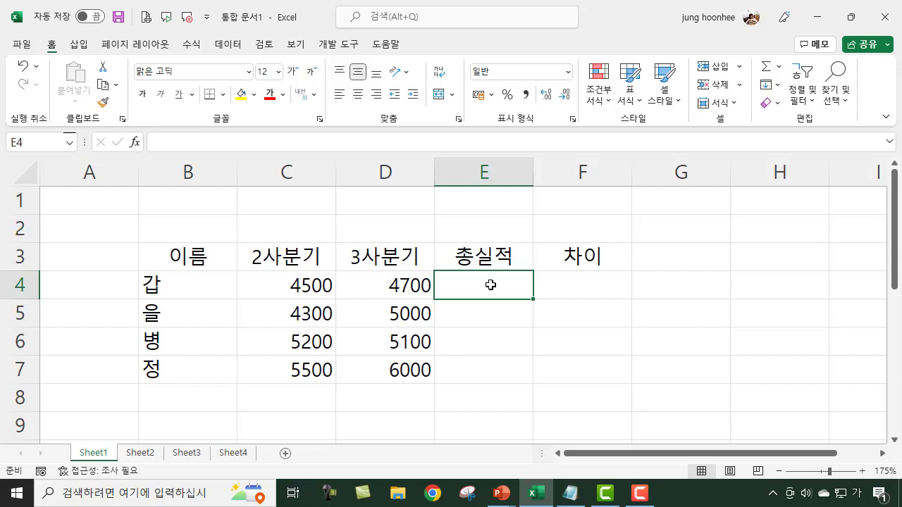
pyautogui.write('=')
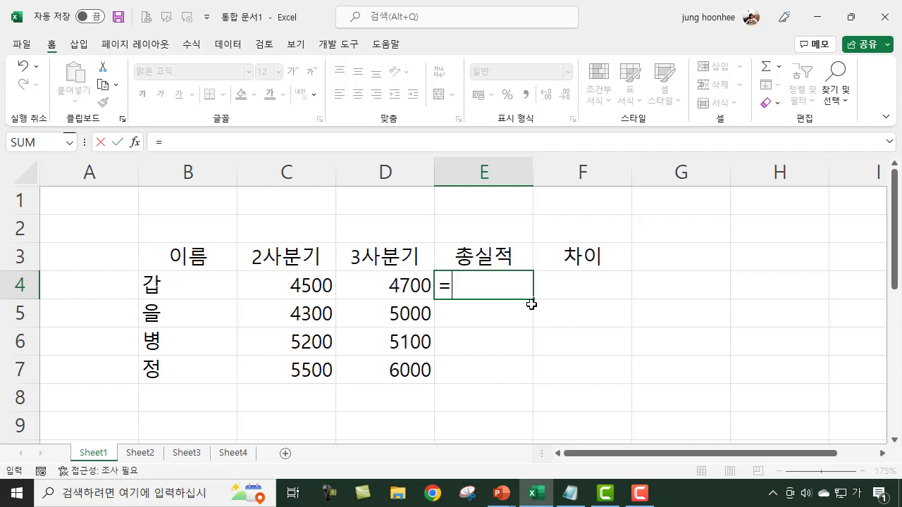
pyautogui.click(295, 284)
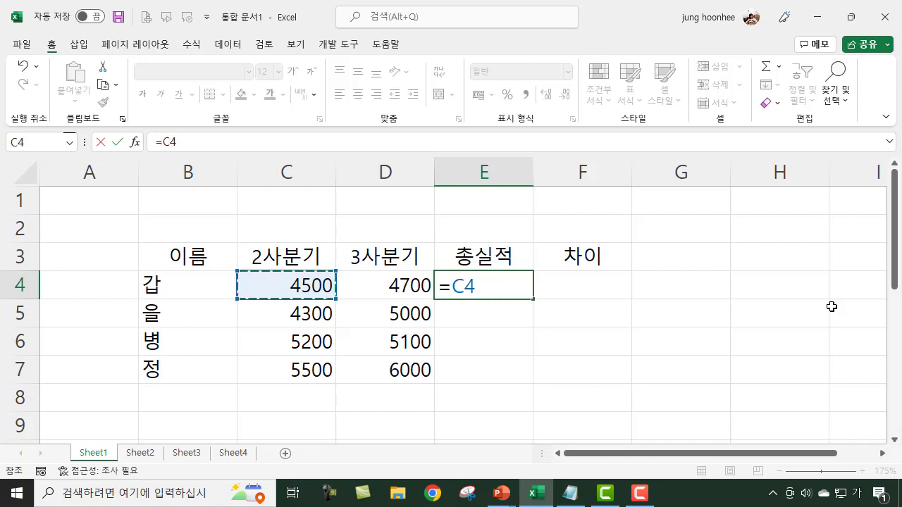
pyautogui.write('+')
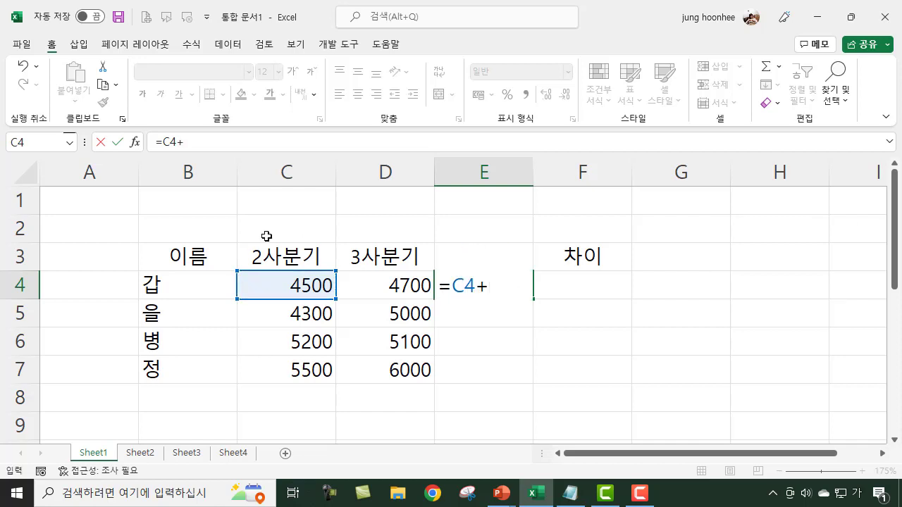
pyautogui.click(394, 290)
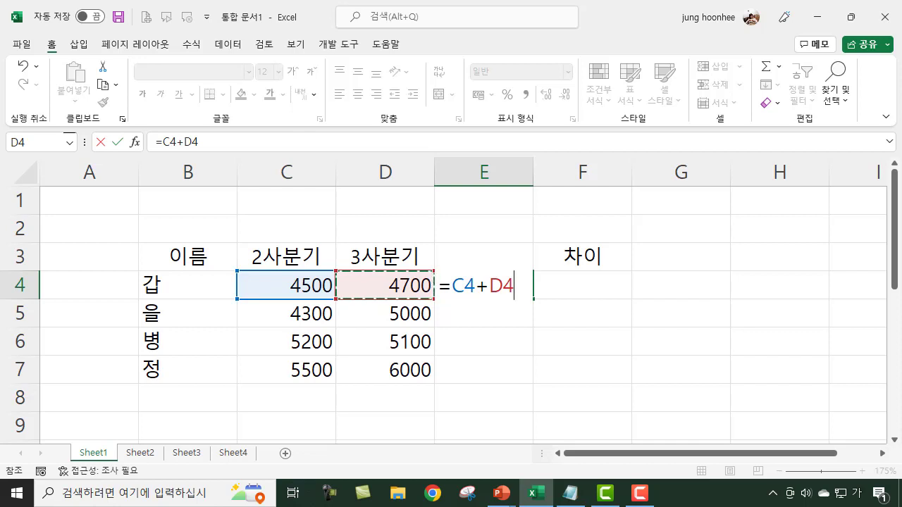
pyautogui.press('Return')
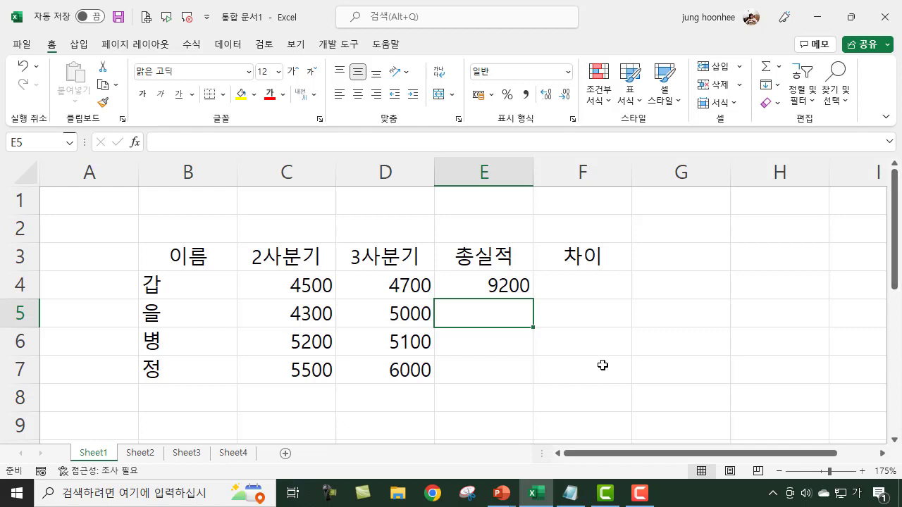
# - Check the formula behind the total in E4 and clear the cell
pyautogui.click(603, 365)
pyautogui.click(523, 286)
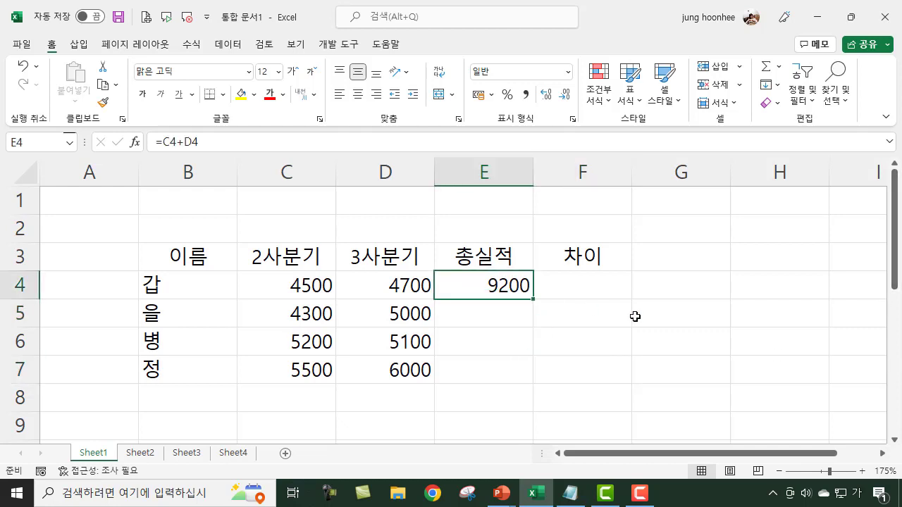
pyautogui.click(635, 316)
pyautogui.click(499, 286)
pyautogui.click(584, 289)
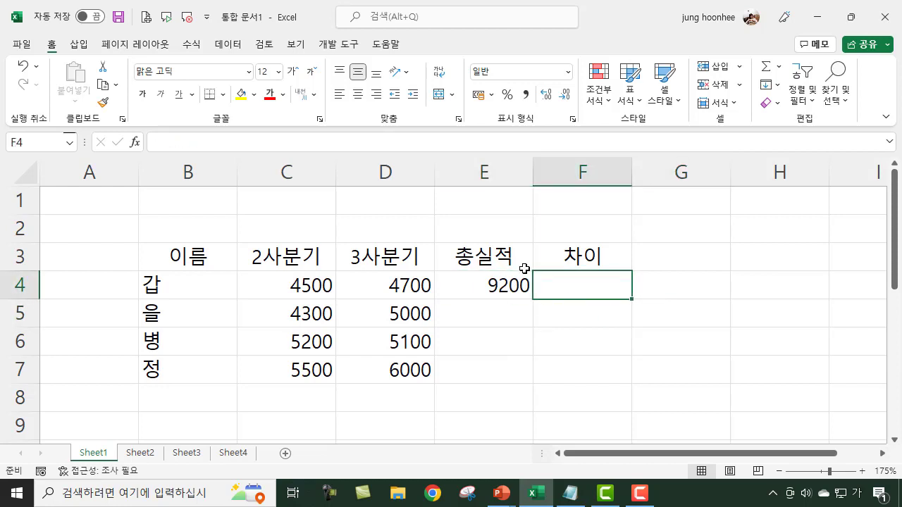
pyautogui.click(496, 285)
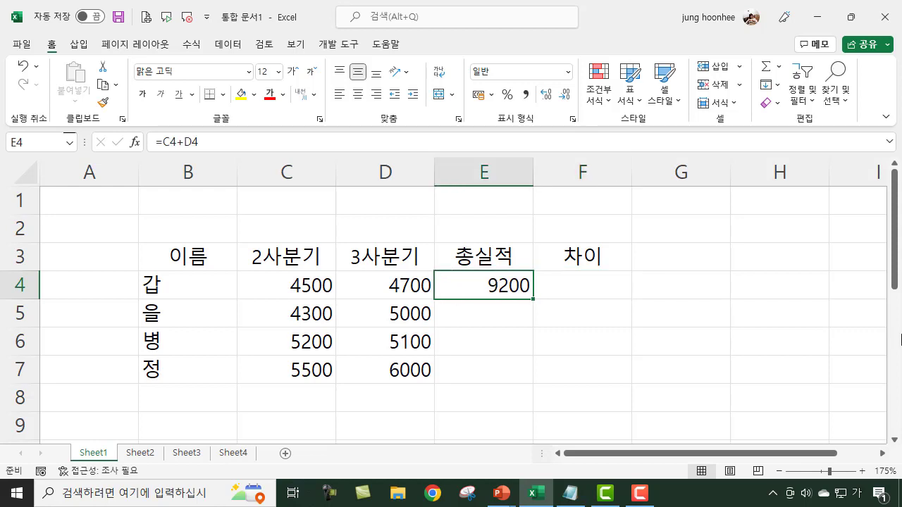
pyautogui.press('Delete')
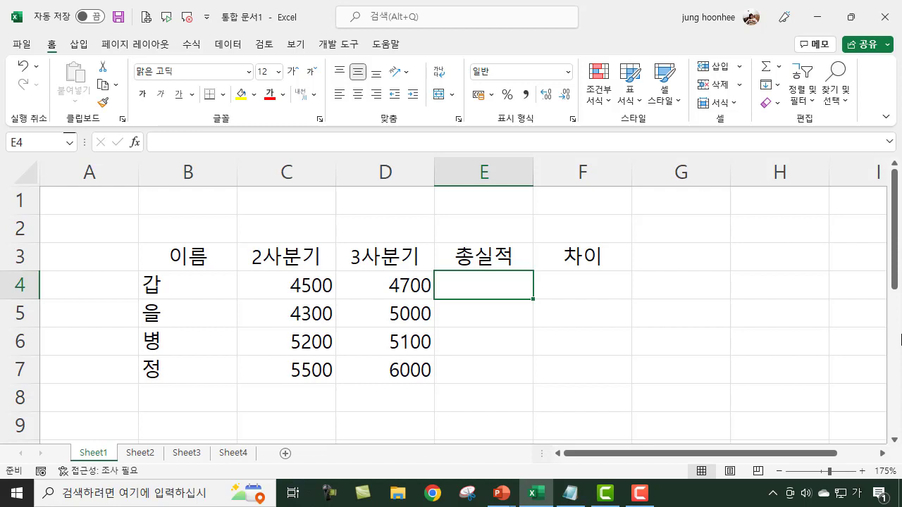
pyautogui.click(574, 375)
pyautogui.click(483, 283)
pyautogui.click(398, 286)
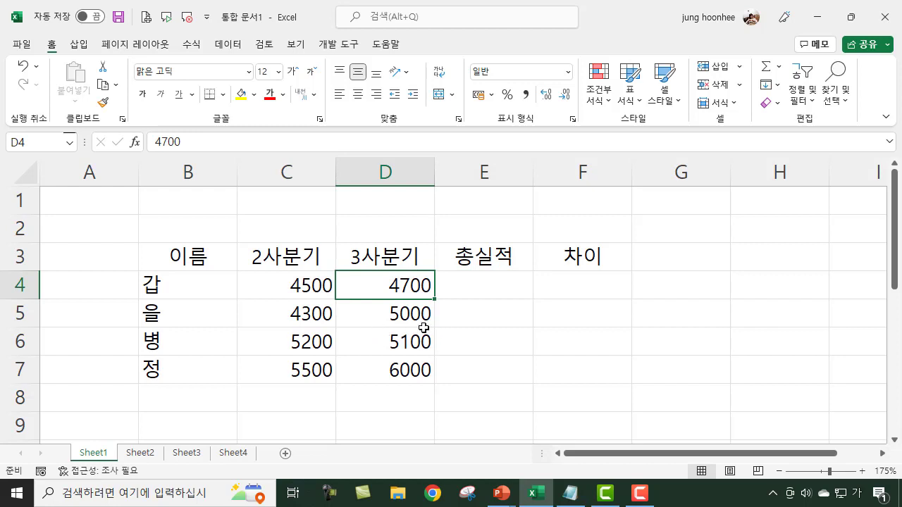
pyautogui.click(404, 313)
pyautogui.click(403, 341)
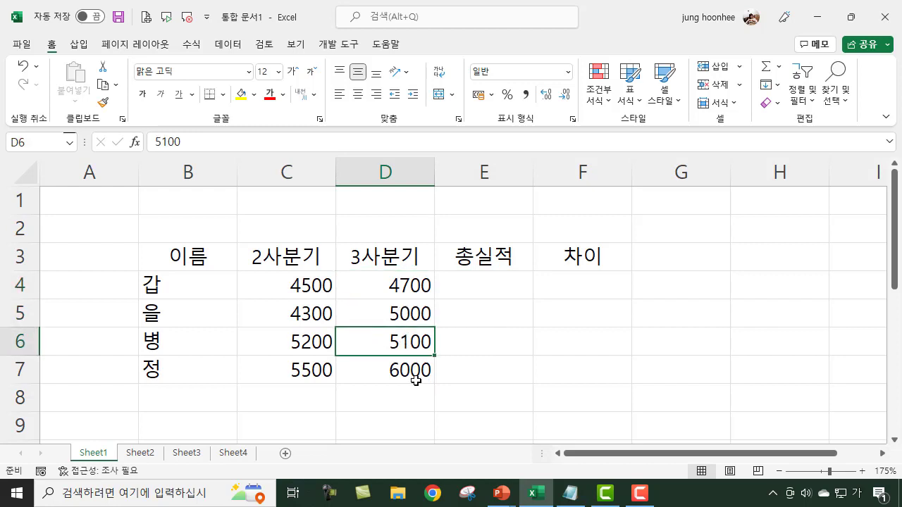
pyautogui.click(416, 375)
pyautogui.click(490, 376)
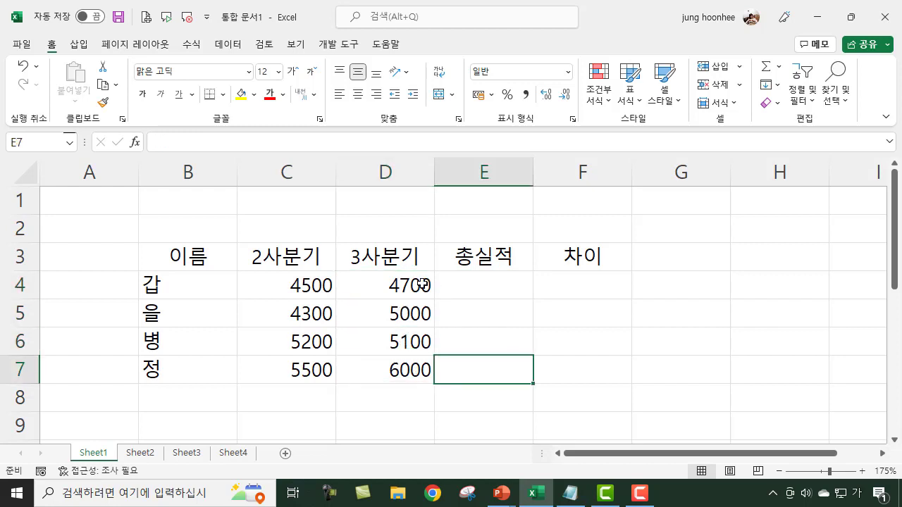
pyautogui.click(473, 285)
pyautogui.click(472, 319)
pyautogui.click(473, 340)
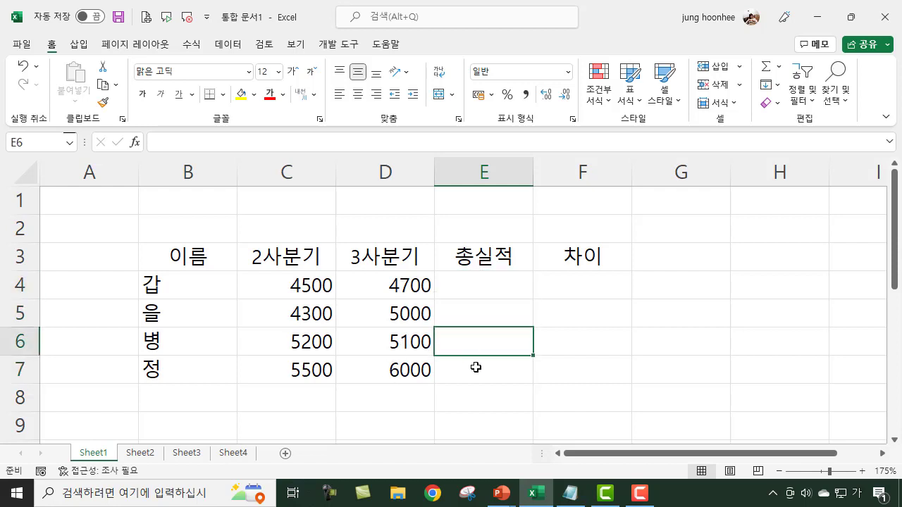
pyautogui.click(475, 367)
pyautogui.click(639, 360)
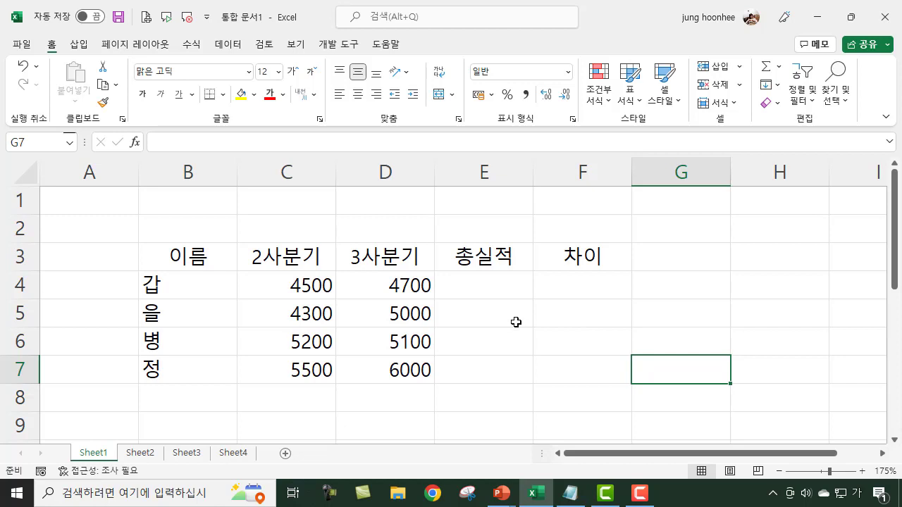
pyautogui.click(516, 322)
pyautogui.click(607, 324)
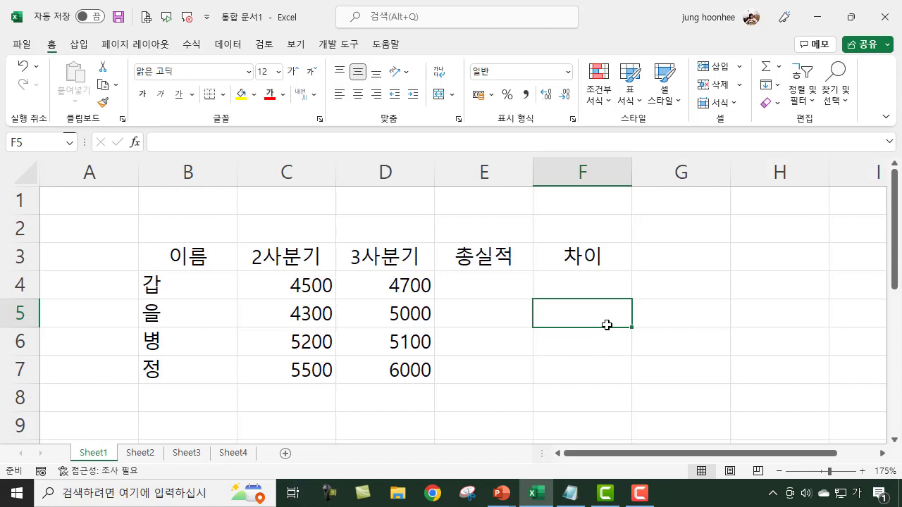
# - Fill the 총실적 range E4:E7 in one entry with the formula =C4+D4
pyautogui.click(483, 279)
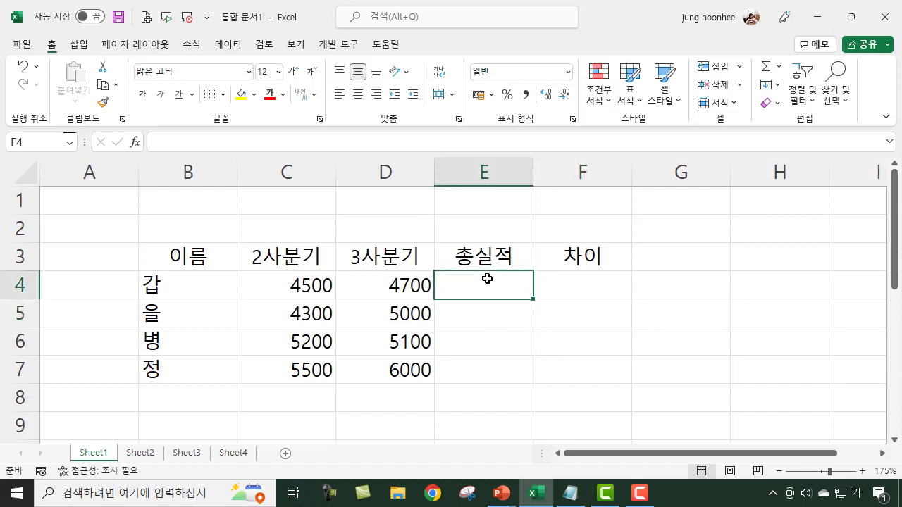
pyautogui.moveTo(487, 279); pyautogui.dragTo(481, 370)
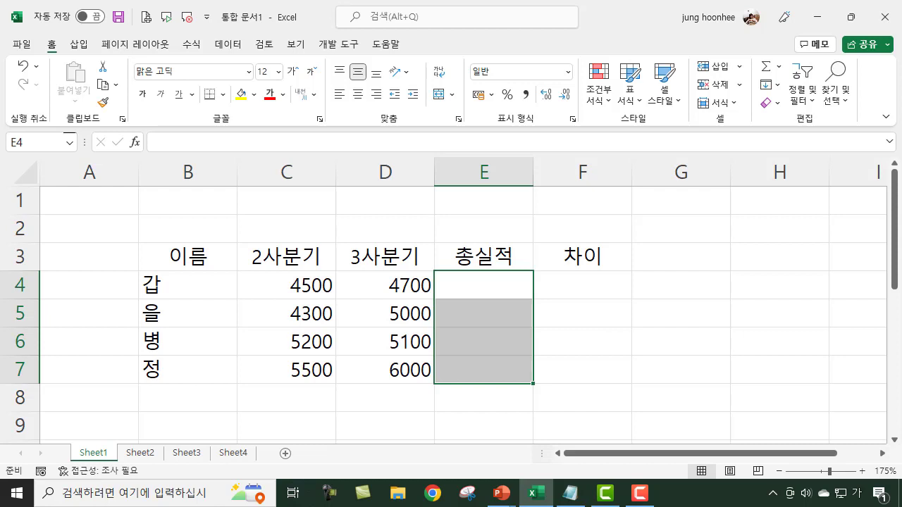
pyautogui.write('=')
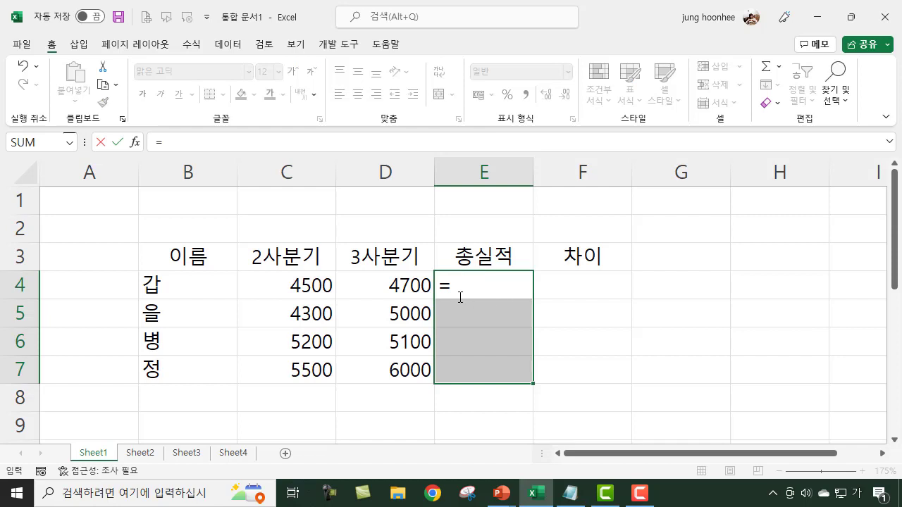
pyautogui.click(301, 286)
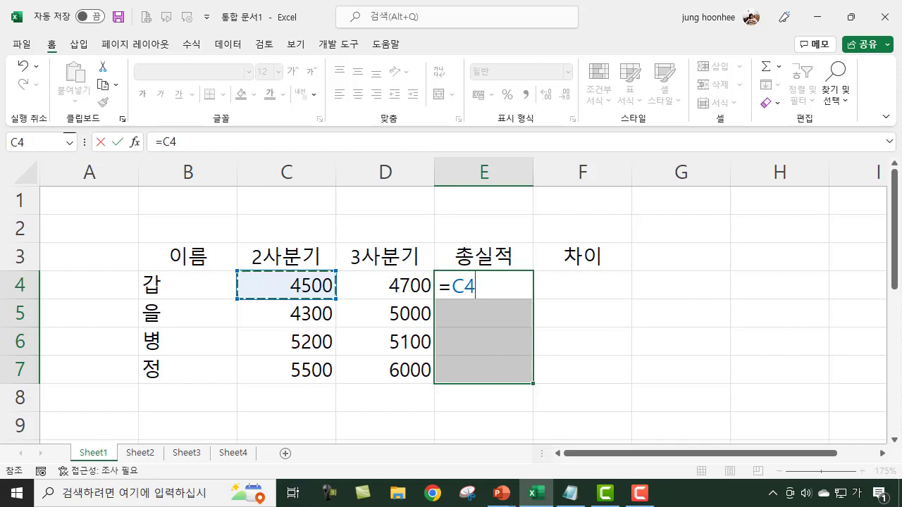
pyautogui.write('+')
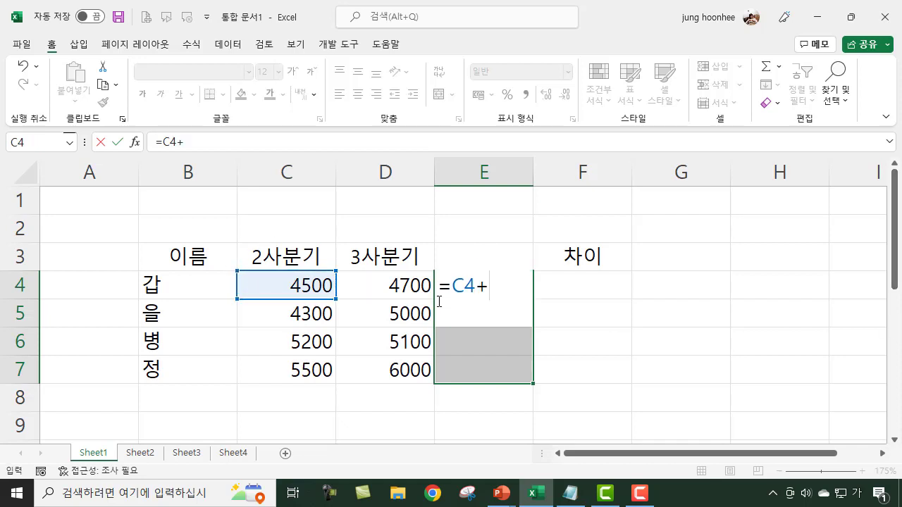
pyautogui.click(414, 285)
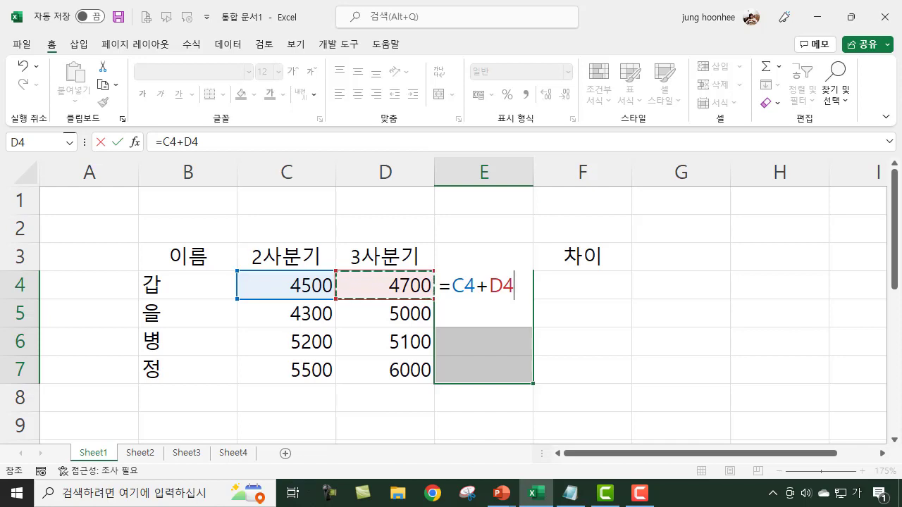
pyautogui.hotkey('ctrl', 'Return')
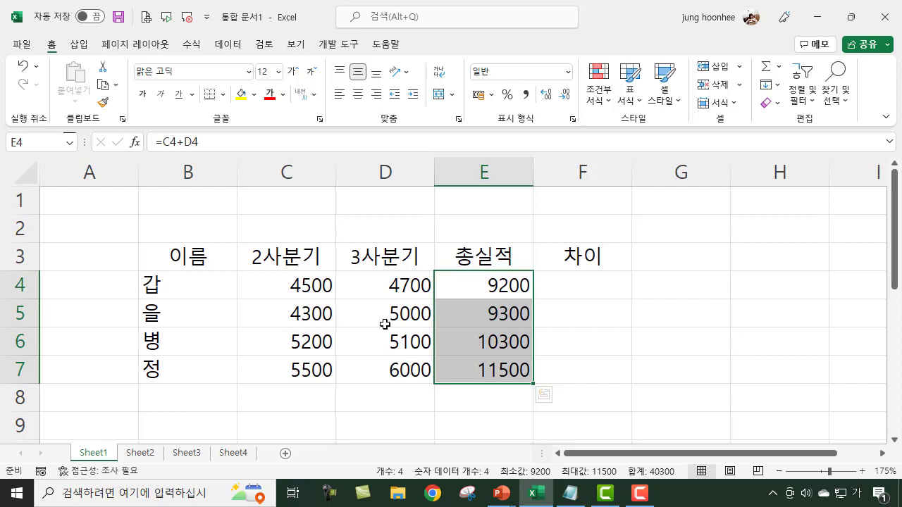
pyautogui.click(685, 388)
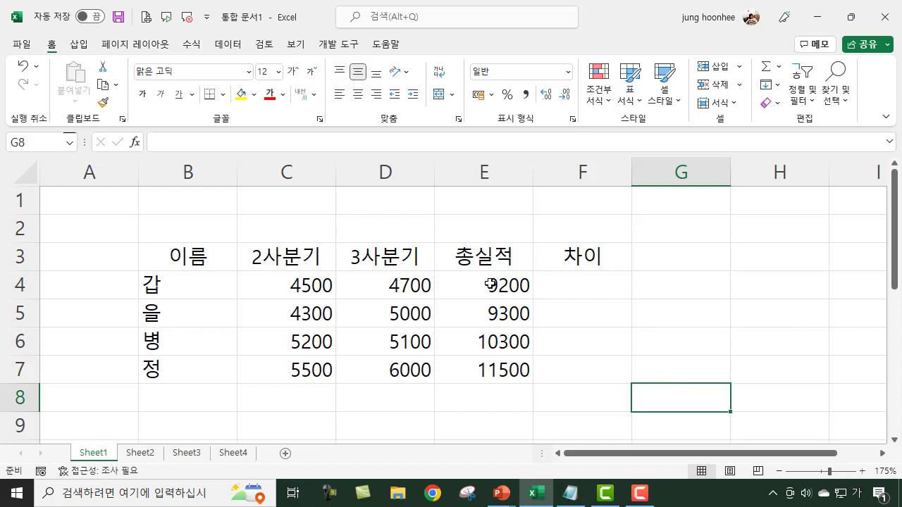
# - Enter the formula =D4-C4 in F4 to subtract 갑's 2사분기 figure from the 3사분기 figure
pyautogui.click(594, 285)
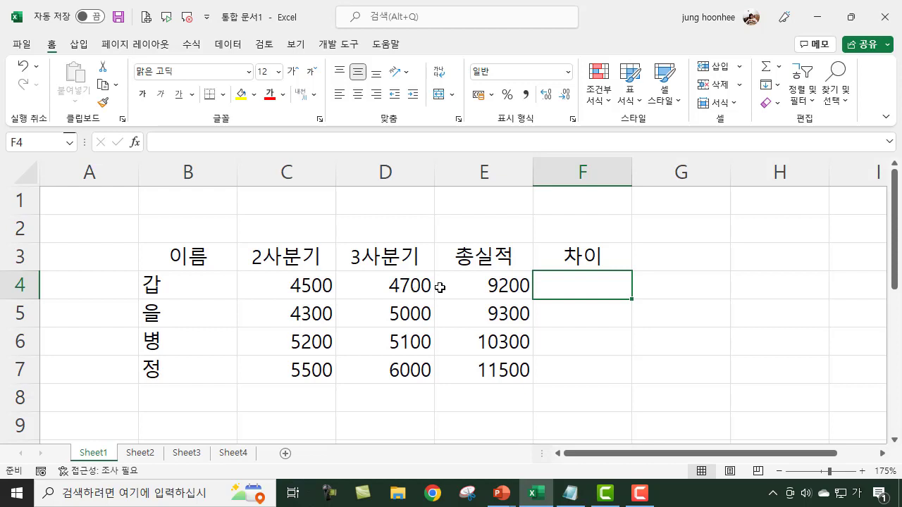
pyautogui.click(413, 286)
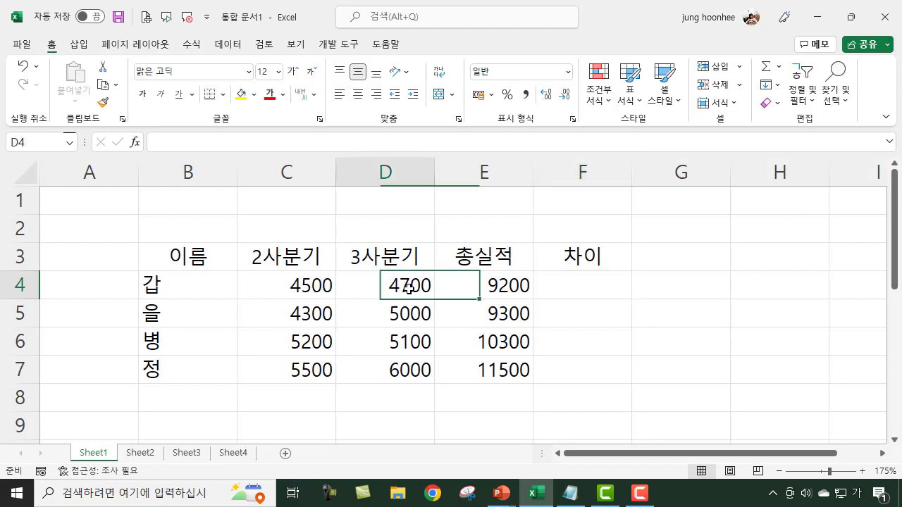
pyautogui.click(609, 289)
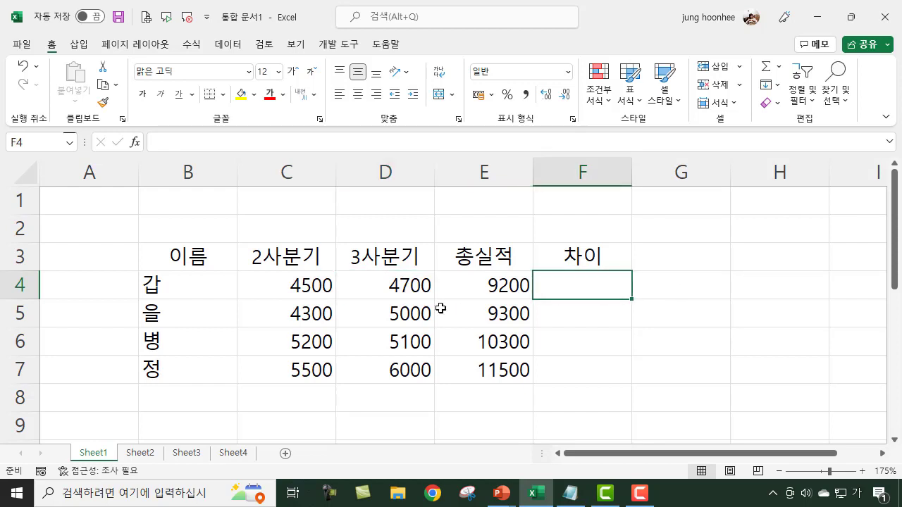
pyautogui.click(423, 286)
pyautogui.click(271, 280)
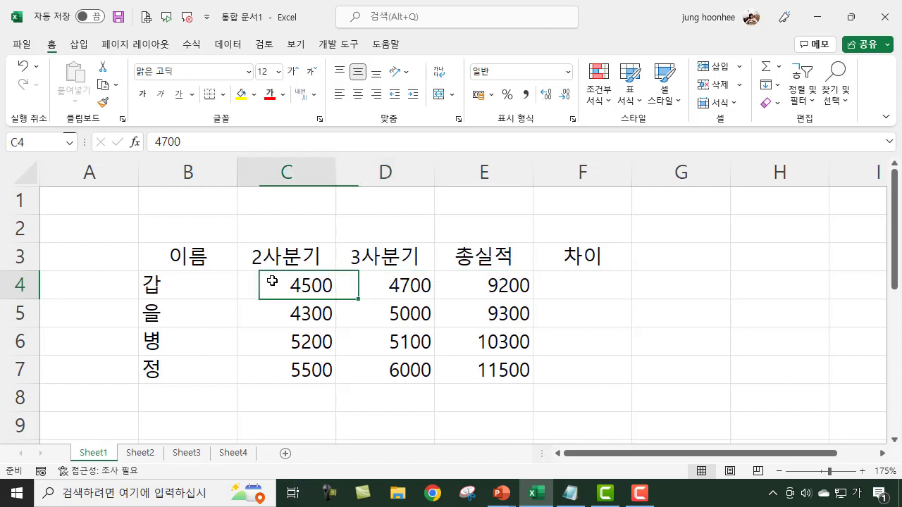
pyautogui.click(392, 287)
pyautogui.click(304, 284)
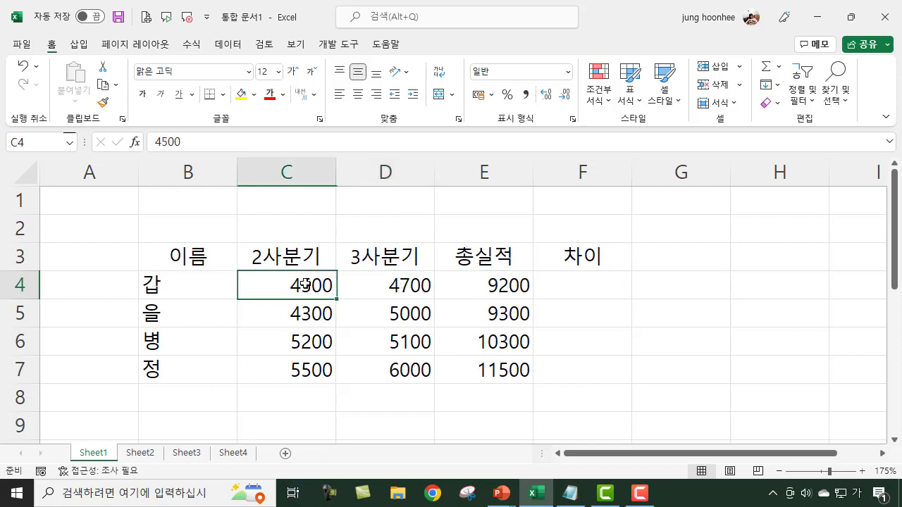
pyautogui.click(616, 289)
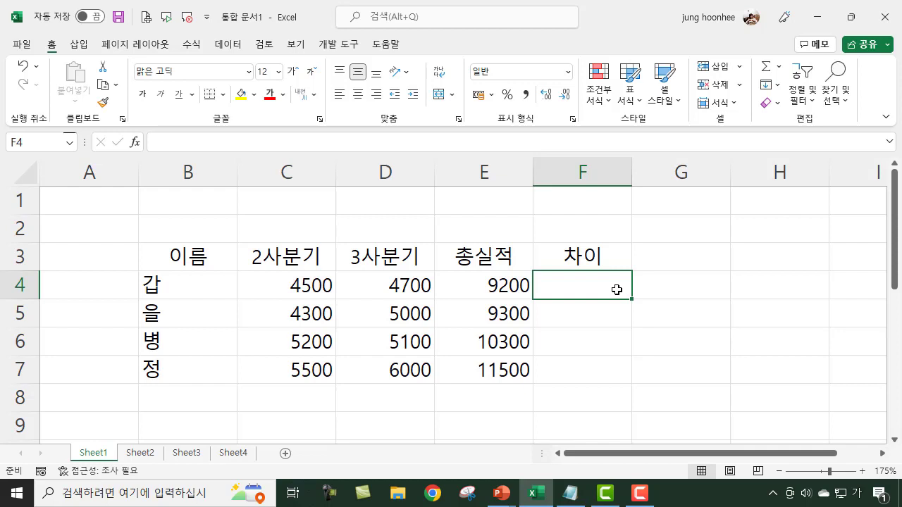
pyautogui.write('=')
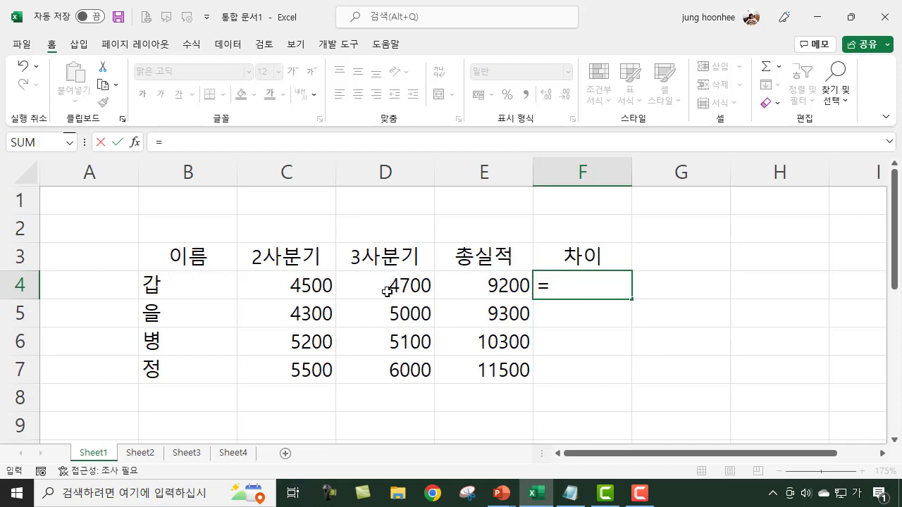
pyautogui.click(421, 285)
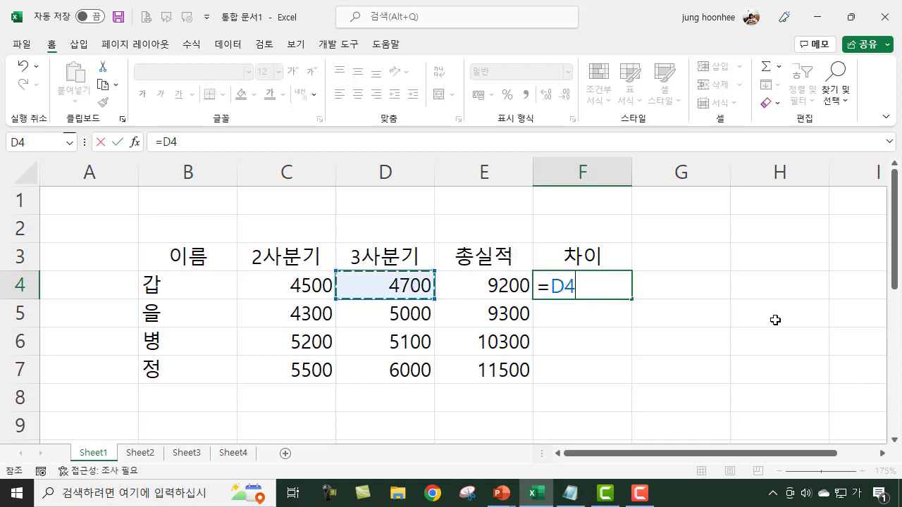
pyautogui.write('-')
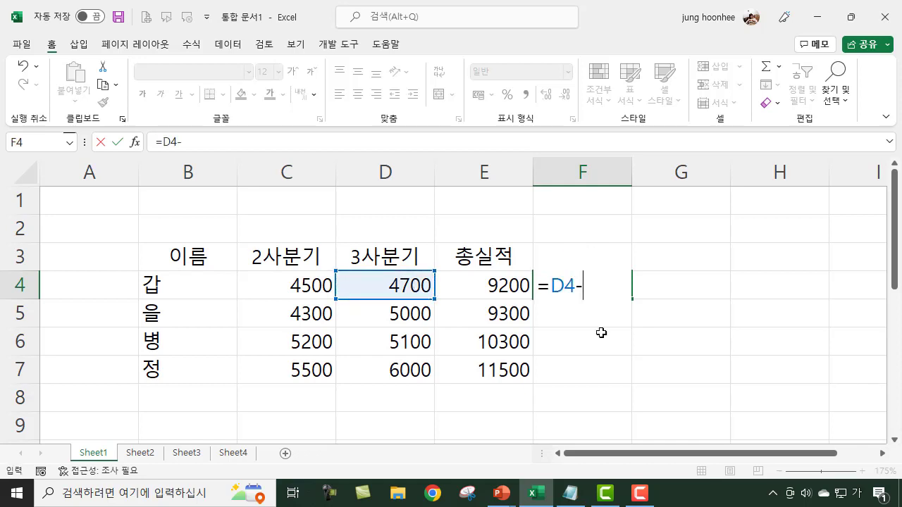
pyautogui.click(283, 285)
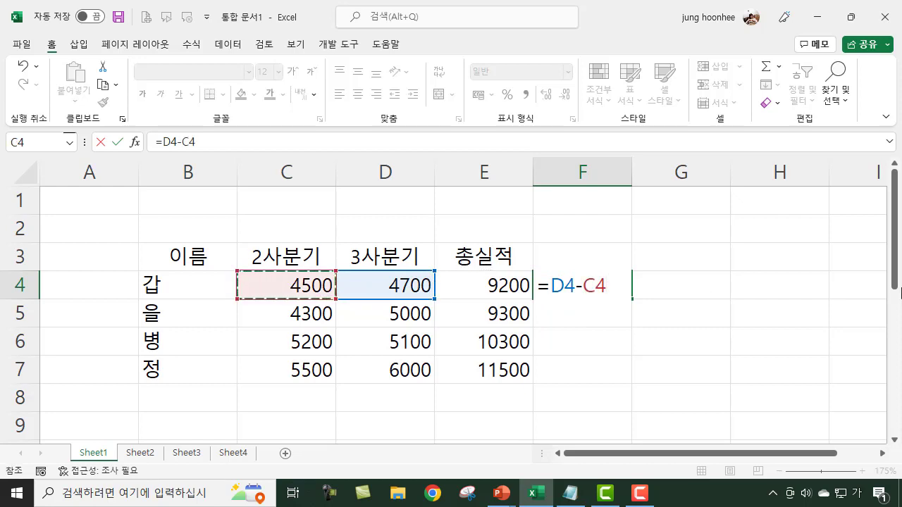
pyautogui.press('Return')
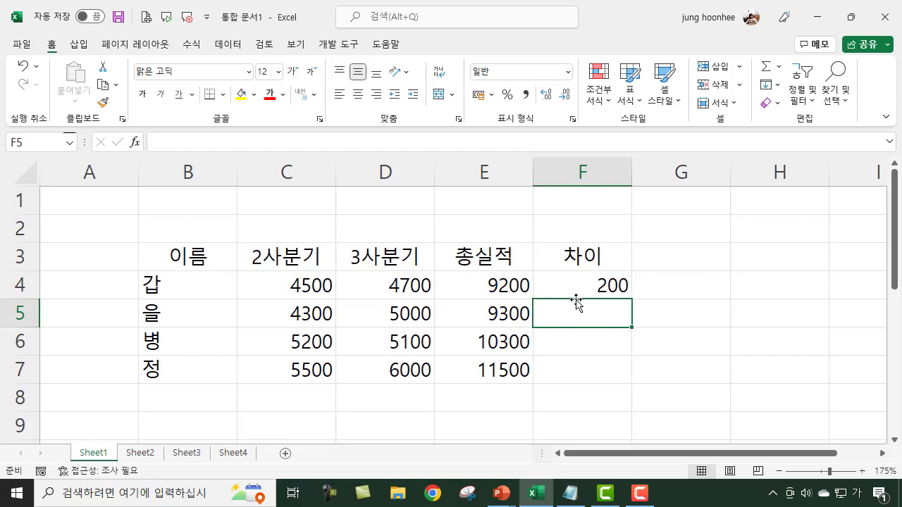
# - Check the formula behind the difference in F4 and the D4 figure it uses, and clear F4
pyautogui.click(619, 289)
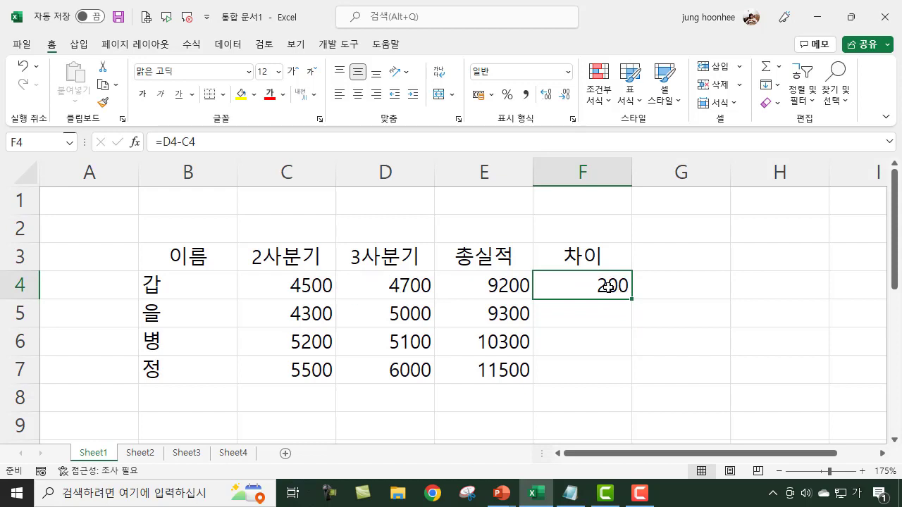
pyautogui.click(414, 290)
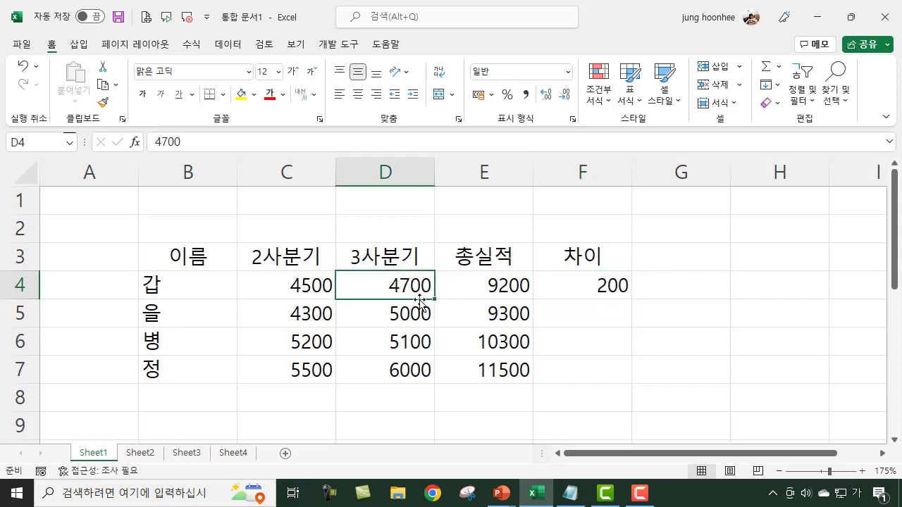
pyautogui.click(620, 285)
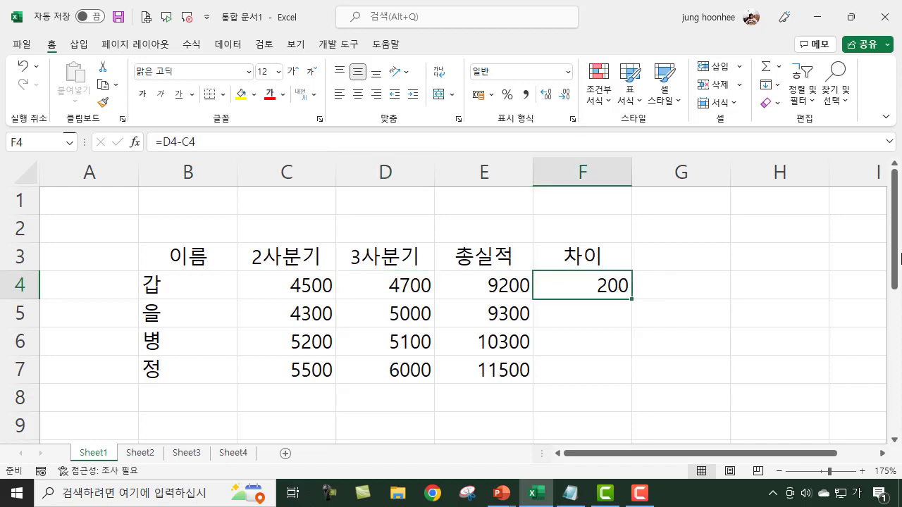
pyautogui.press('Delete')
pyautogui.click(725, 321)
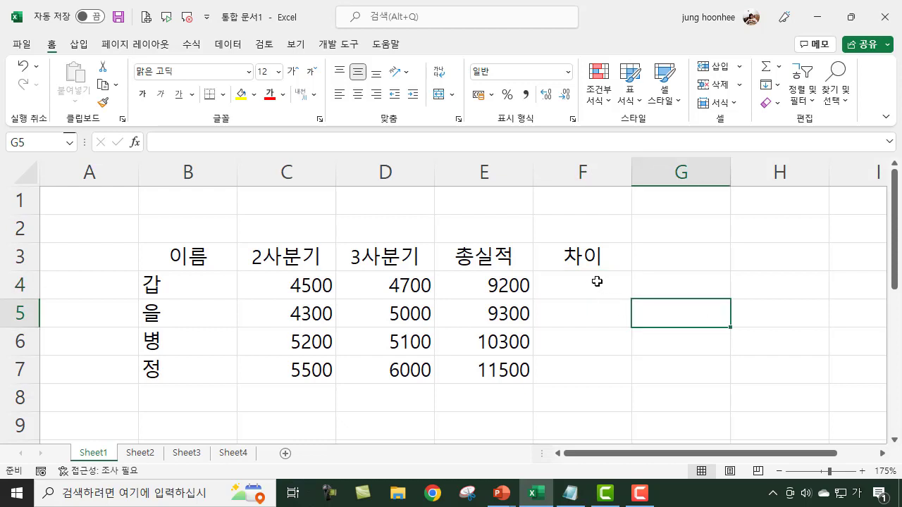
# - Fill the 차이 range F4:F7 in one entry with the formula =D4-C4
pyautogui.moveTo(573, 279); pyautogui.dragTo(573, 373)
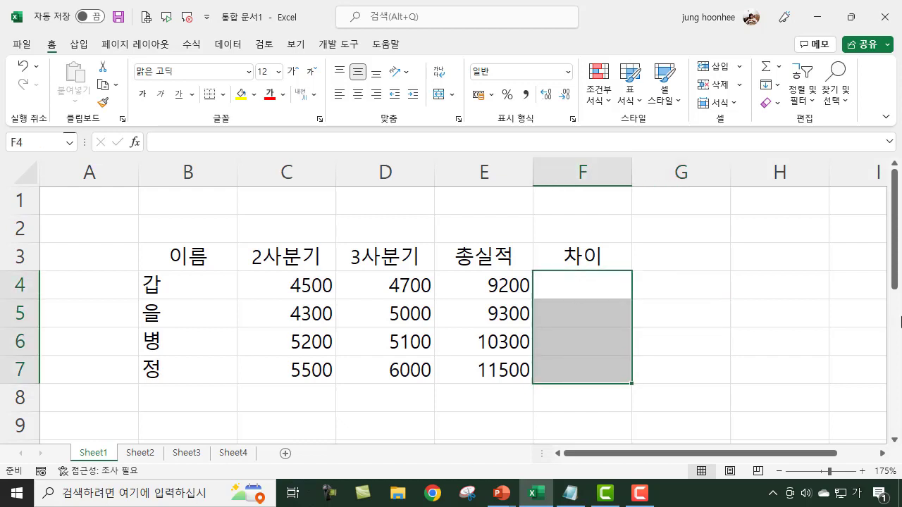
pyautogui.write('=')
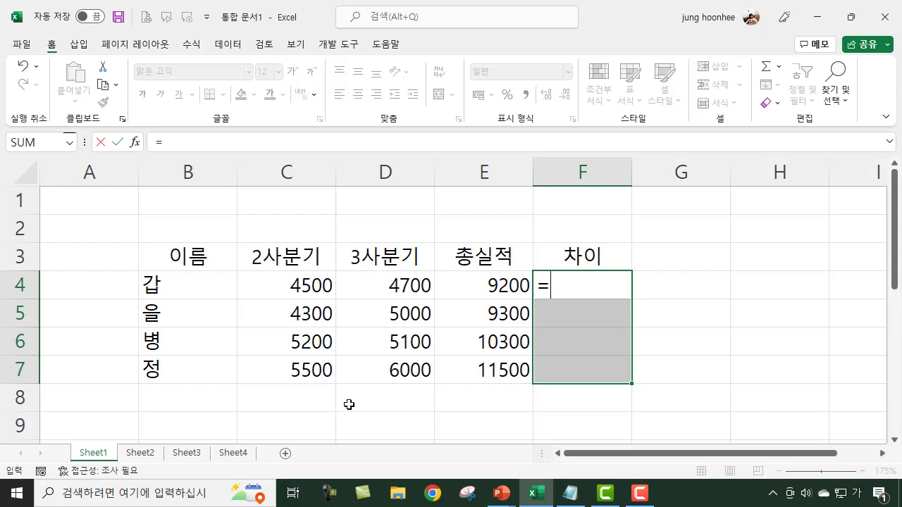
pyautogui.click(402, 284)
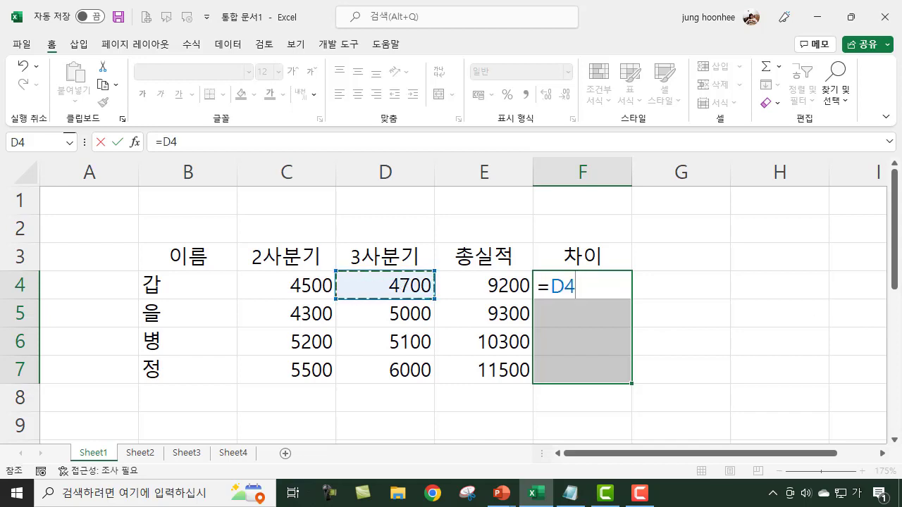
pyautogui.write('-')
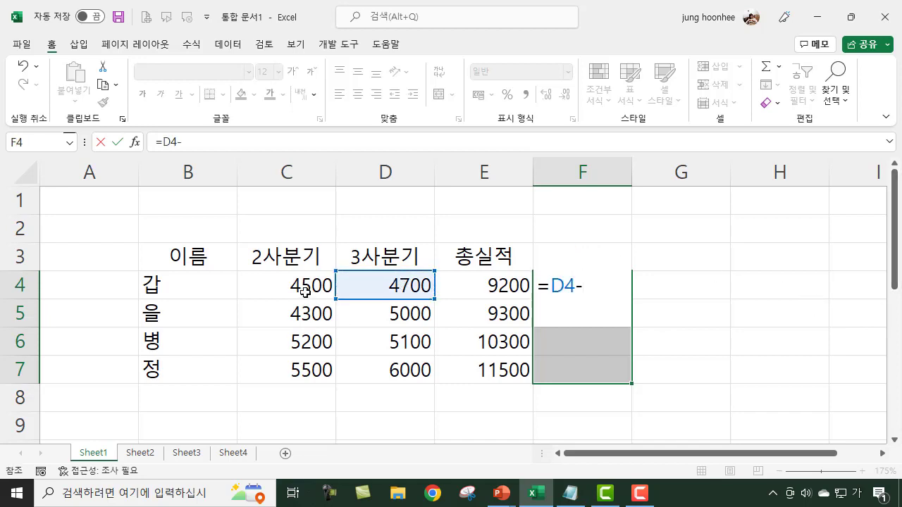
pyautogui.click(303, 286)
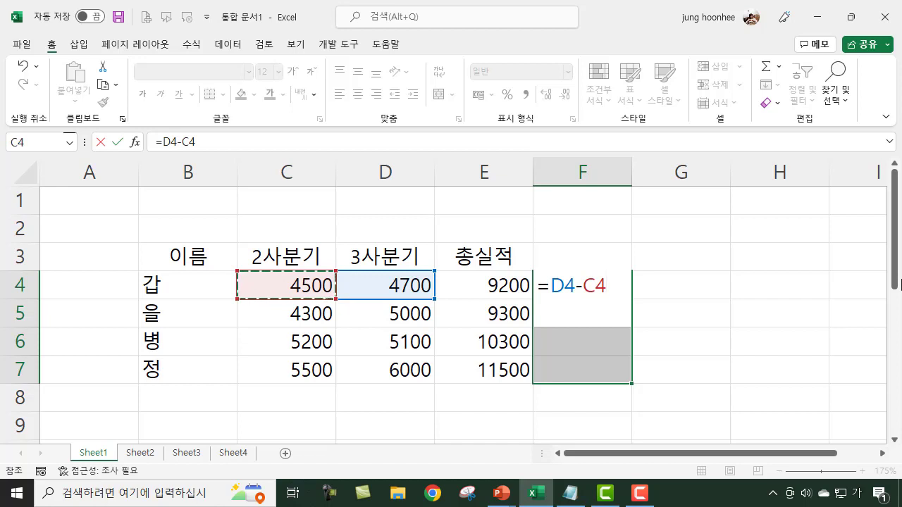
pyautogui.hotkey('ctrl', 'Return')
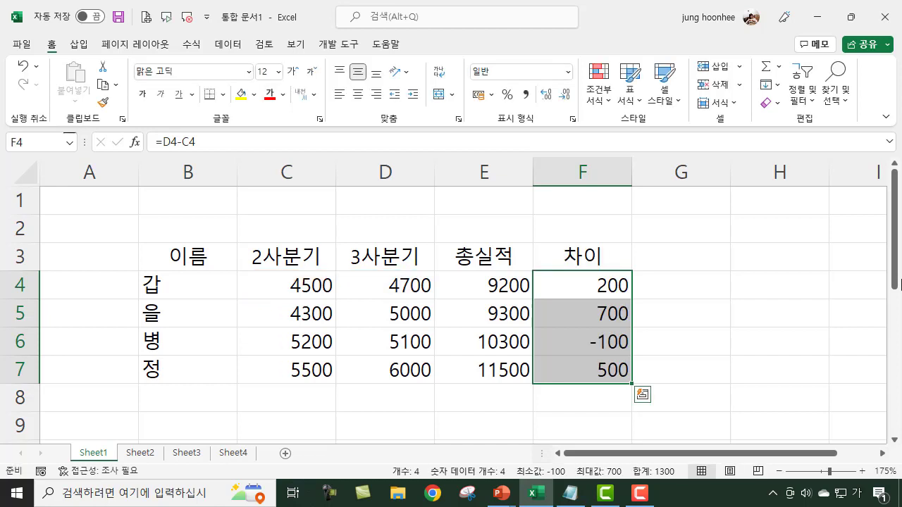
pyautogui.click(771, 331)
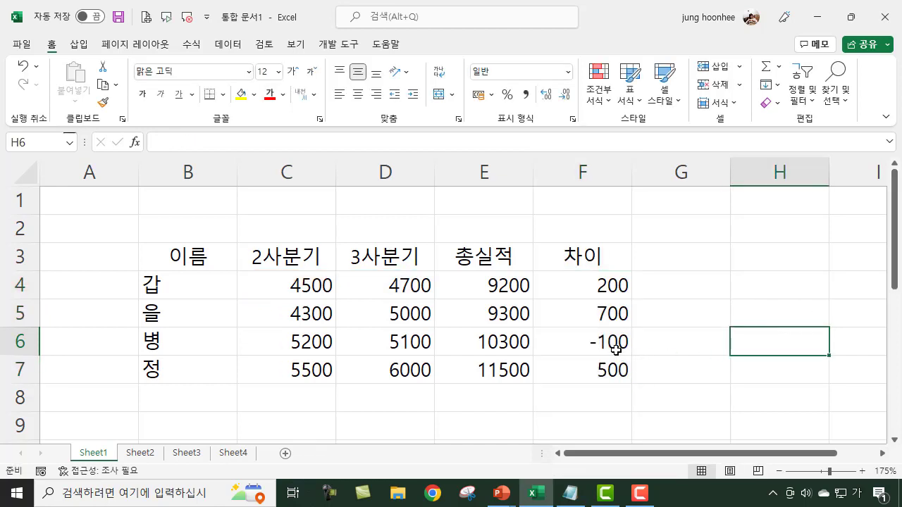
# - Examine 병's difference in F6 against the quarterly figures in C6 and D6, and check the formula in F4
pyautogui.click(615, 348)
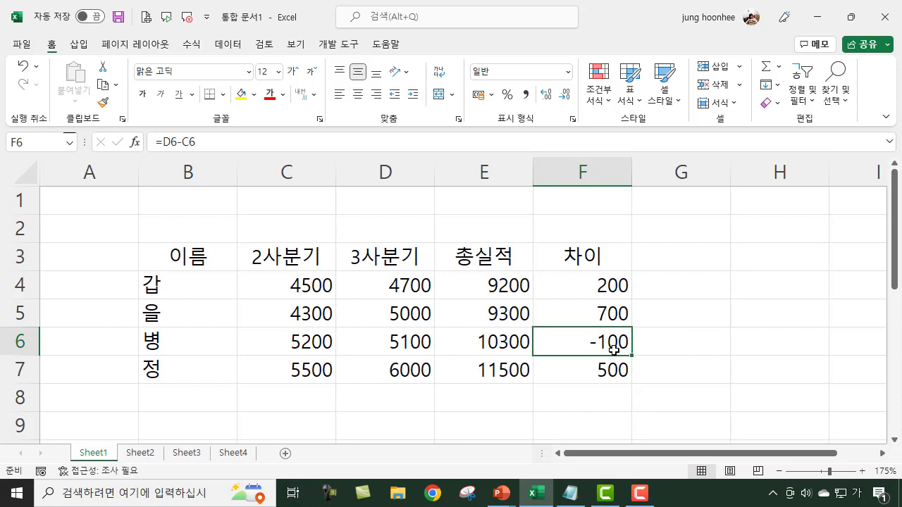
pyautogui.click(293, 345)
pyautogui.moveTo(303, 345); pyautogui.dragTo(396, 346)
pyautogui.click(397, 403)
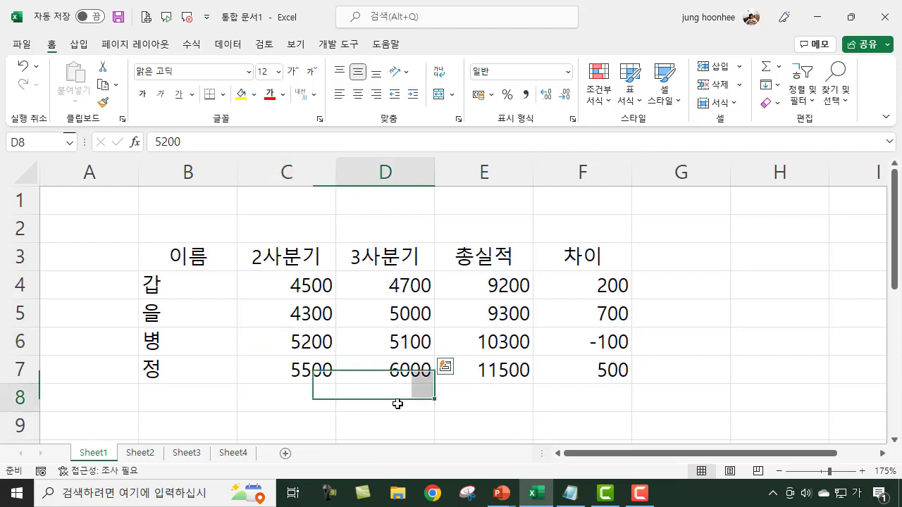
pyautogui.click(796, 363)
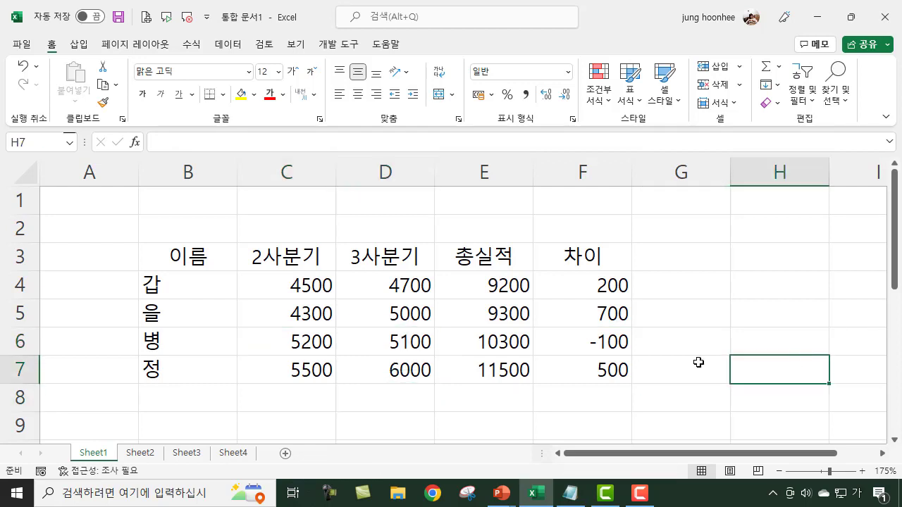
pyautogui.click(734, 286)
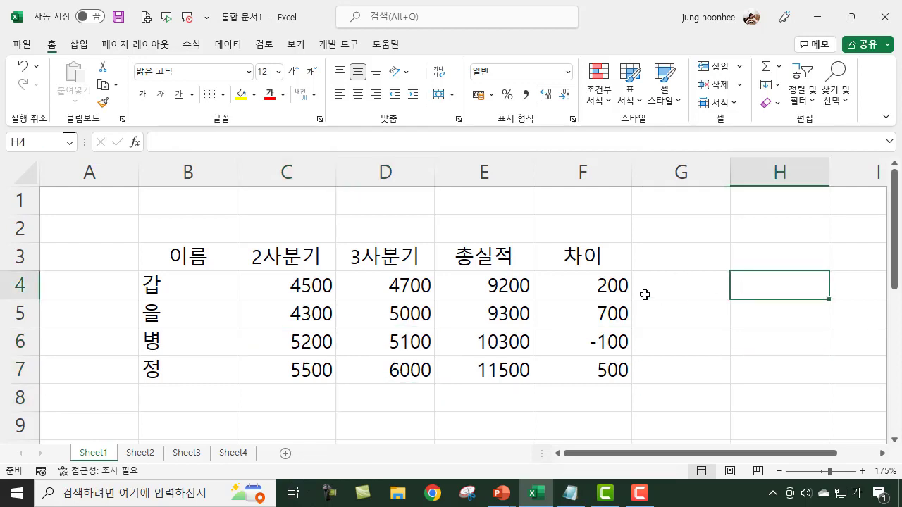
pyautogui.click(591, 283)
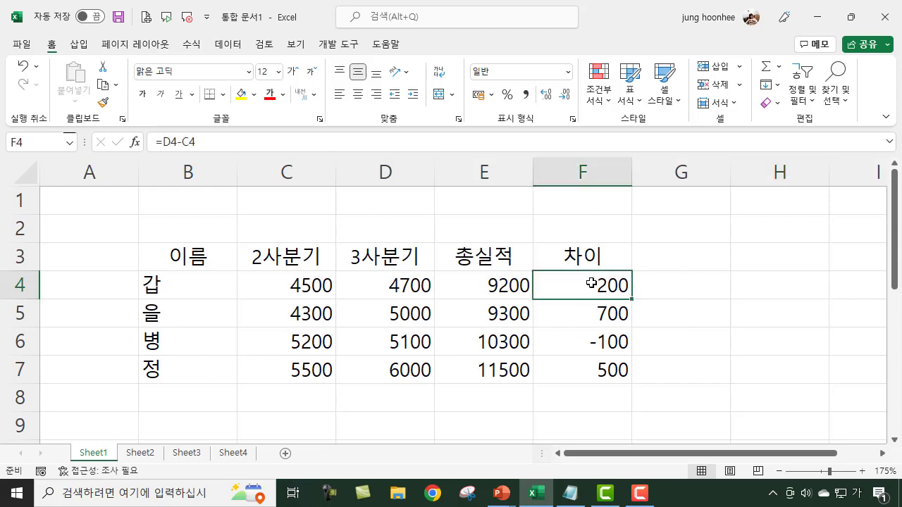
# - Clear the 차이 results in F4:F7
pyautogui.moveTo(591, 282); pyautogui.dragTo(585, 367)
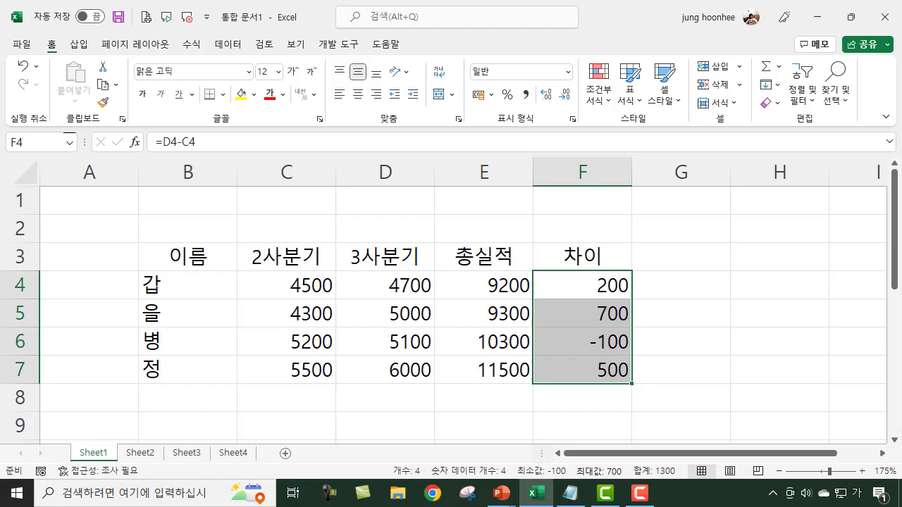
pyautogui.press('Delete')
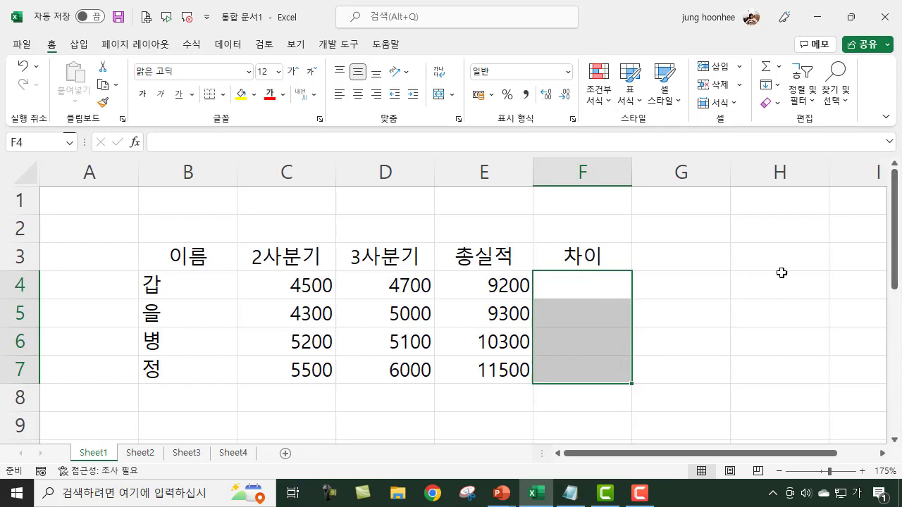
pyautogui.click(673, 272)
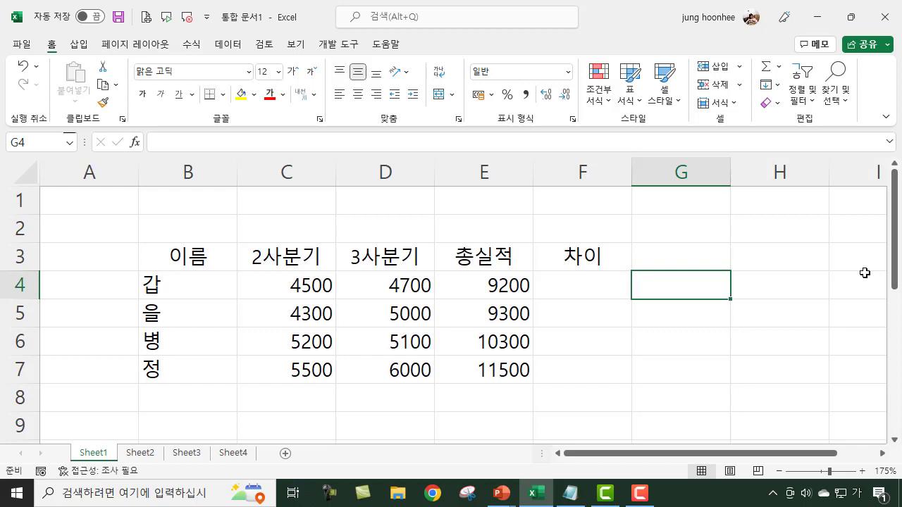
pyautogui.click(636, 301)
# - Enter the formula =D4-C4 in F4 and fill it down through F7
pyautogui.click(578, 289)
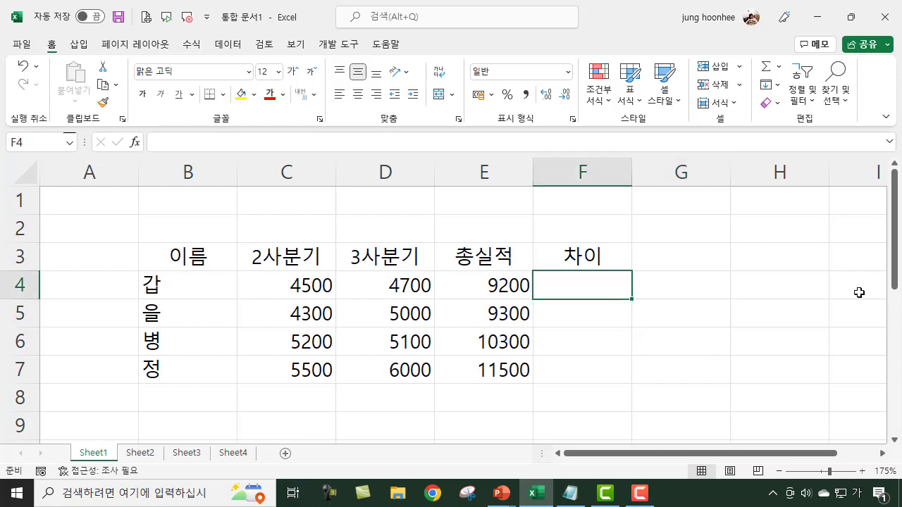
pyautogui.write('=')
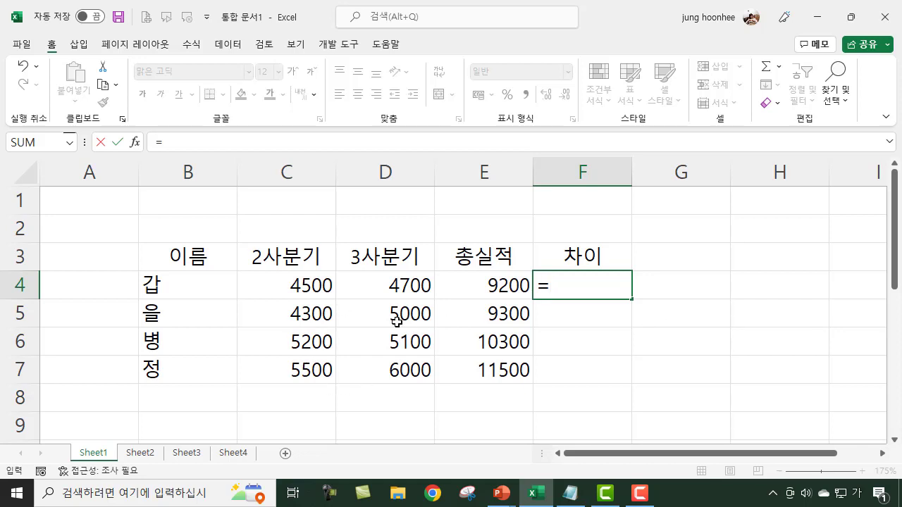
pyautogui.click(401, 284)
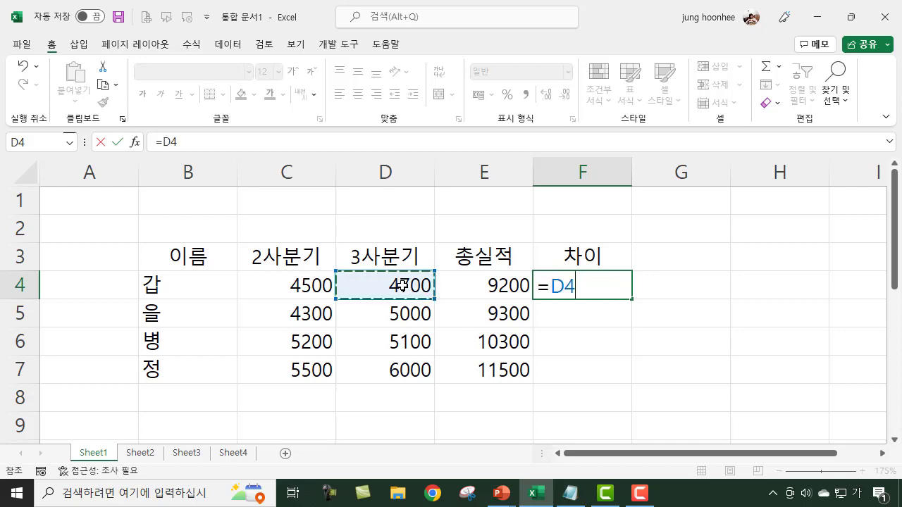
pyautogui.write('-')
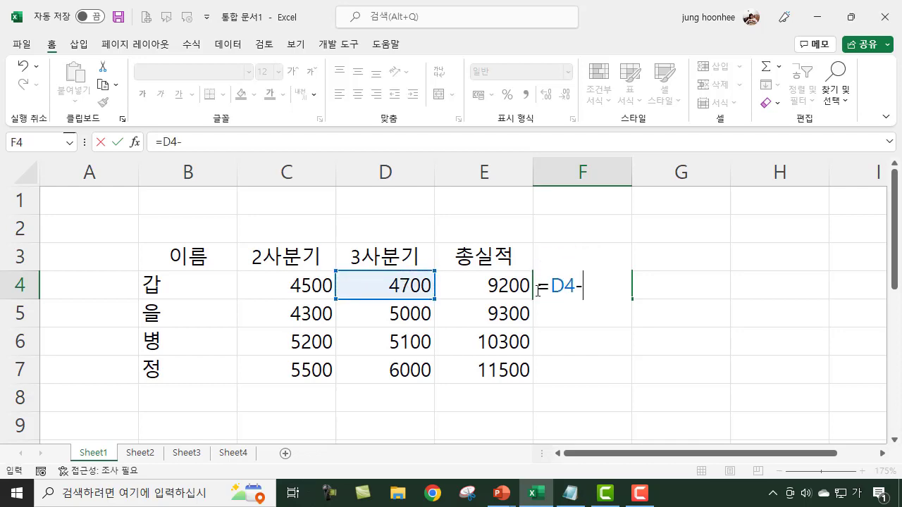
pyautogui.click(297, 285)
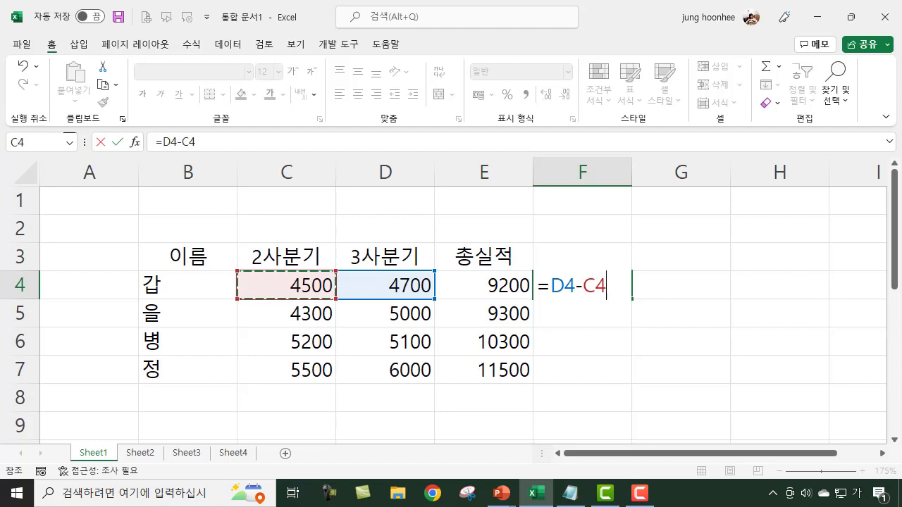
pyautogui.press('Return')
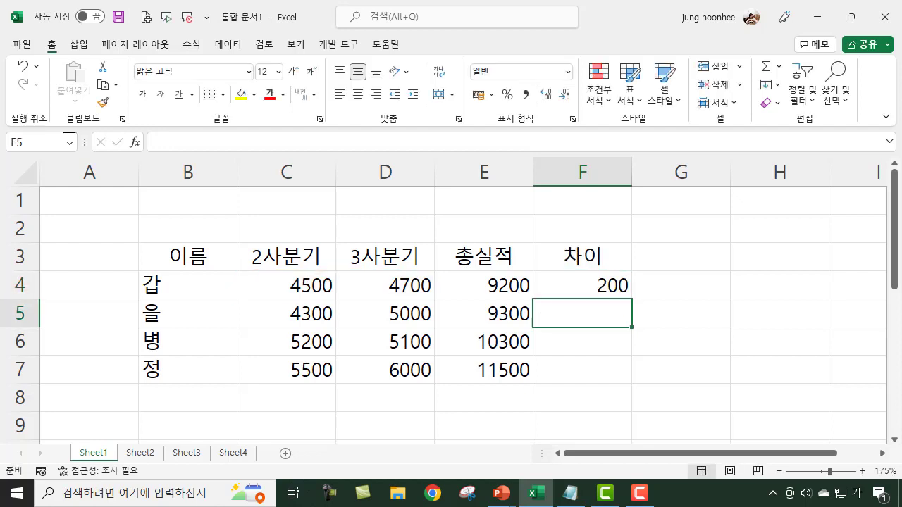
pyautogui.click(582, 284)
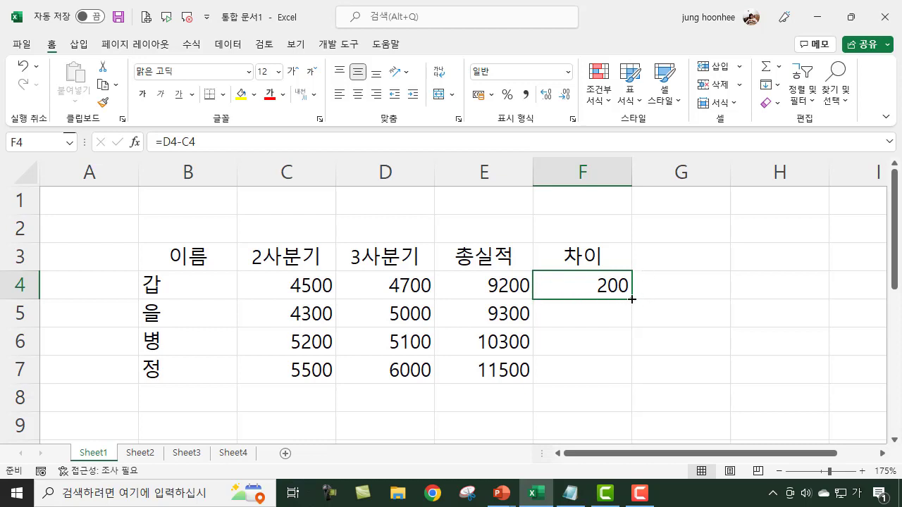
pyautogui.doubleClick(632, 299)
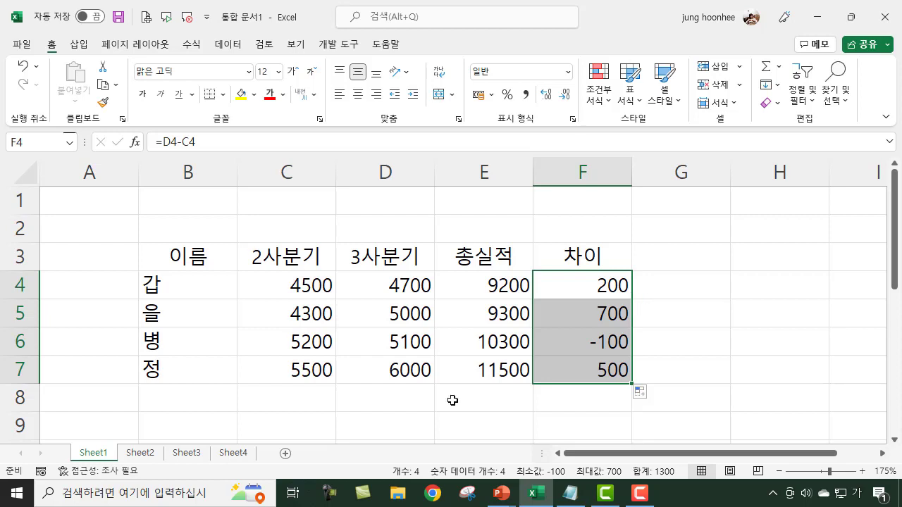
# - Examine the 총실적 results in E4:E7 and the empty row beneath the table
pyautogui.moveTo(383, 398); pyautogui.dragTo(616, 407)
pyautogui.click(792, 349)
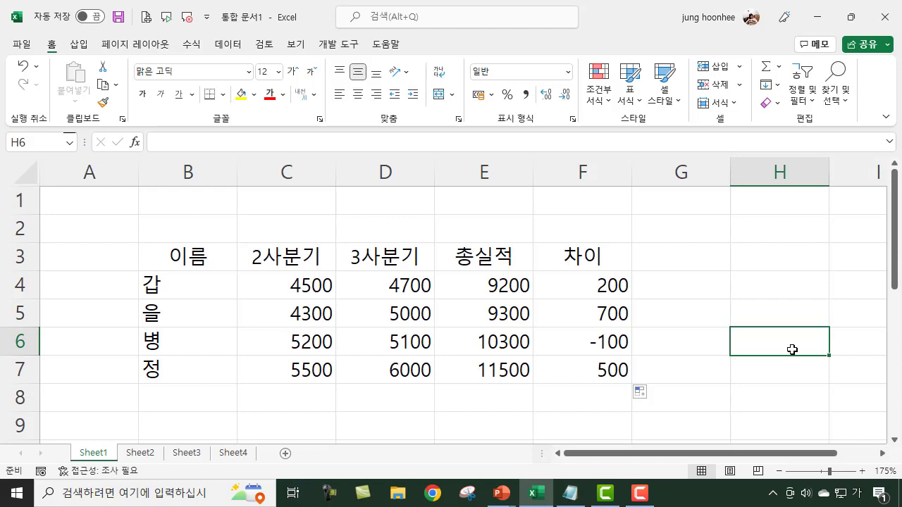
pyautogui.click(544, 408)
pyautogui.click(708, 371)
pyautogui.click(784, 320)
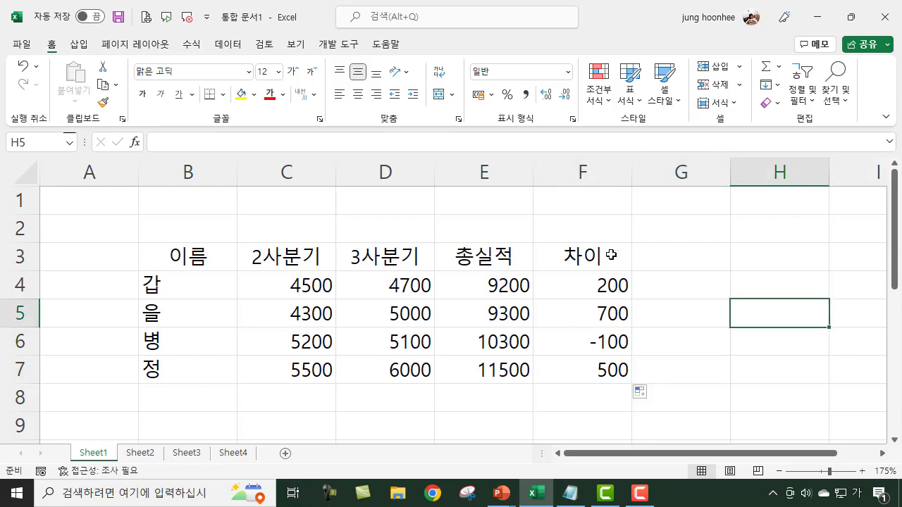
pyautogui.click(739, 335)
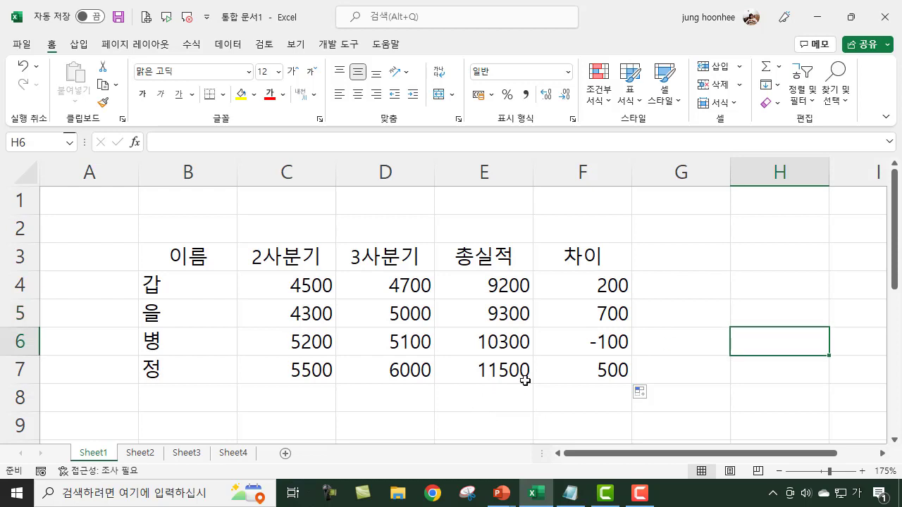
pyautogui.click(493, 285)
pyautogui.click(502, 317)
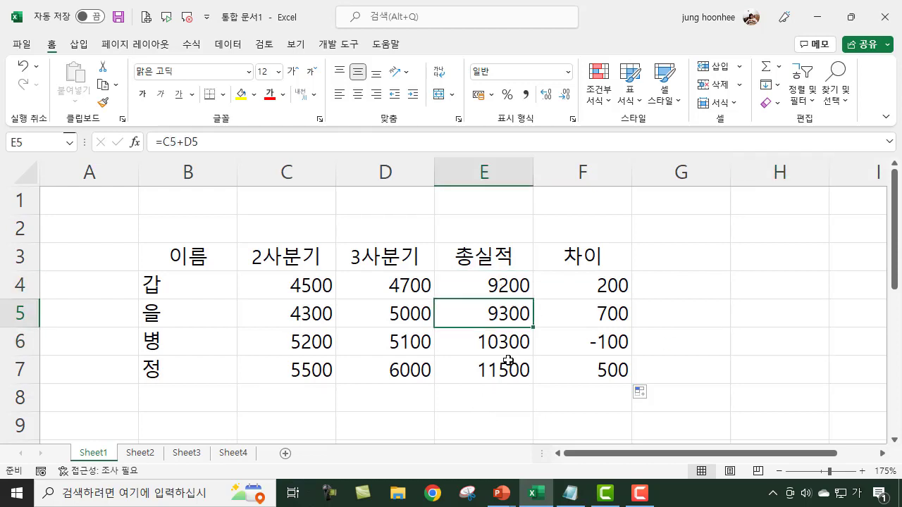
pyautogui.click(495, 343)
pyautogui.click(495, 363)
pyautogui.click(485, 402)
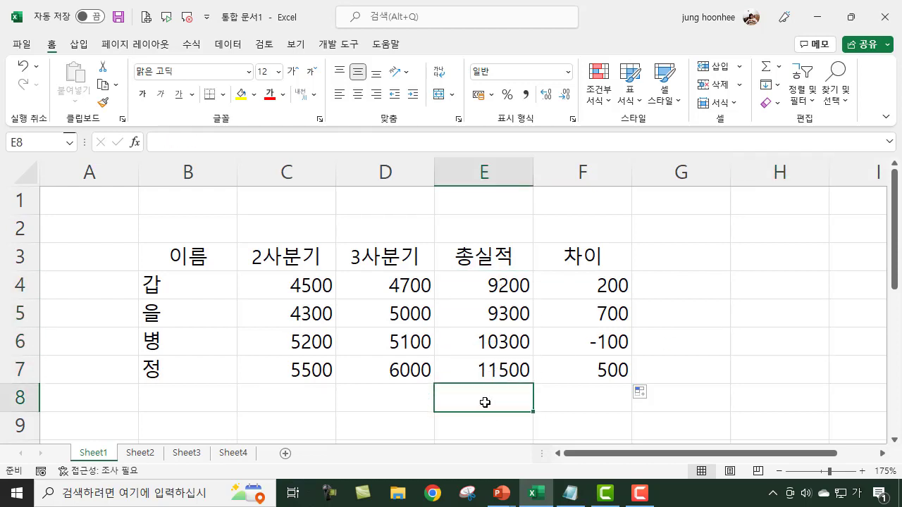
# - Merge and center B8:D8 below the table and enter the label 합계 in it
pyautogui.click(183, 404)
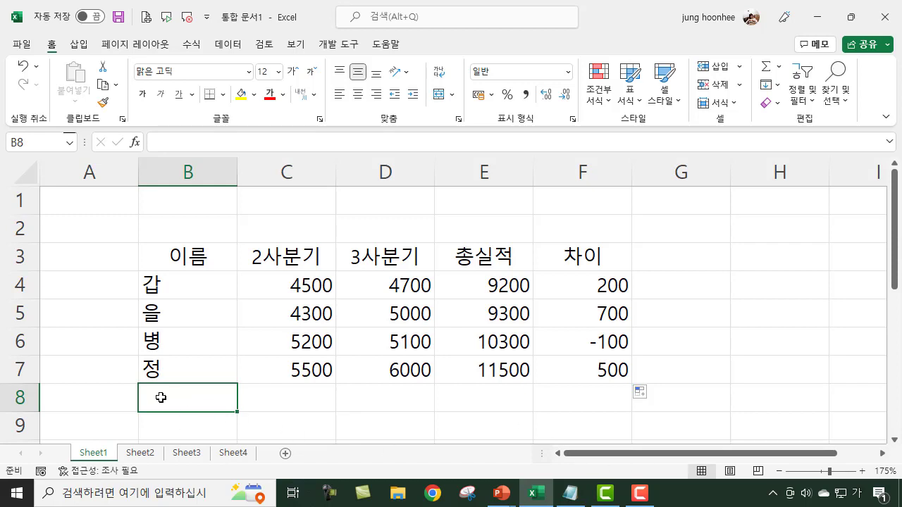
pyautogui.moveTo(160, 398); pyautogui.dragTo(385, 402)
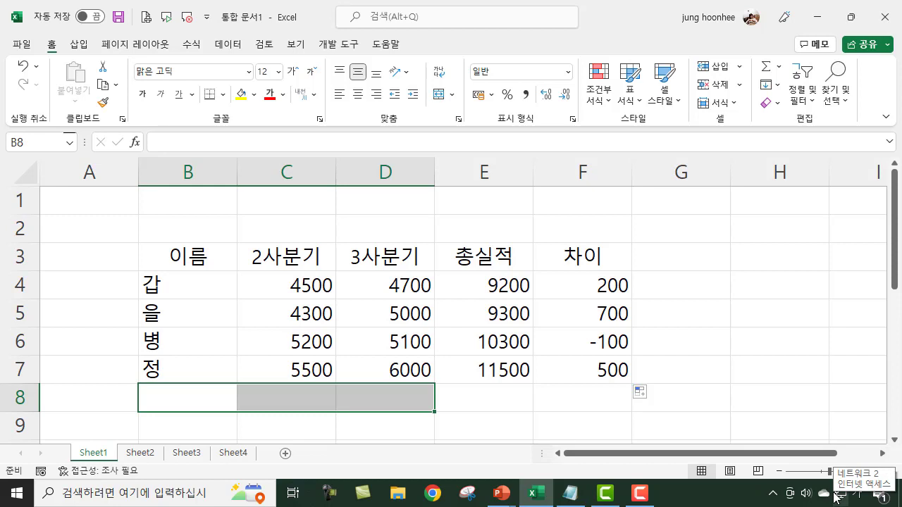
pyautogui.hotkey('alt', 'h')
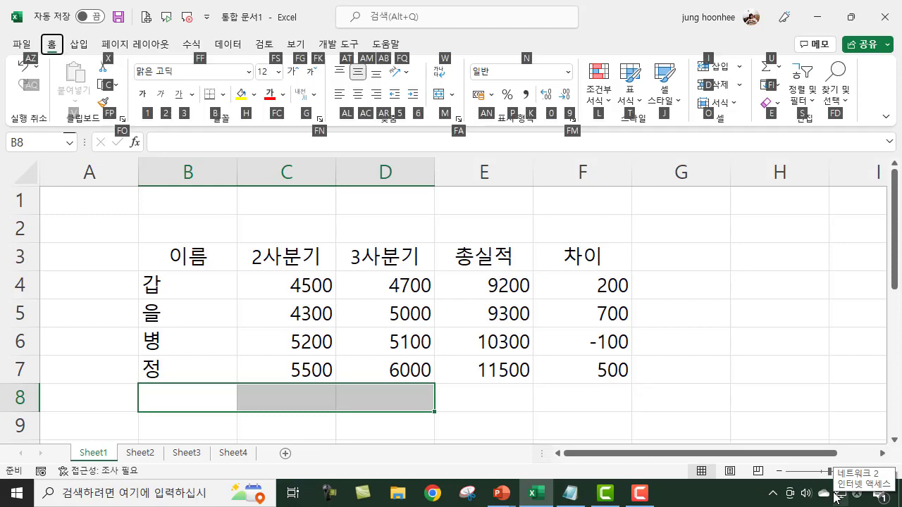
pyautogui.press('m')
pyautogui.write('c')
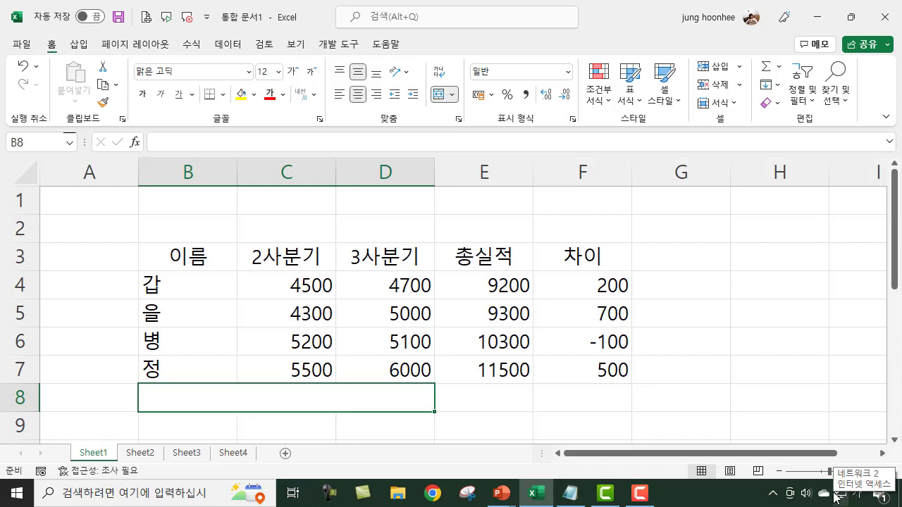
pyautogui.write('합계')
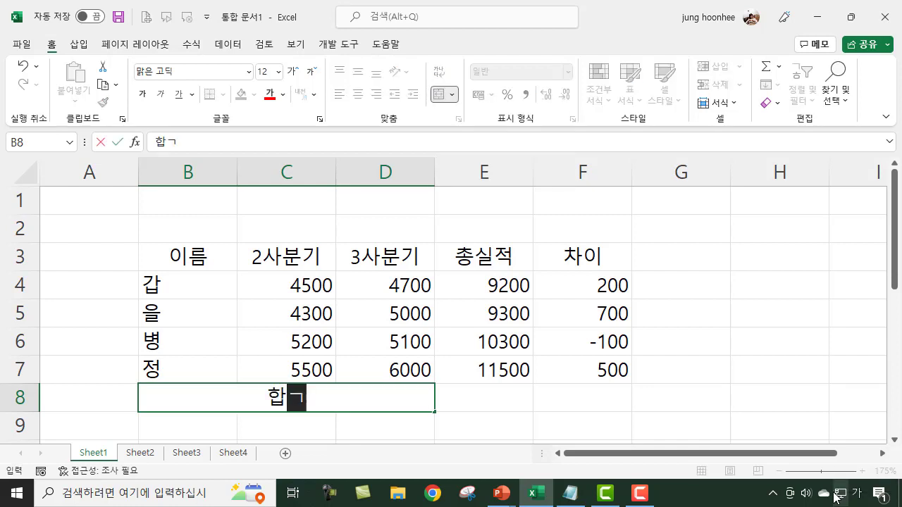
pyautogui.press('Return')
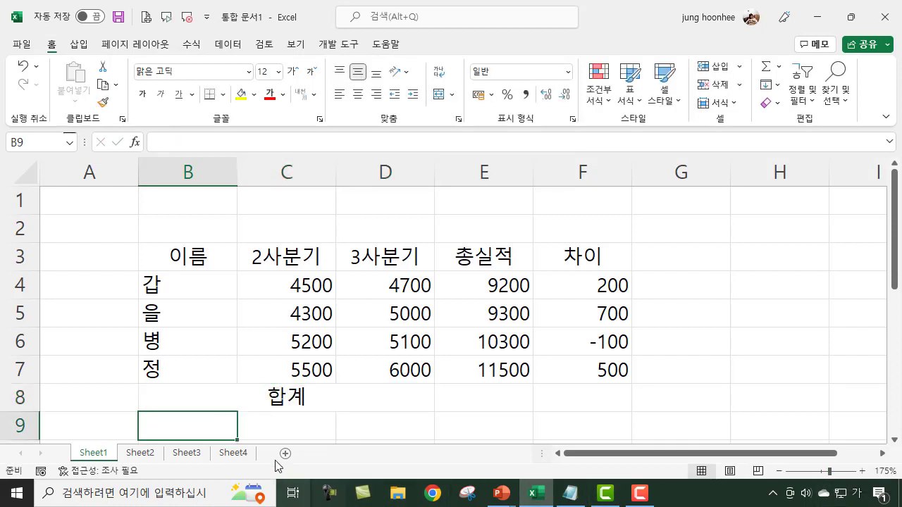
# - Fill the merged 합계 cell in row 8 with yellow
pyautogui.click(310, 396)
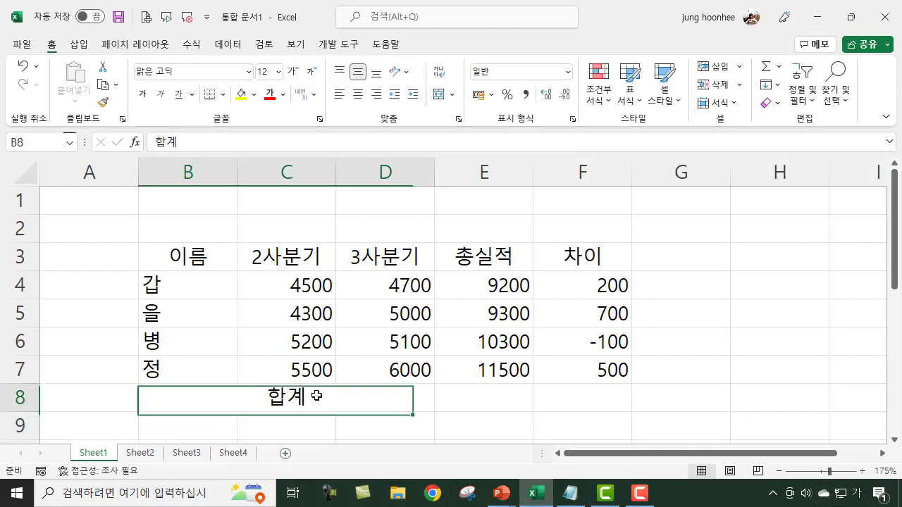
pyautogui.click(242, 95)
pyautogui.click(474, 397)
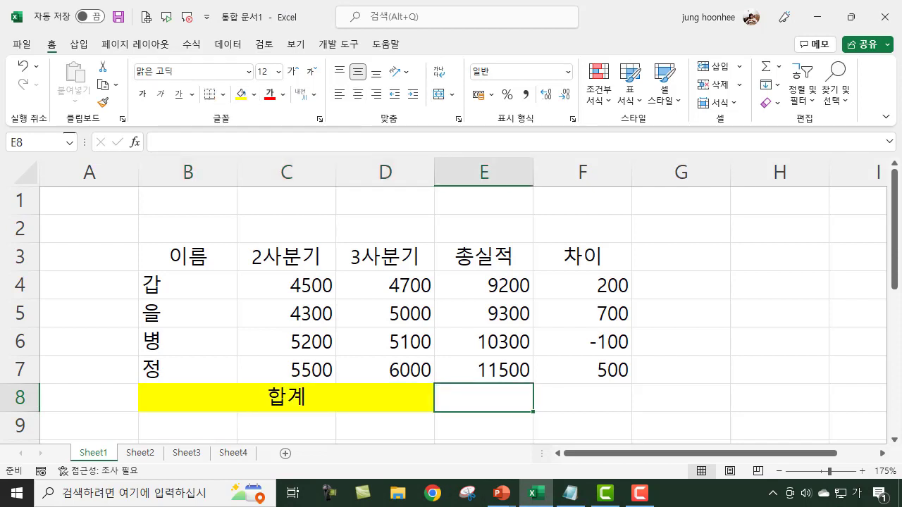
# - Go through the 총실적 figures in E4, E5, E6 and E7 above the empty total cell E8
pyautogui.click(508, 286)
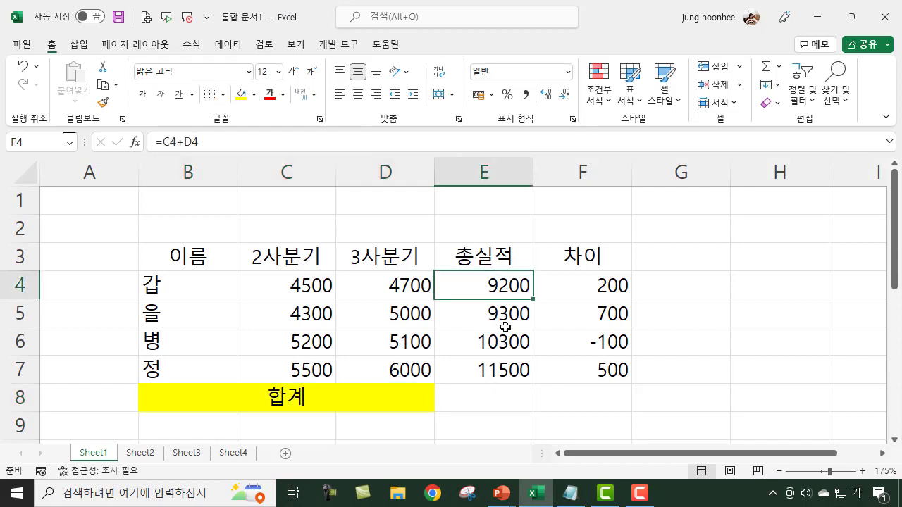
pyautogui.click(504, 312)
pyautogui.click(475, 338)
pyautogui.click(491, 369)
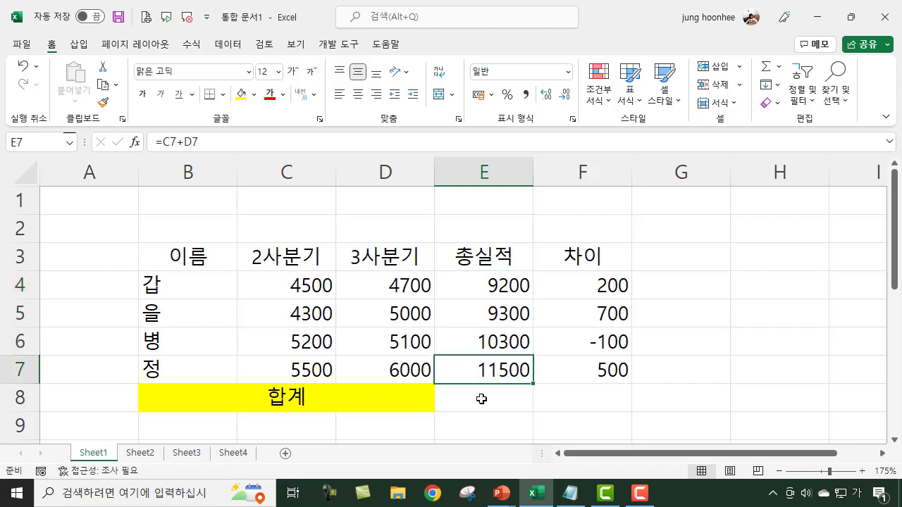
pyautogui.click(479, 397)
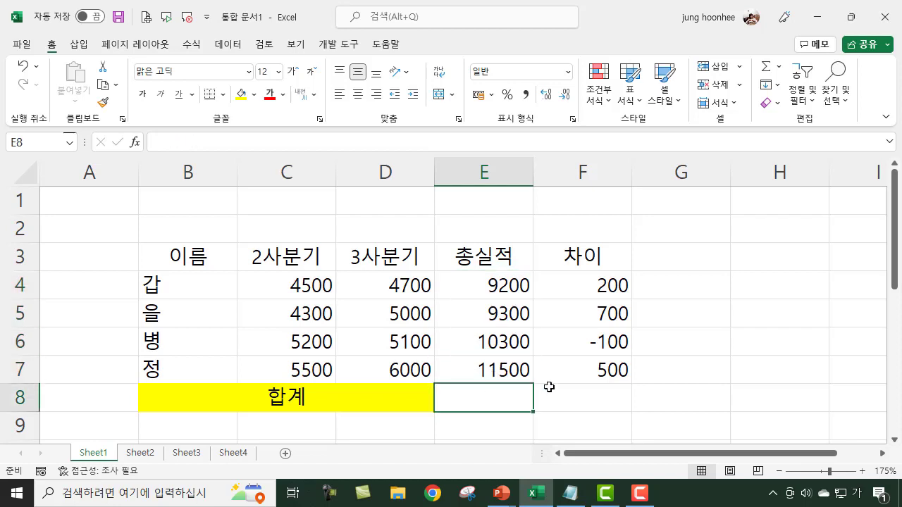
pyautogui.click(489, 286)
pyautogui.click(485, 317)
pyautogui.click(482, 343)
pyautogui.click(479, 371)
# - Enter the formula =(E4+E5+E6+E7) in E8 to add up the 총실적 figures of all four names
pyautogui.click(479, 400)
pyautogui.write('=')
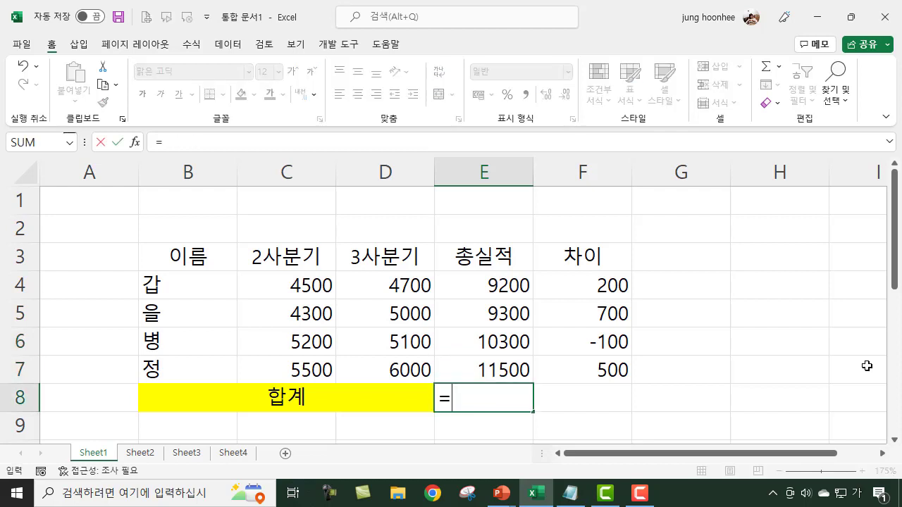
pyautogui.write('(')
pyautogui.click(488, 287)
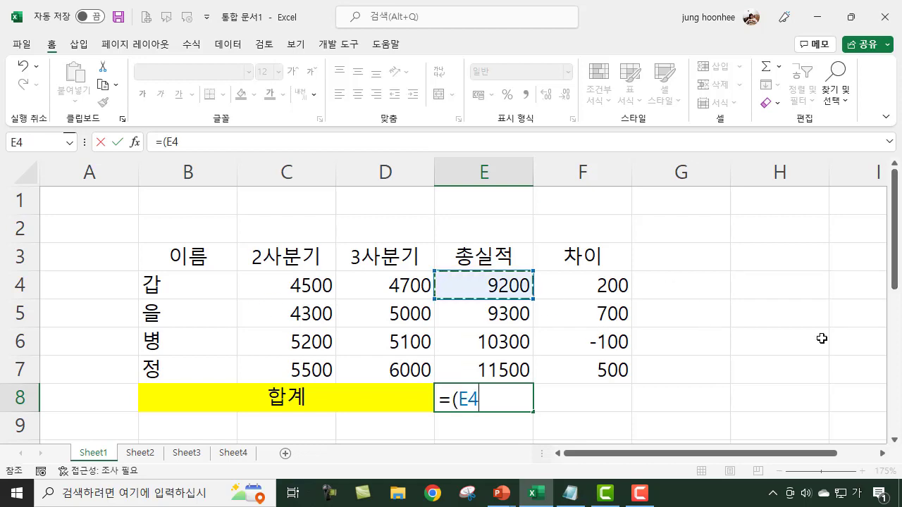
pyautogui.write('+')
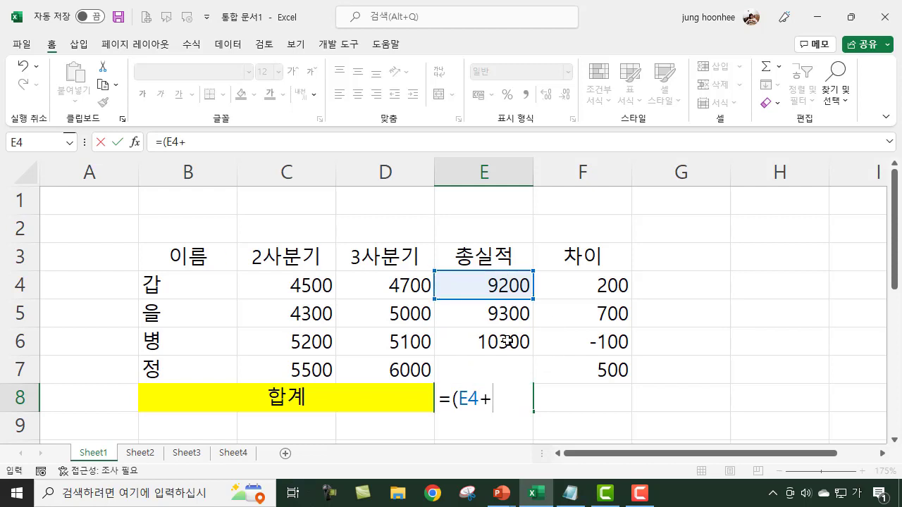
pyautogui.click(507, 315)
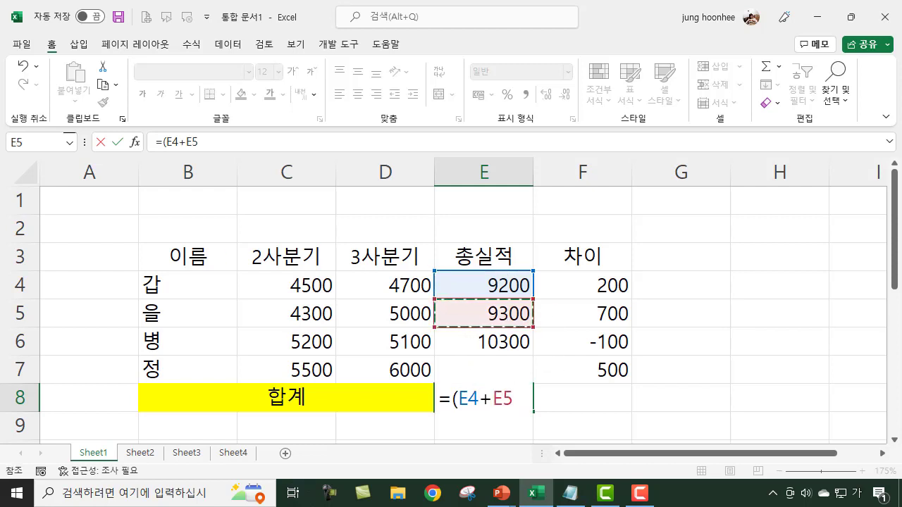
pyautogui.write('+')
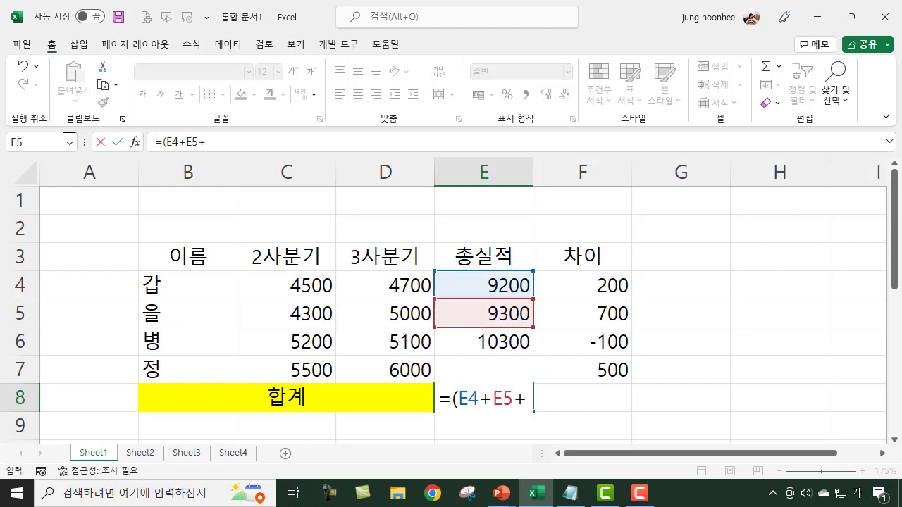
pyautogui.click(480, 341)
pyautogui.write('+')
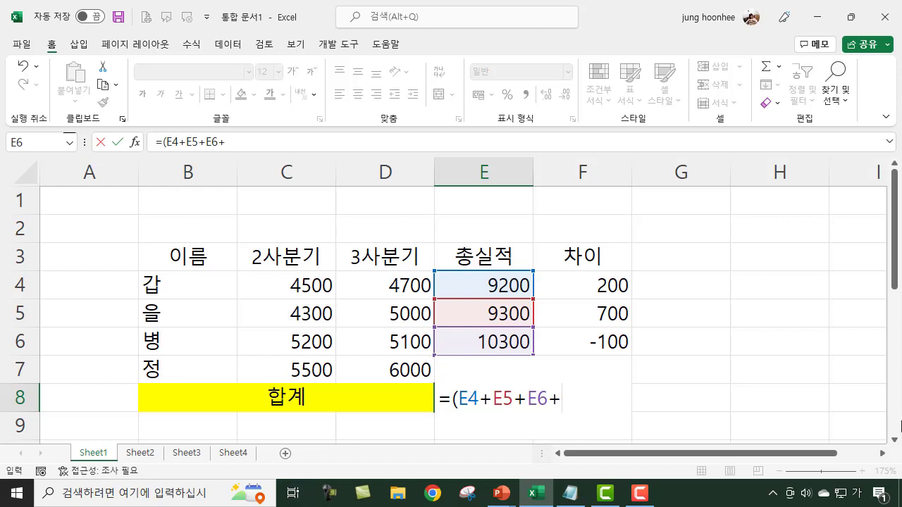
pyautogui.write('ㄷ')
pyautogui.press('BackSpace')
pyautogui.press('Hangul')
pyautogui.write('e7')
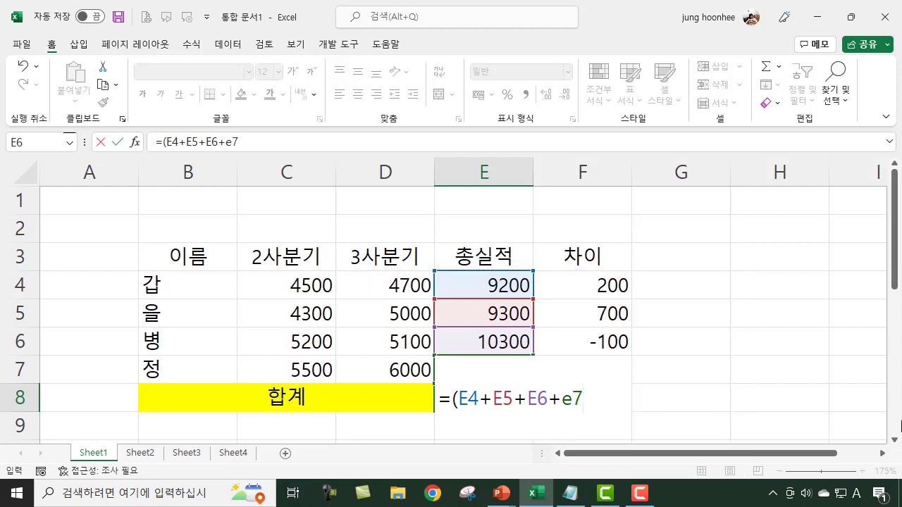
pyautogui.write(')')
pyautogui.press('Return')
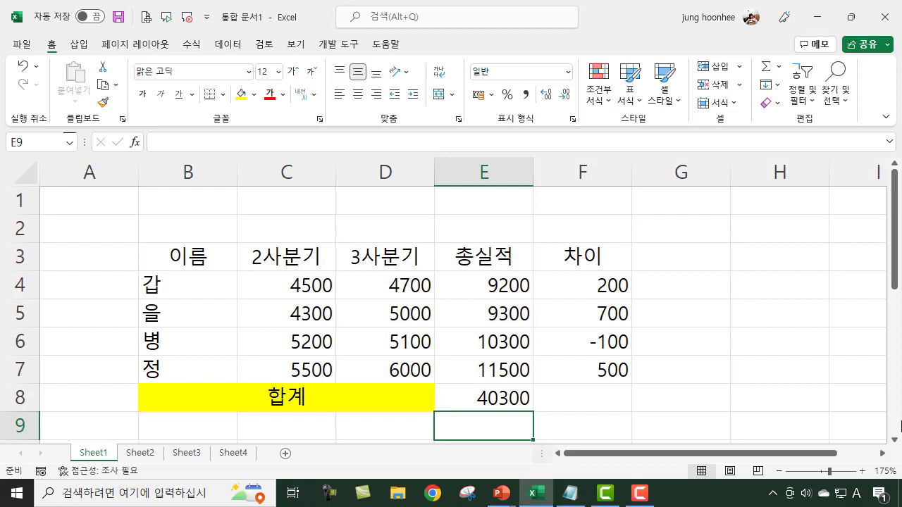
# - Review the addition formula in the 총실적 total cell E8 and clear it from the cell
pyautogui.click(482, 398)
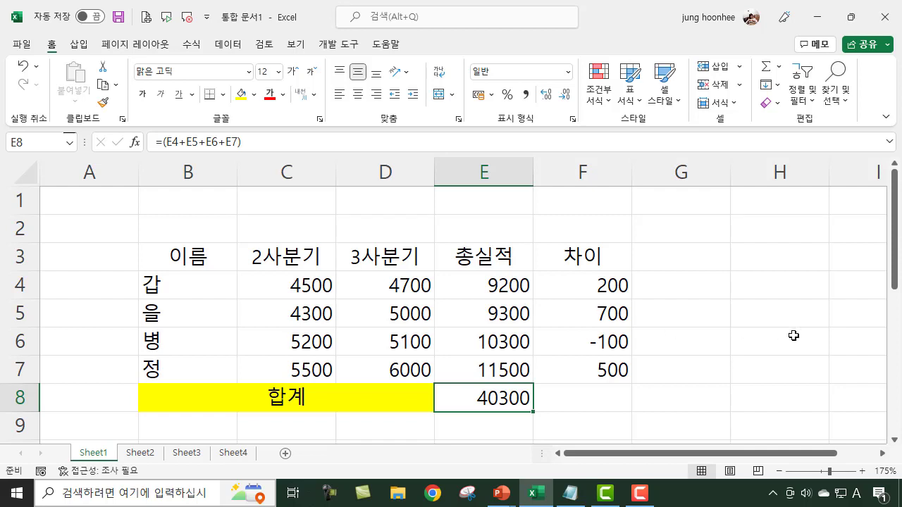
pyautogui.click(588, 426)
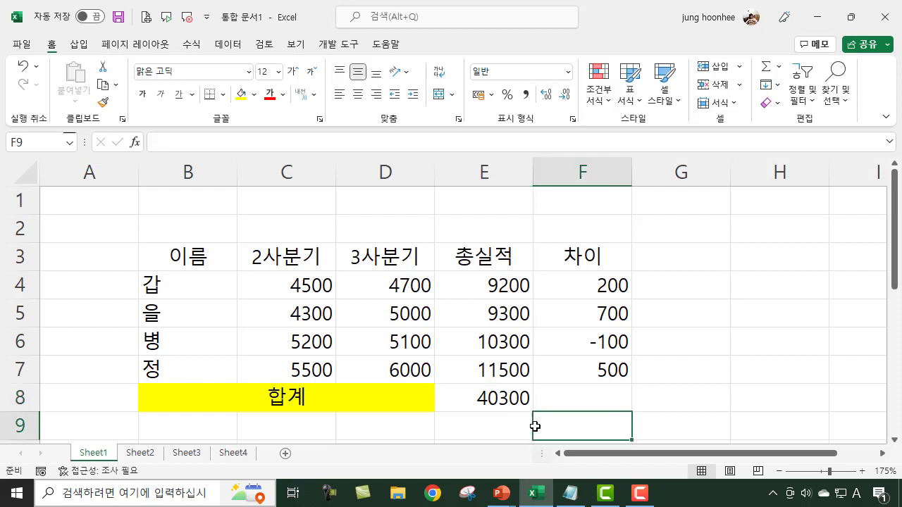
pyautogui.click(507, 398)
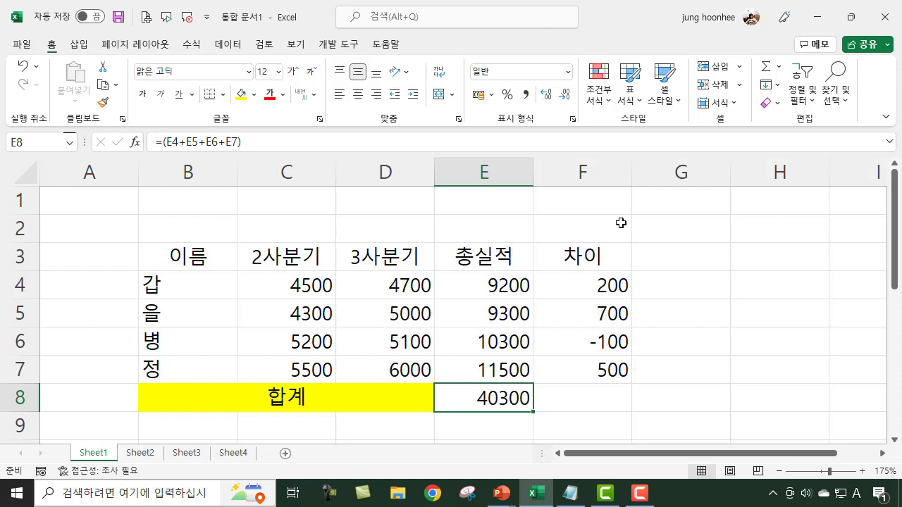
pyautogui.click(791, 307)
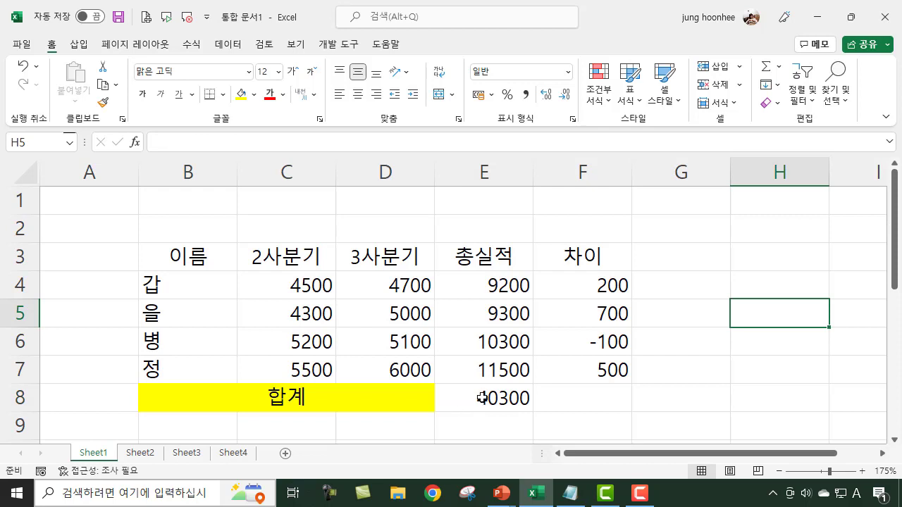
pyautogui.click(482, 398)
pyautogui.press('Delete')
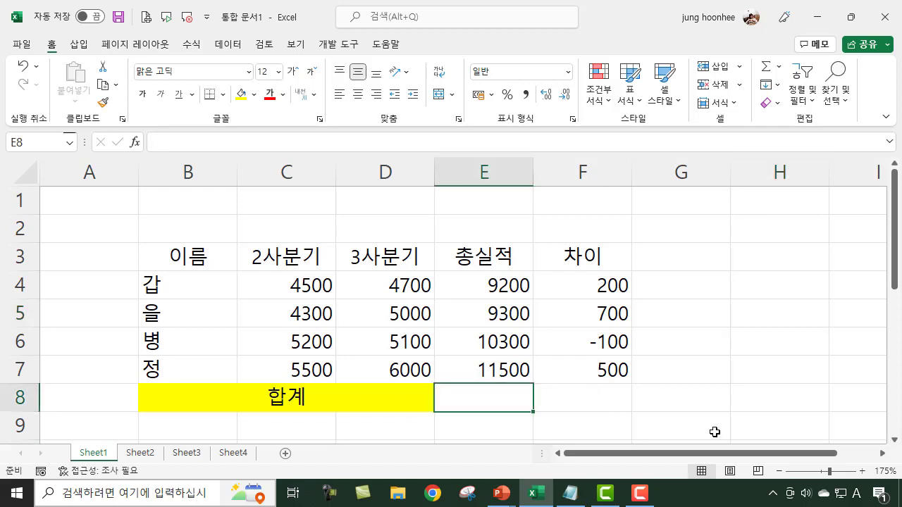
# - Total the 총실적 figures in E8 with AutoSum over the range E4:E7
pyautogui.scroll(1, 751, 382)
pyautogui.scroll(1, 752, 383)
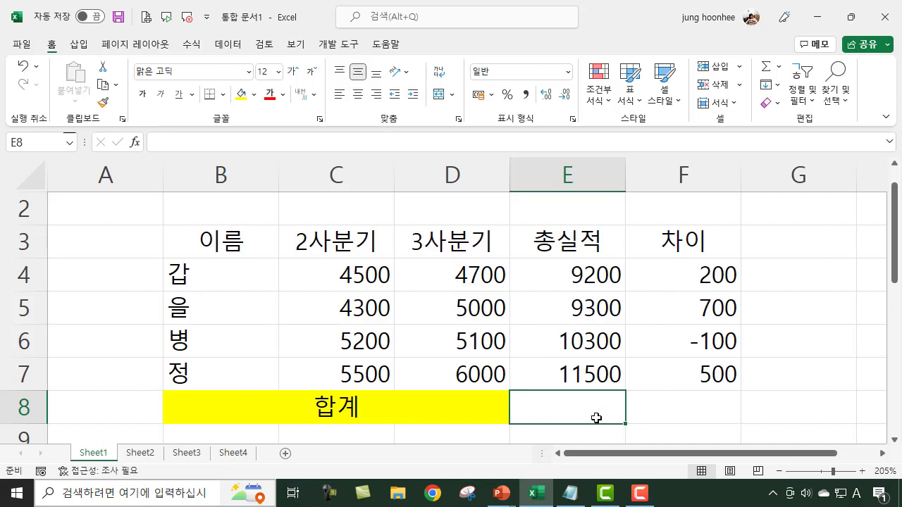
pyautogui.click(706, 420)
pyautogui.click(583, 408)
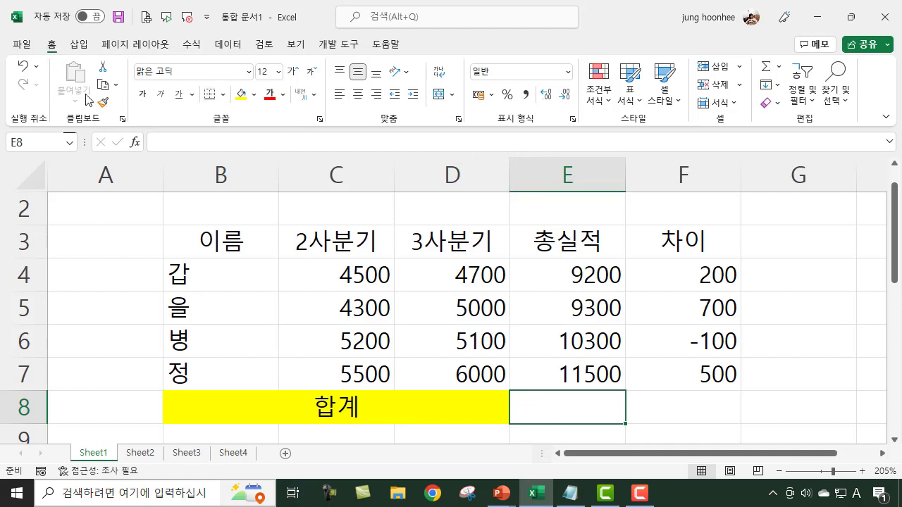
pyautogui.click(766, 73)
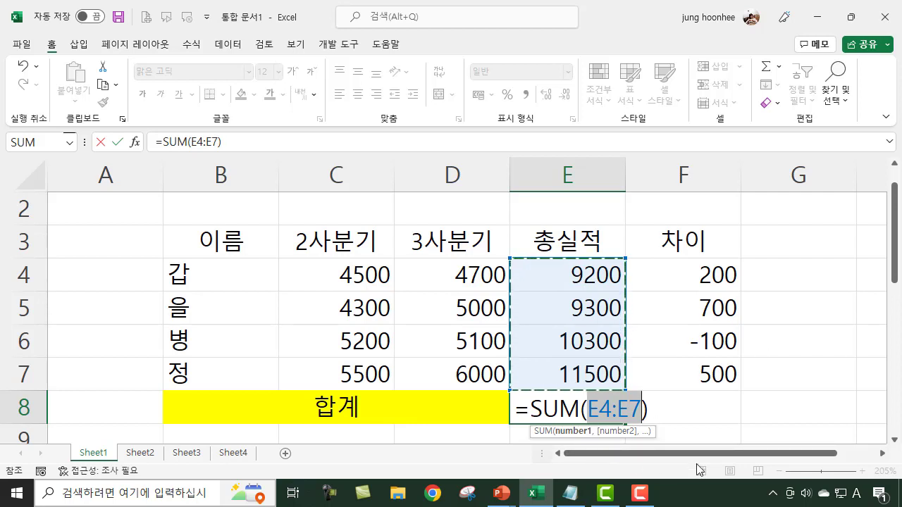
pyautogui.moveTo(574, 278); pyautogui.dragTo(570, 376)
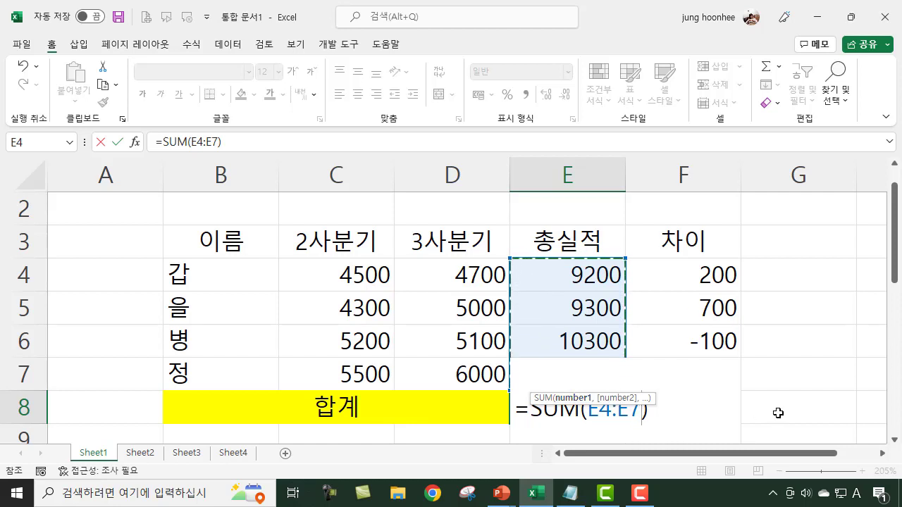
pyautogui.click(671, 416)
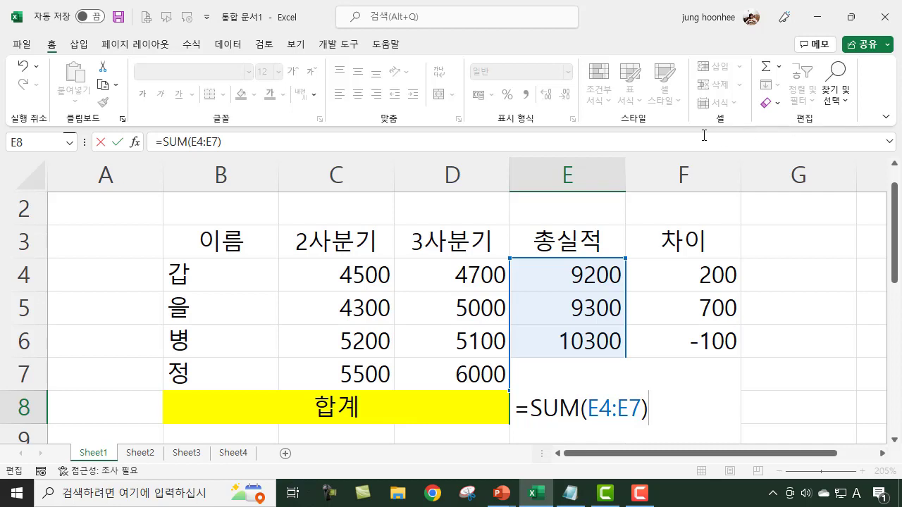
pyautogui.click(642, 407)
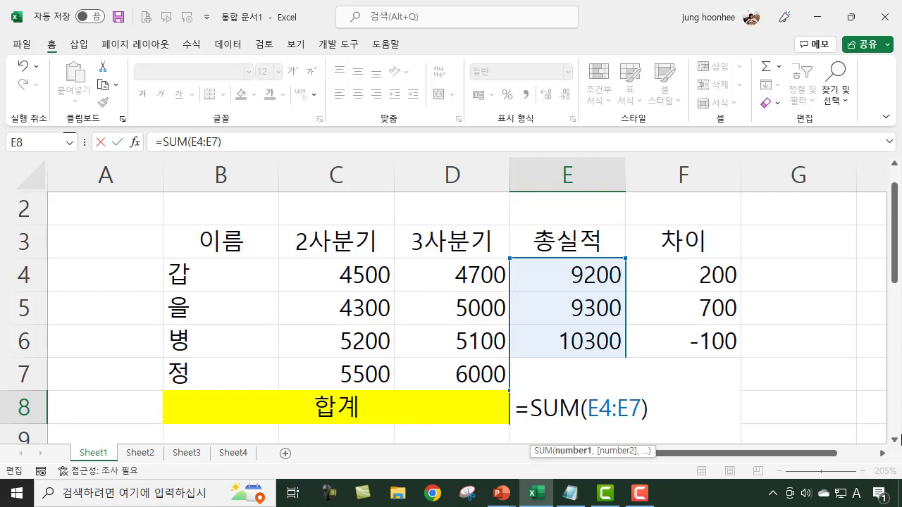
pyautogui.press('Return')
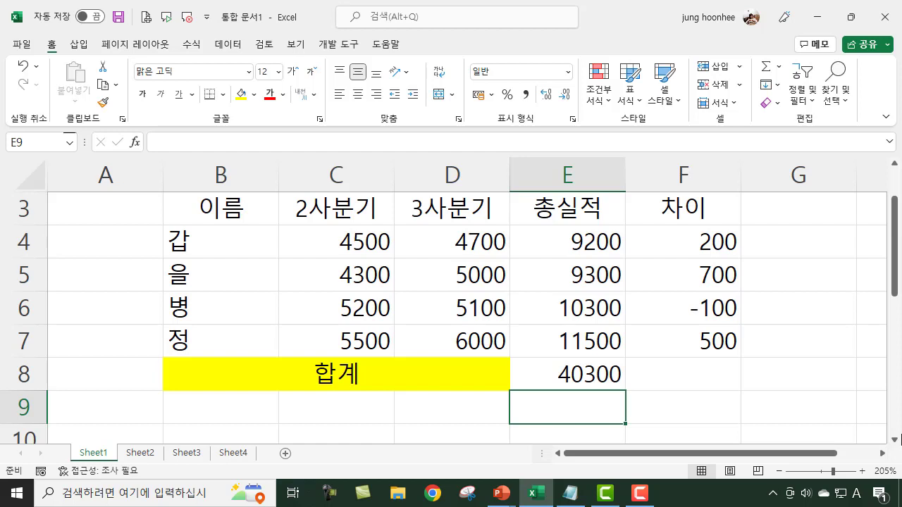
# - Clear E8 and write the SUM function out by hand as =sum(E4:E7)
pyautogui.click(586, 372)
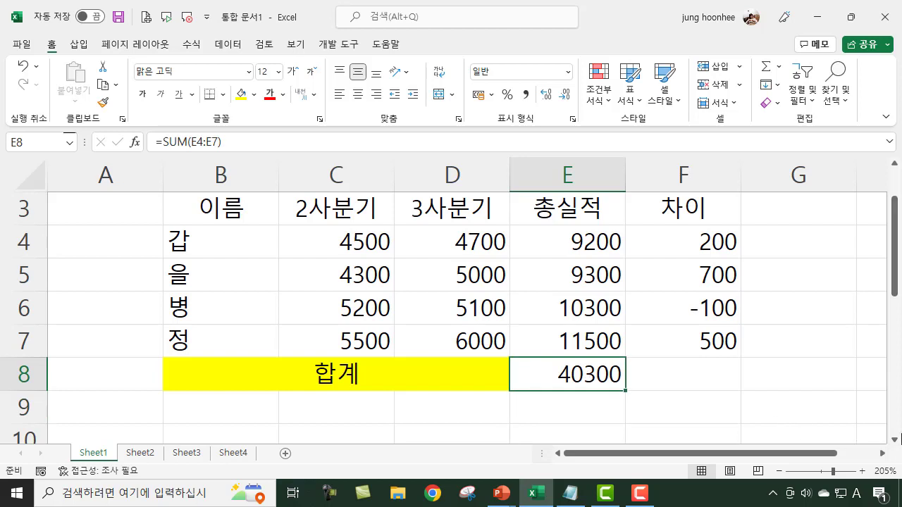
pyautogui.press('Delete')
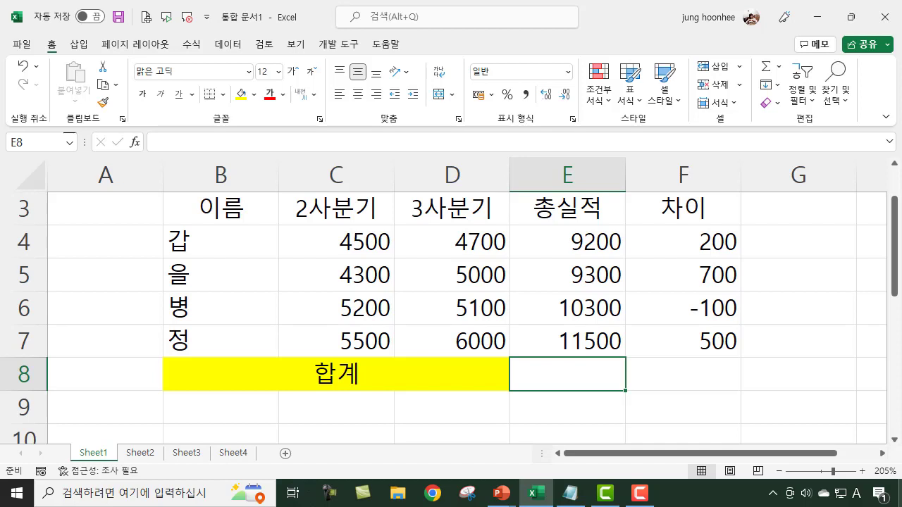
pyautogui.write('=')
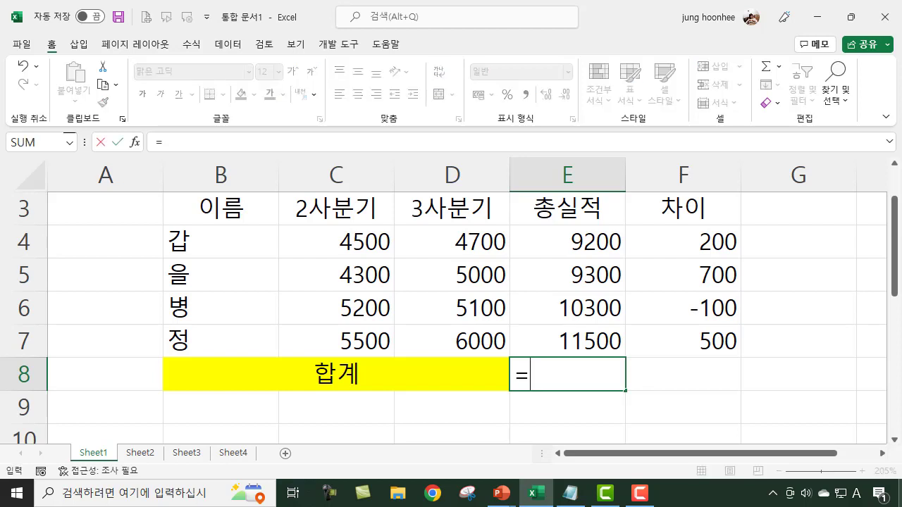
pyautogui.write('sum')
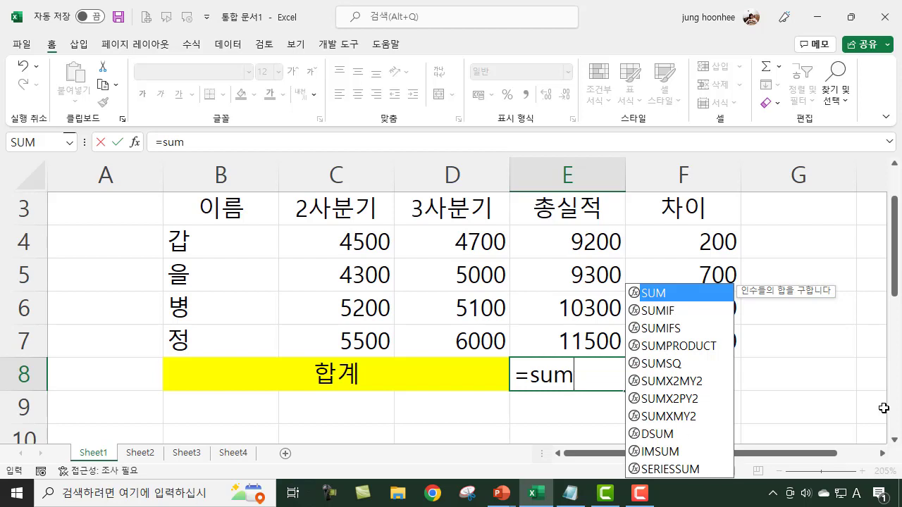
pyautogui.write('(')
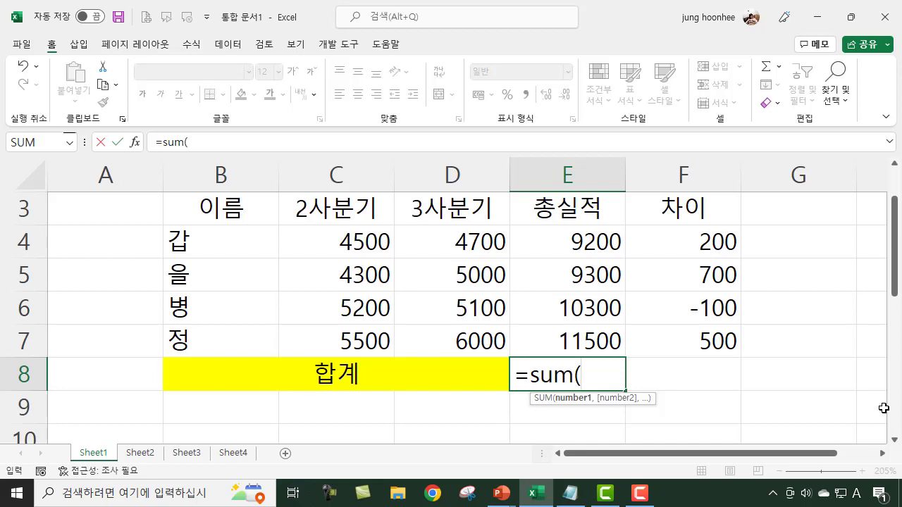
pyautogui.click(566, 235)
pyautogui.moveTo(565, 234); pyautogui.dragTo(570, 334)
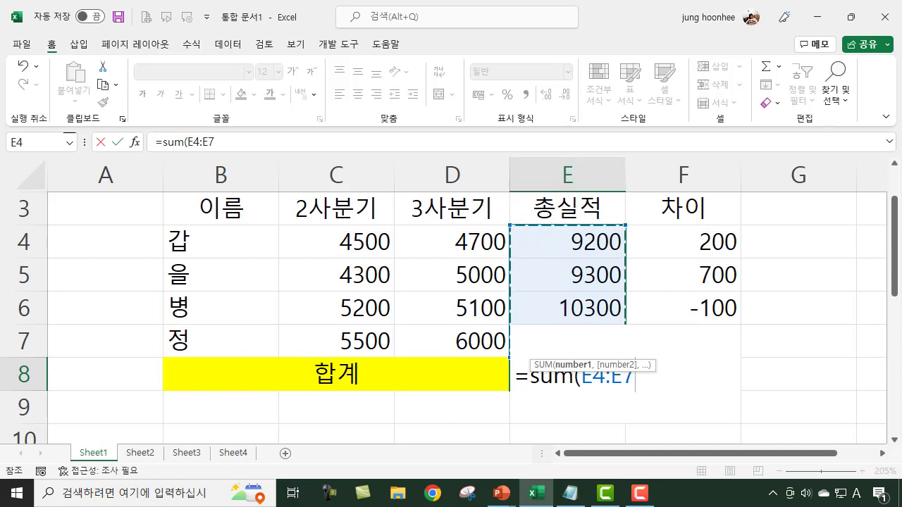
pyautogui.write(')')
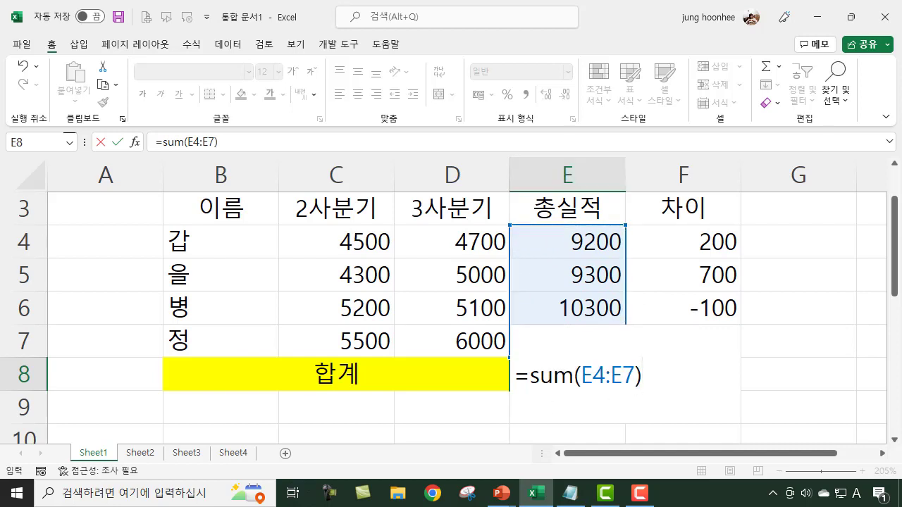
pyautogui.press('Return')
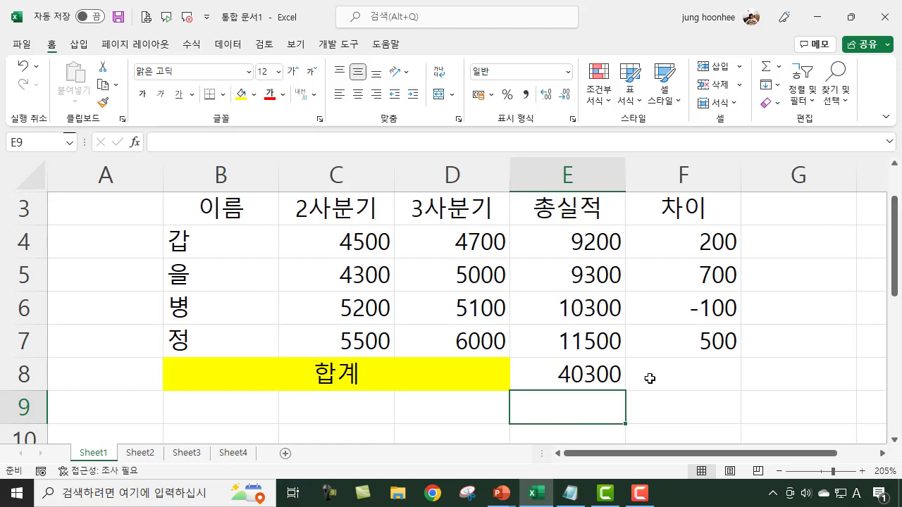
# - Check the total formula in E8 and go through the 차이 figures in F4 to F7 above the empty F8
pyautogui.click(688, 383)
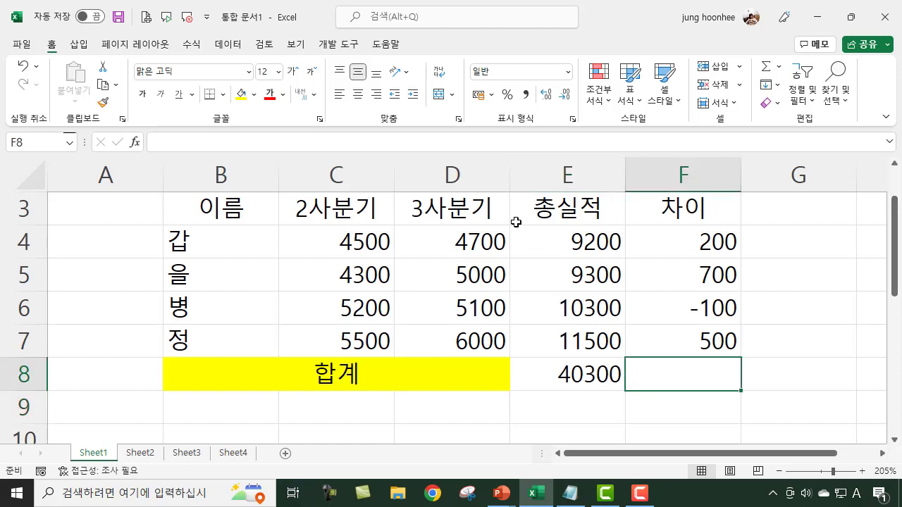
pyautogui.click(585, 373)
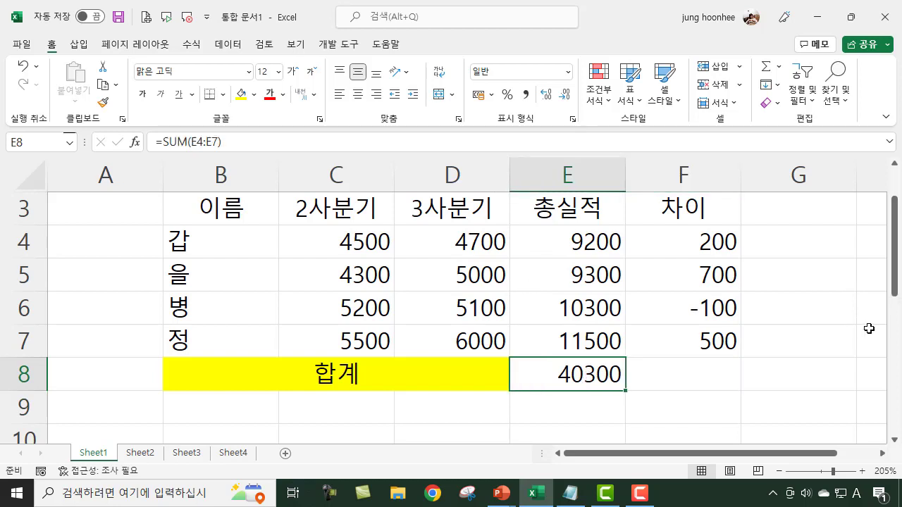
pyautogui.click(834, 343)
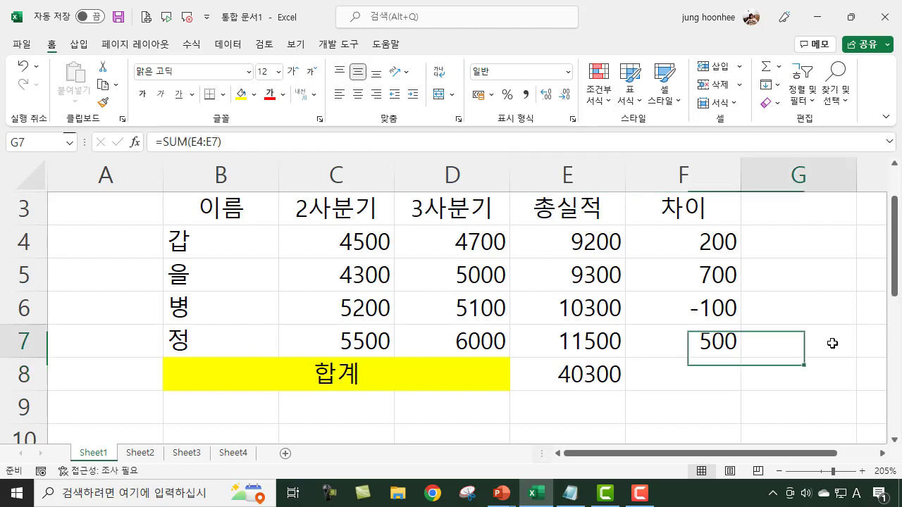
pyautogui.click(705, 237)
pyautogui.click(699, 274)
pyautogui.click(702, 308)
pyautogui.click(700, 343)
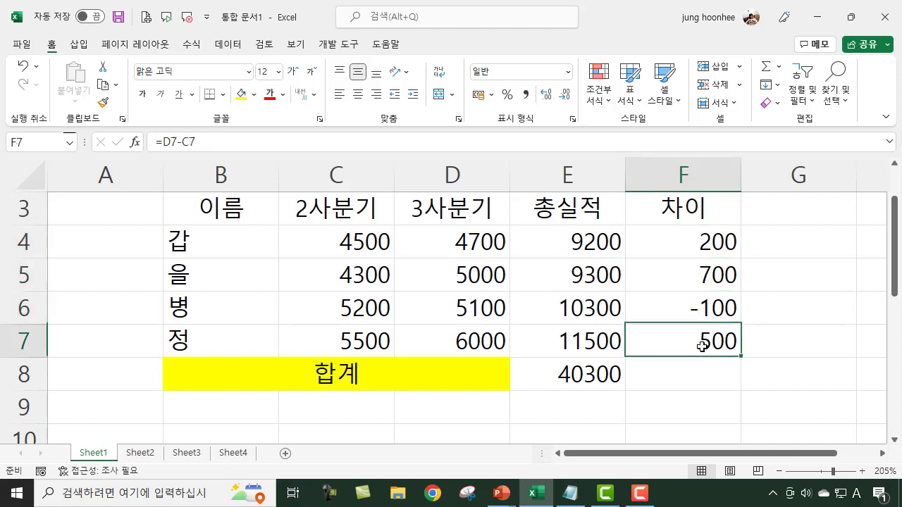
pyautogui.click(775, 362)
pyautogui.click(680, 252)
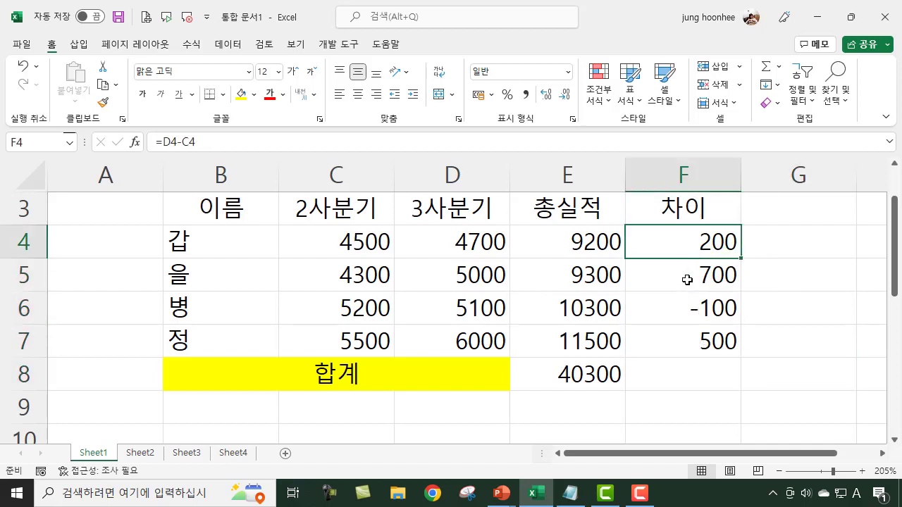
pyautogui.click(689, 282)
pyautogui.click(687, 313)
pyautogui.click(688, 338)
pyautogui.click(725, 376)
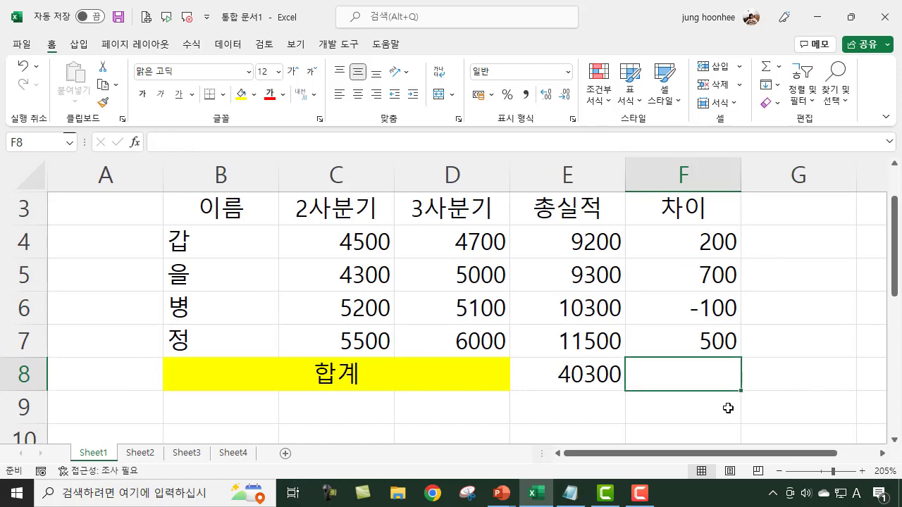
# - Add the column header 매출기여도 in G3, next to 차이
pyautogui.scroll(1, 830, 351)
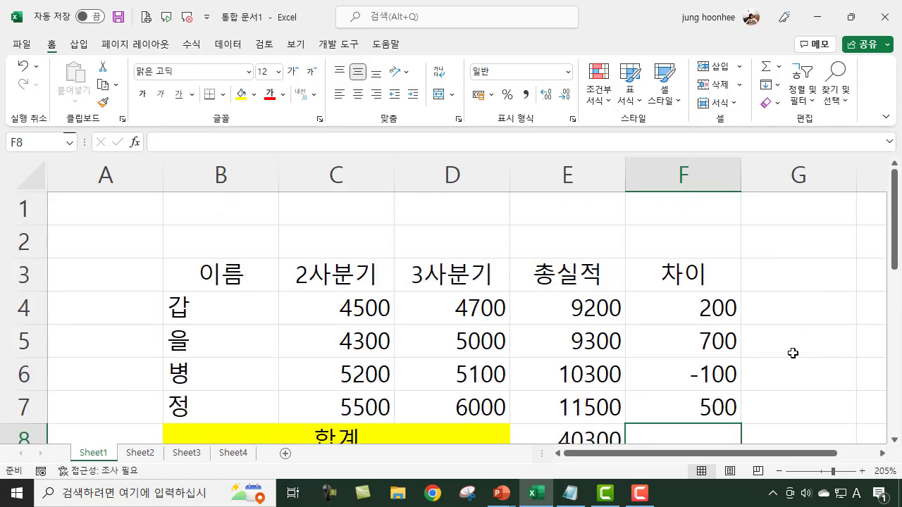
pyautogui.scroll(-1, 793, 353)
pyautogui.scroll(1, 746, 405)
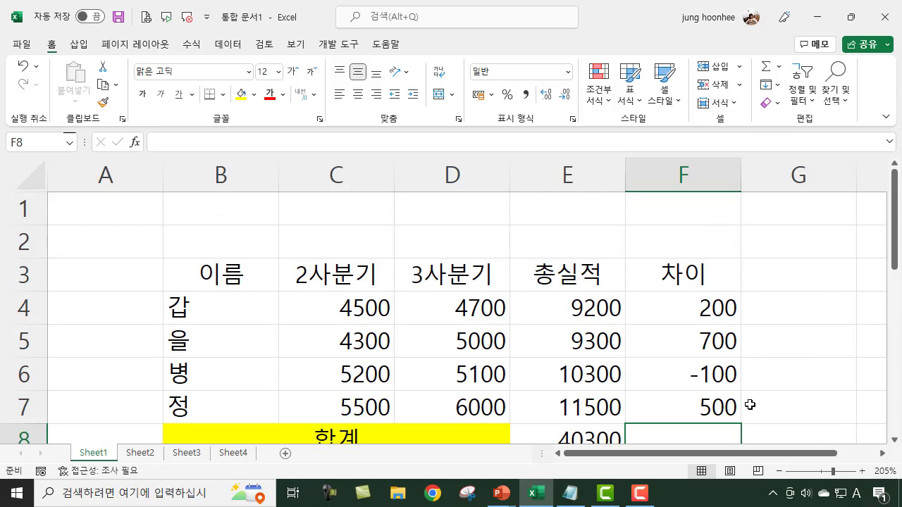
pyautogui.click(881, 453)
pyautogui.scroll(-1, 808, 374)
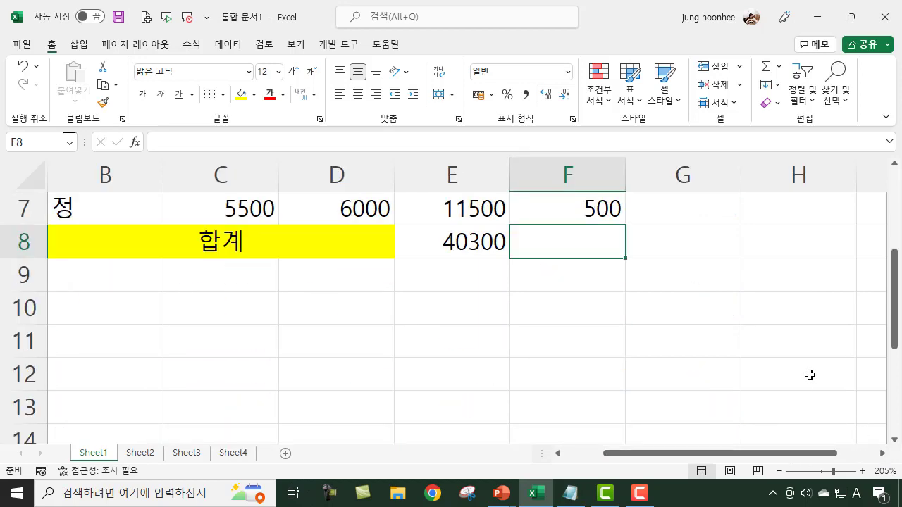
pyautogui.scroll(1, 808, 377)
pyautogui.click(684, 282)
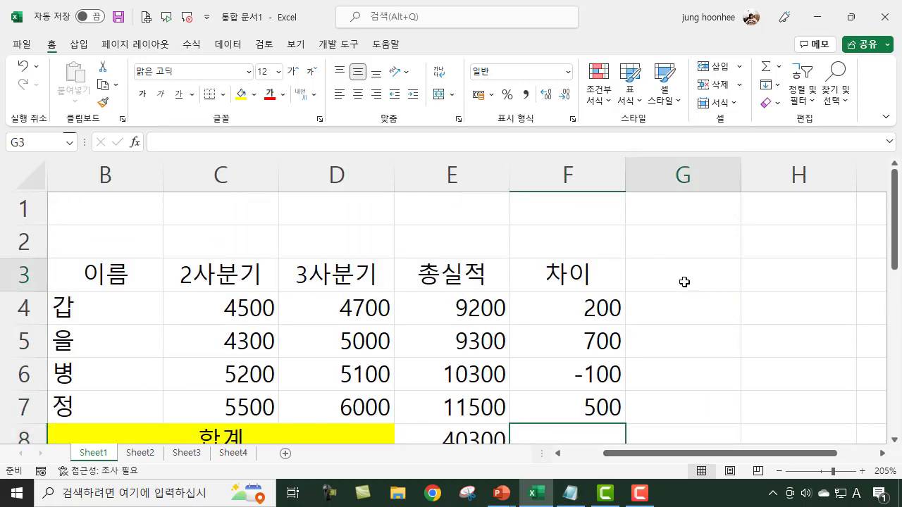
pyautogui.write('rl')
pyautogui.press('BackSpace')
pyautogui.press('BackSpace')
pyautogui.press('Hangul')
pyautogui.write('매출기여도')
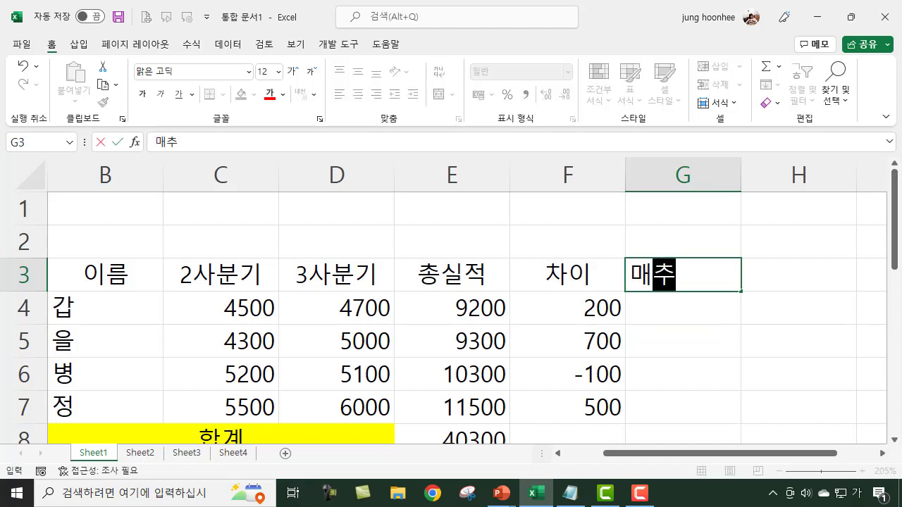
pyautogui.press('Return')
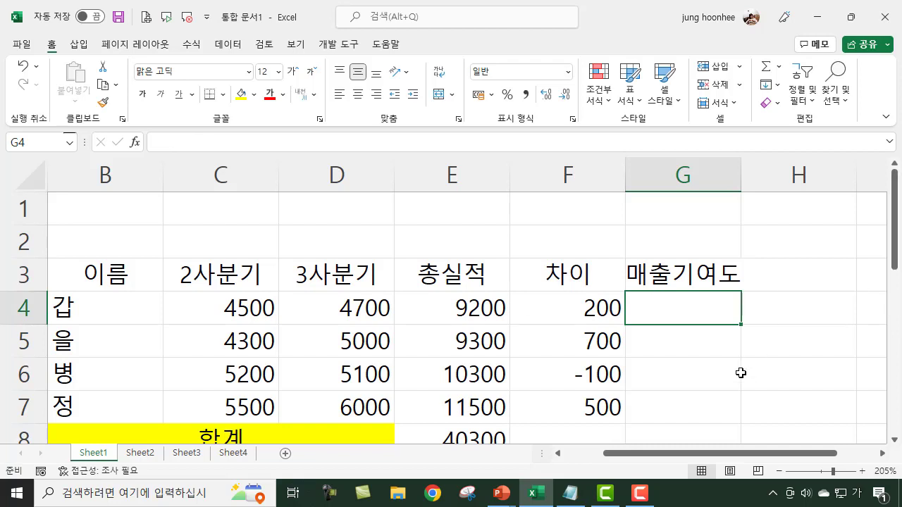
# - Go through 갑's 총실적 figure in E4, the grand total in E8 and the empty 매출기여도 cell G4
pyautogui.scroll(-1, 740, 373)
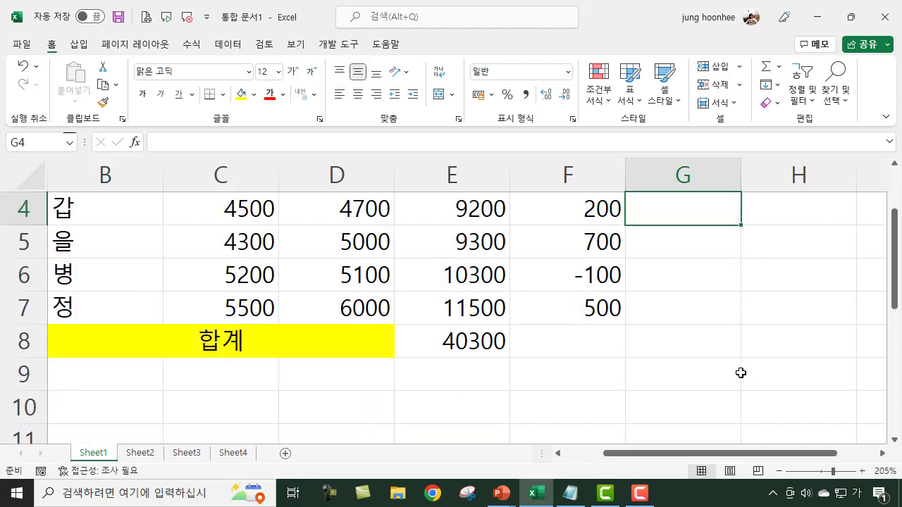
pyautogui.click(895, 163)
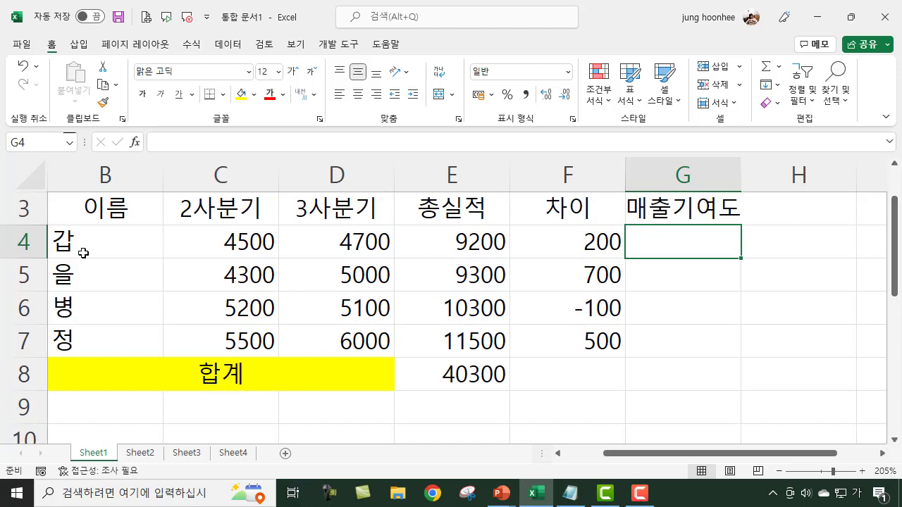
pyautogui.click(107, 247)
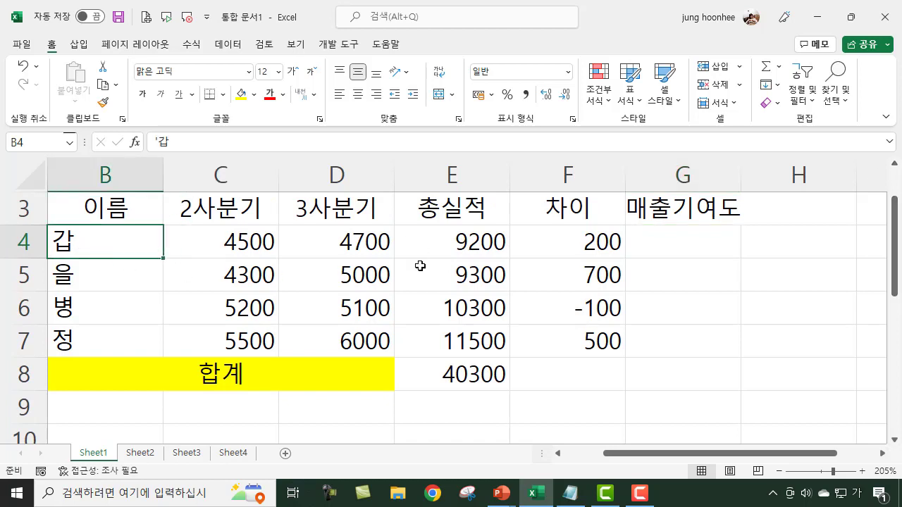
pyautogui.click(477, 243)
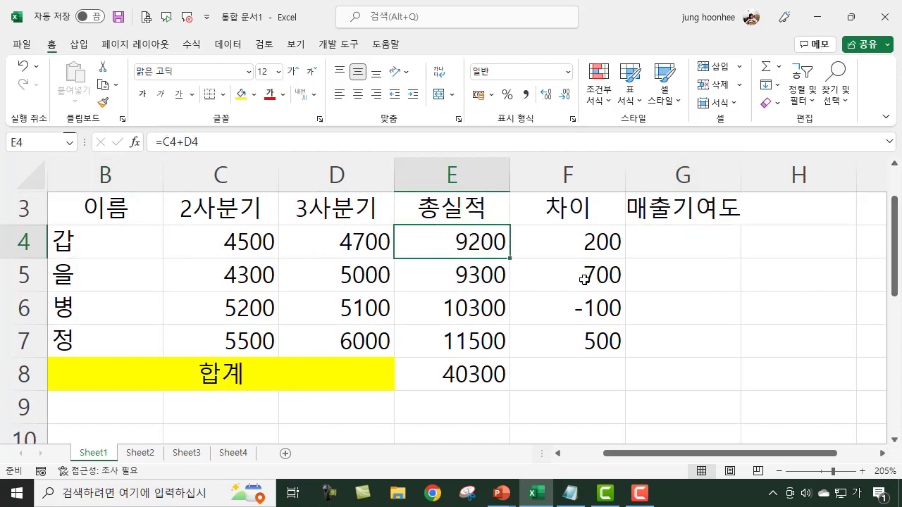
pyautogui.click(433, 213)
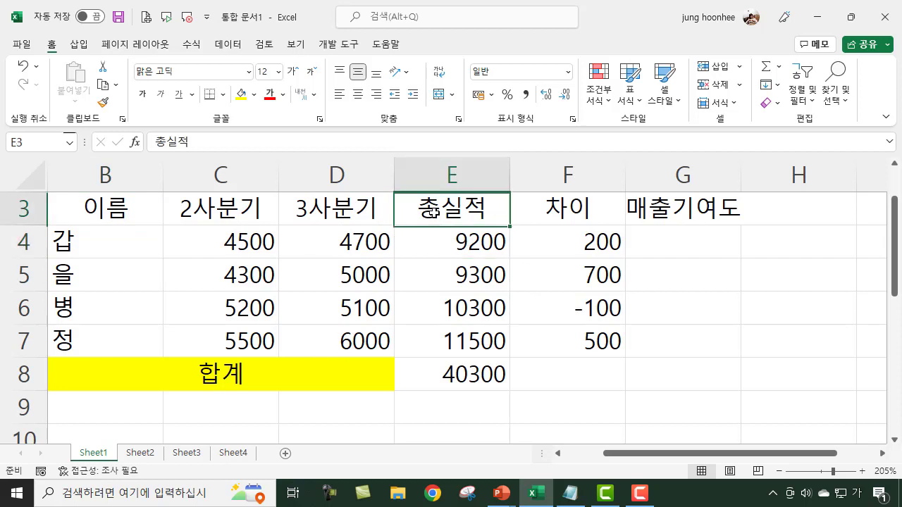
pyautogui.click(468, 380)
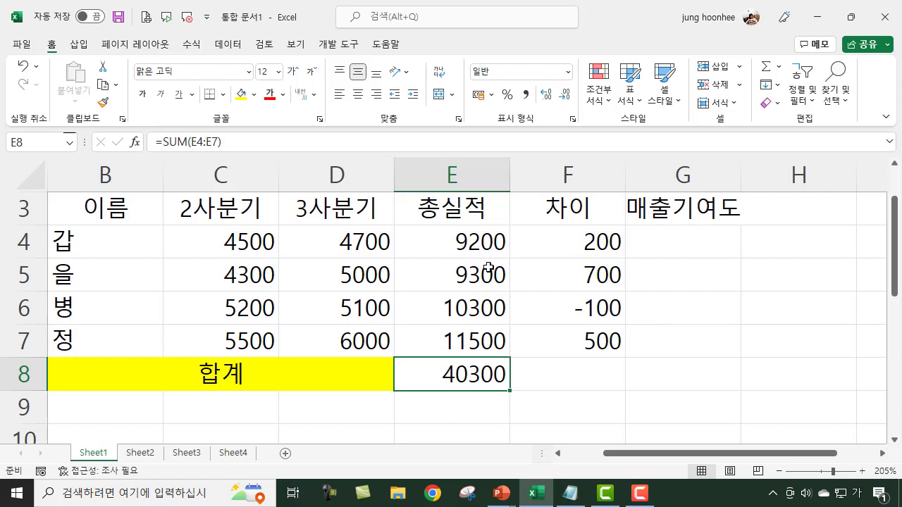
pyautogui.click(462, 211)
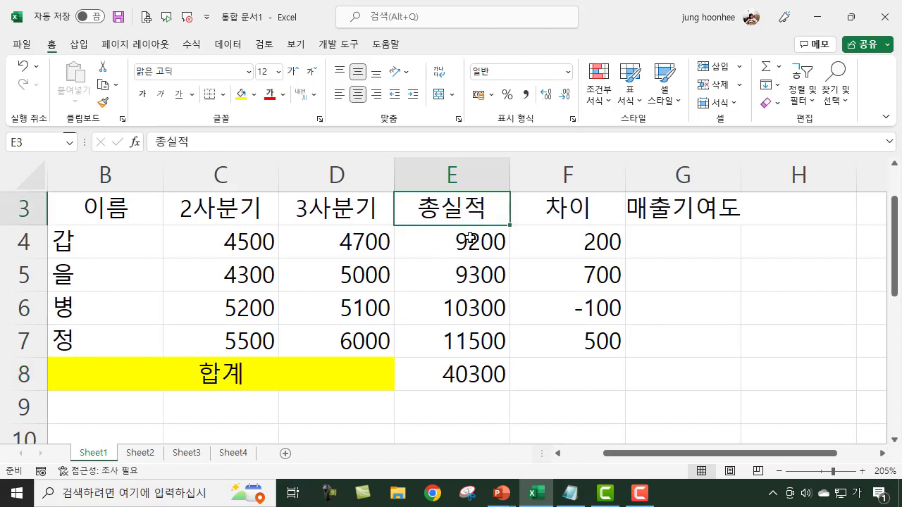
pyautogui.click(471, 239)
pyautogui.click(666, 244)
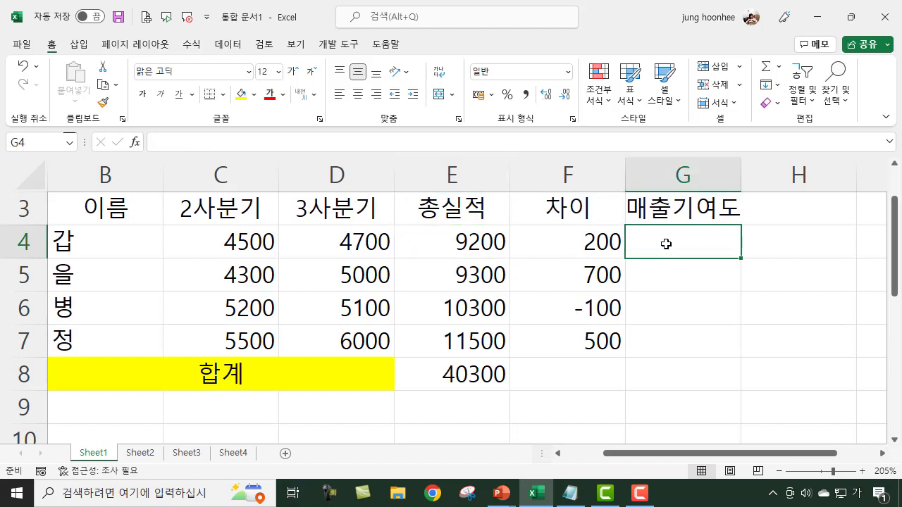
pyautogui.click(479, 243)
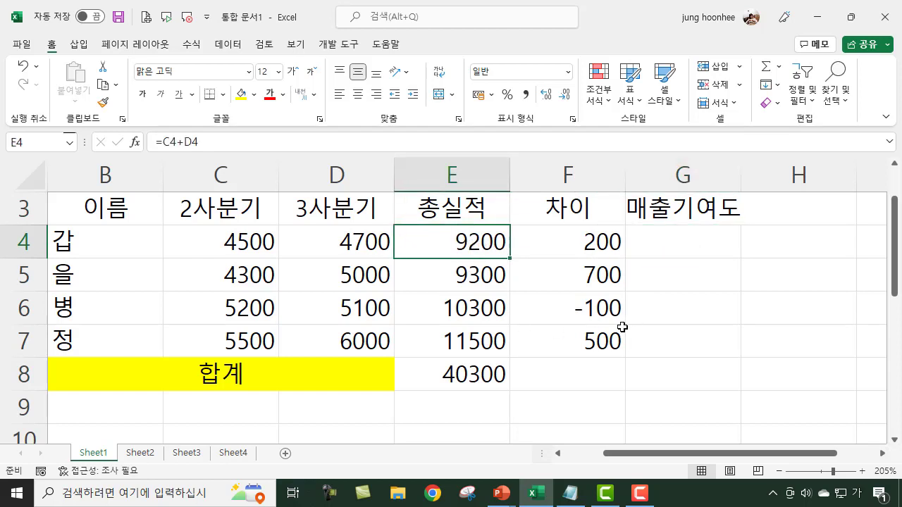
pyautogui.click(465, 375)
pyautogui.click(482, 240)
# - Try calculating 갑's 매출기여도 in G4 with the formula =E8/E4, and clear the cell again
pyautogui.click(710, 239)
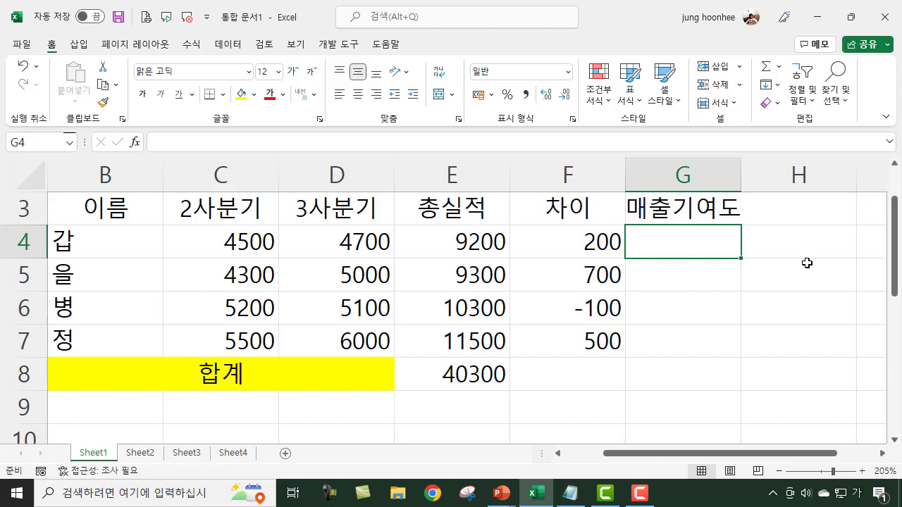
pyautogui.write('=')
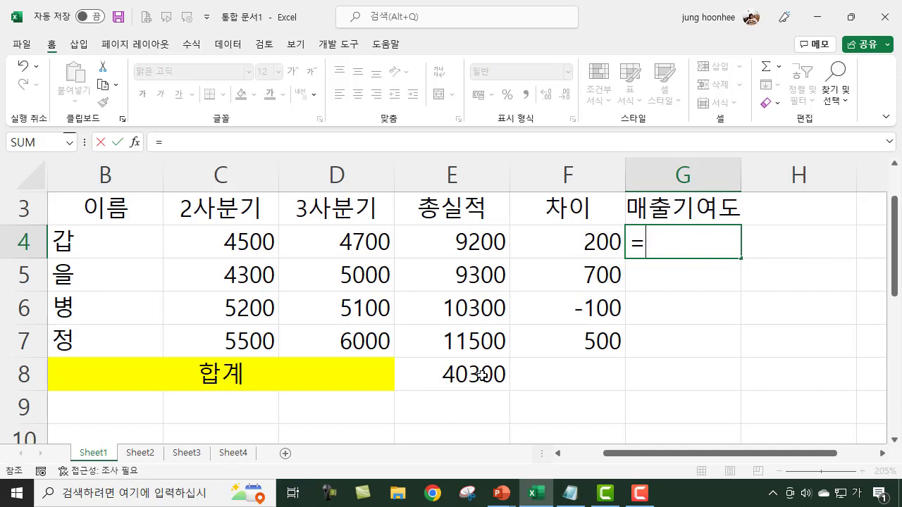
pyautogui.click(484, 374)
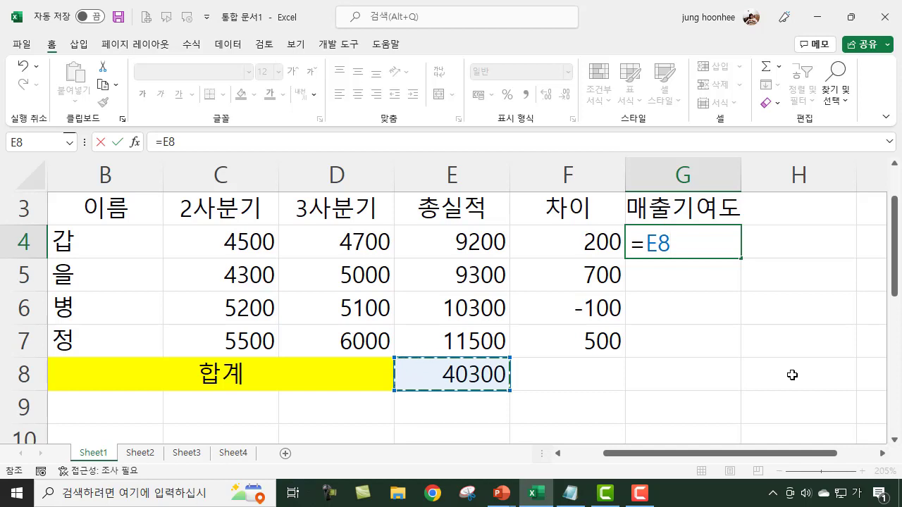
pyautogui.write('/')
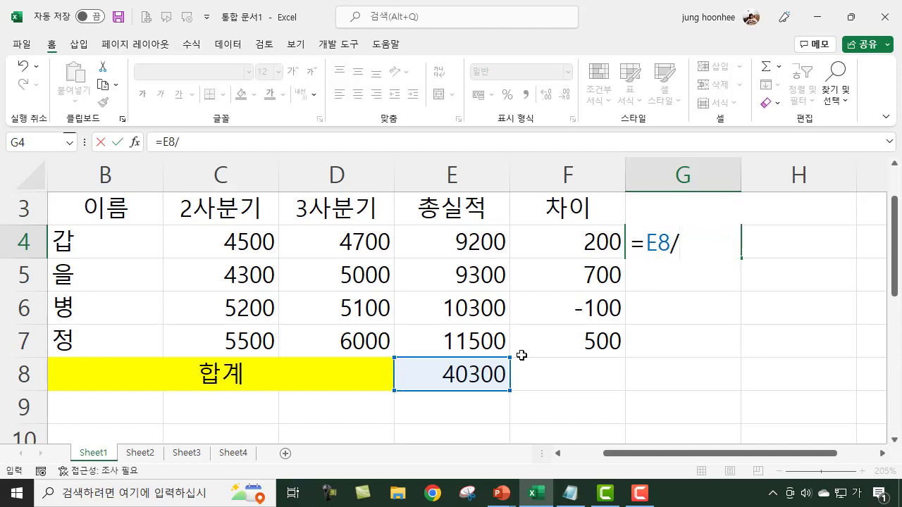
pyautogui.click(478, 242)
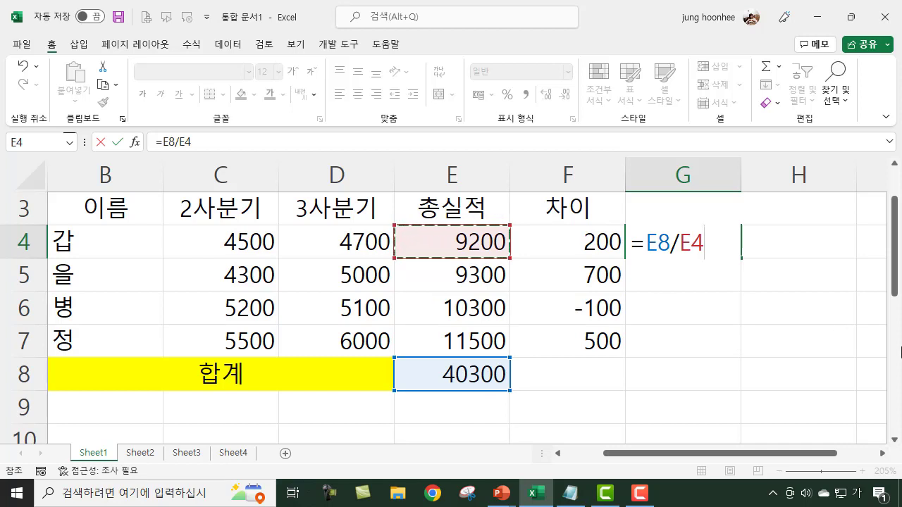
pyautogui.press('Return')
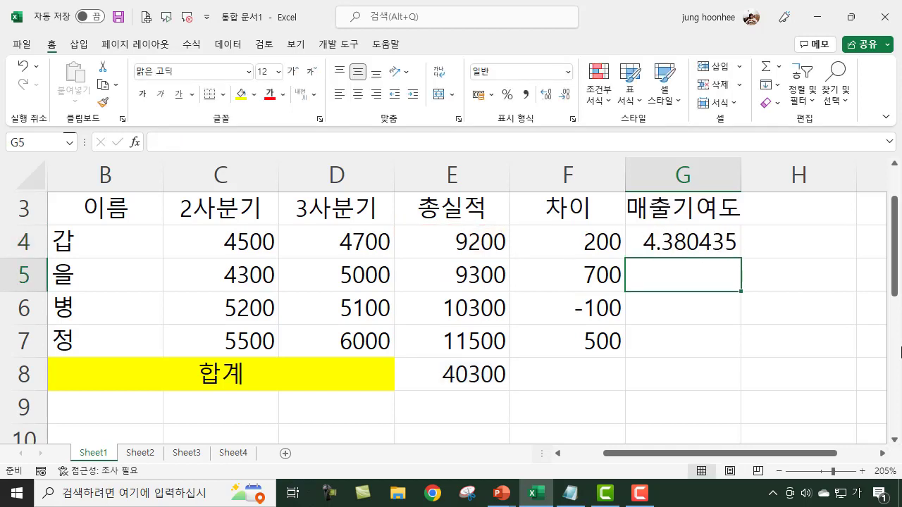
pyautogui.click(685, 239)
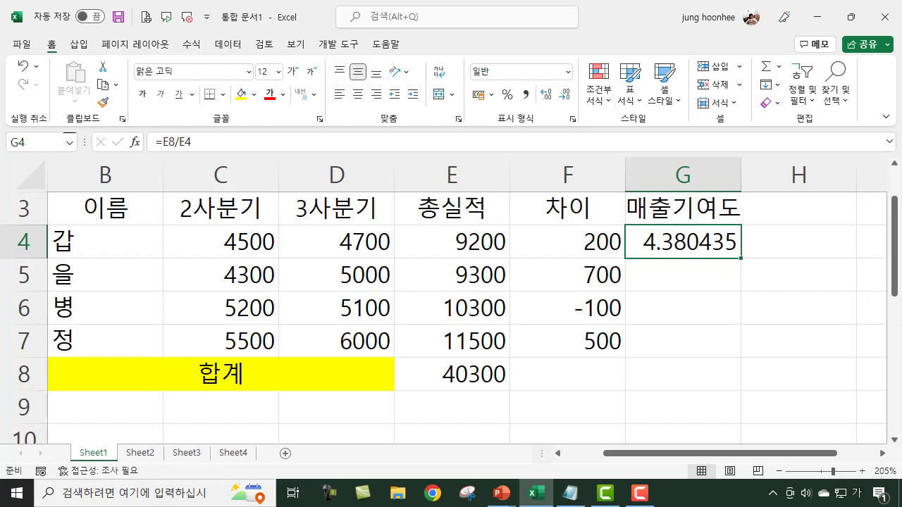
pyautogui.press('Delete')
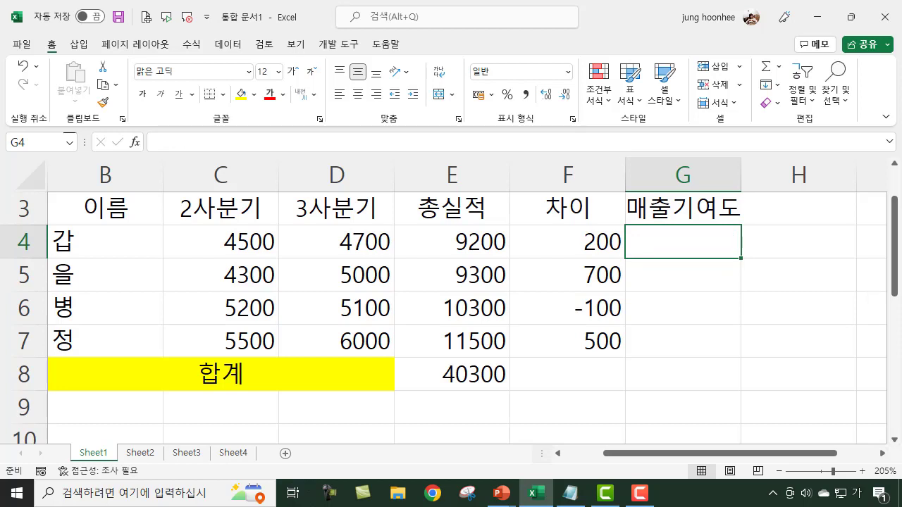
# - Calculate 갑's 매출기여도 in G4 with the formula =E4/E8 and format the cell as a percentage
pyautogui.write('=')
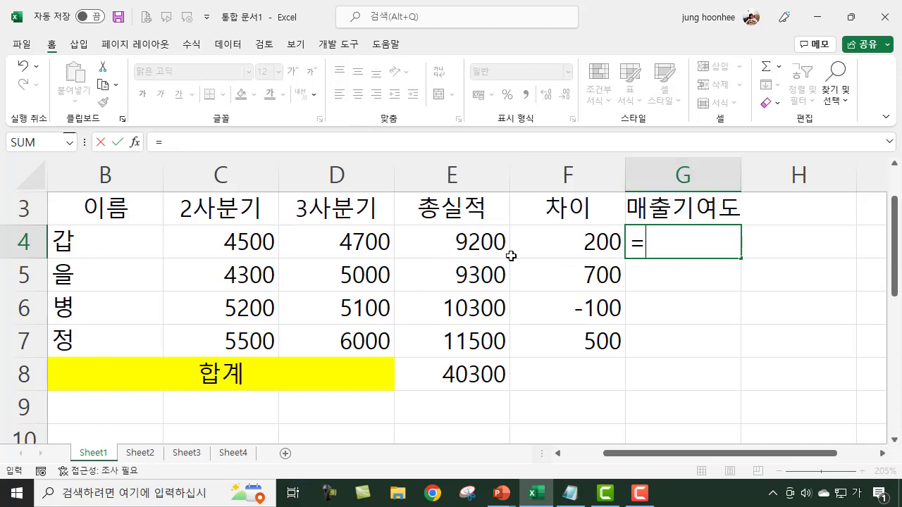
pyautogui.click(476, 242)
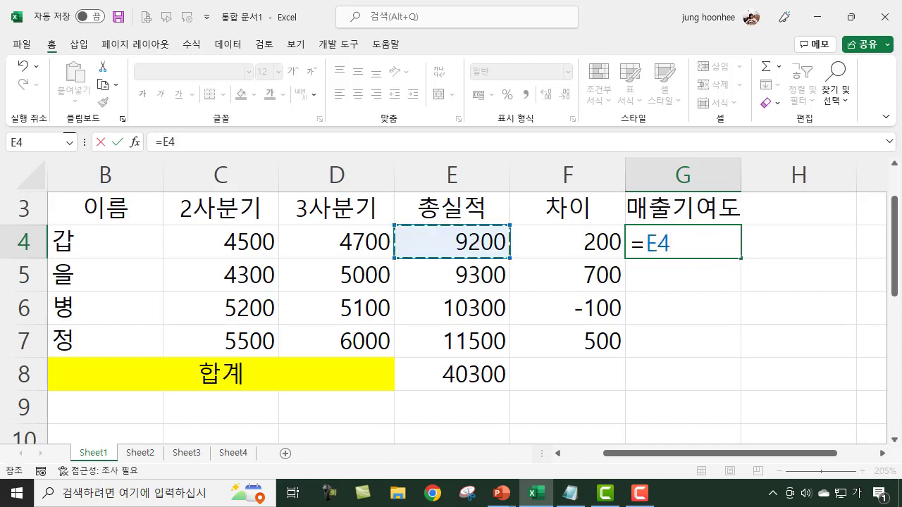
pyautogui.write('/')
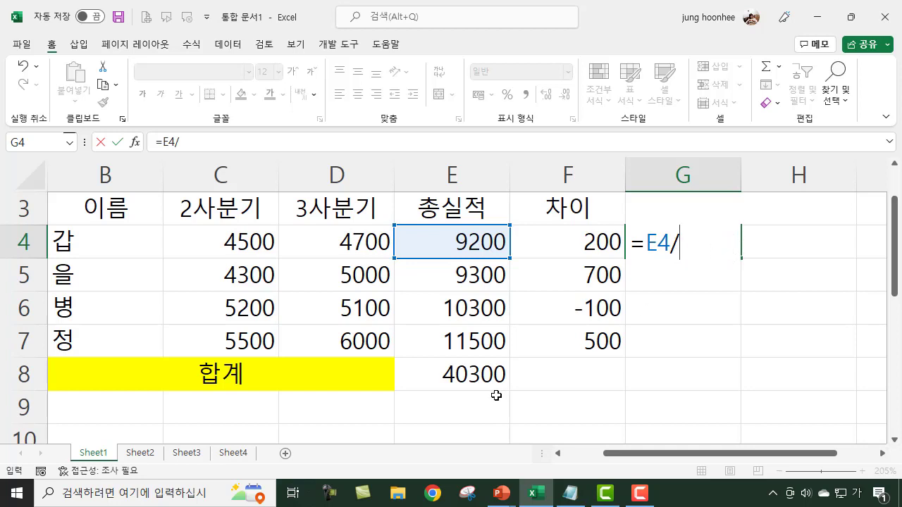
pyautogui.click(461, 374)
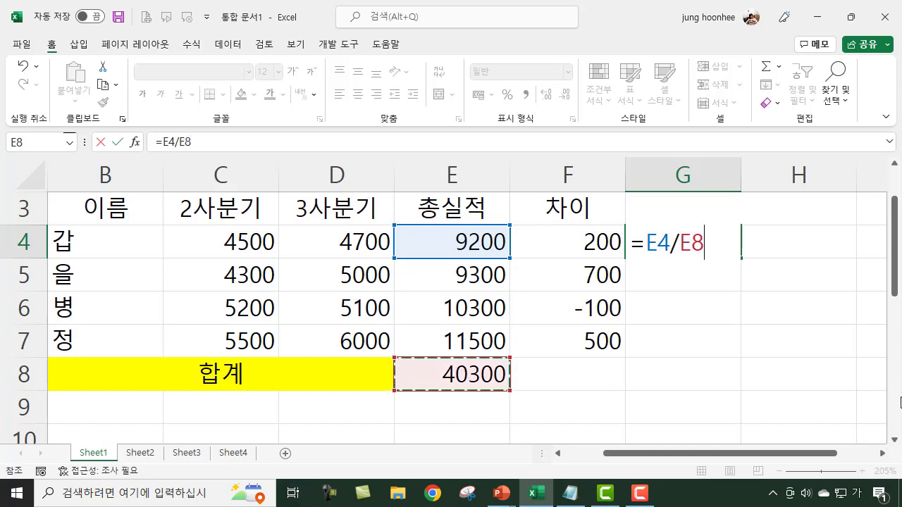
pyautogui.press('Return')
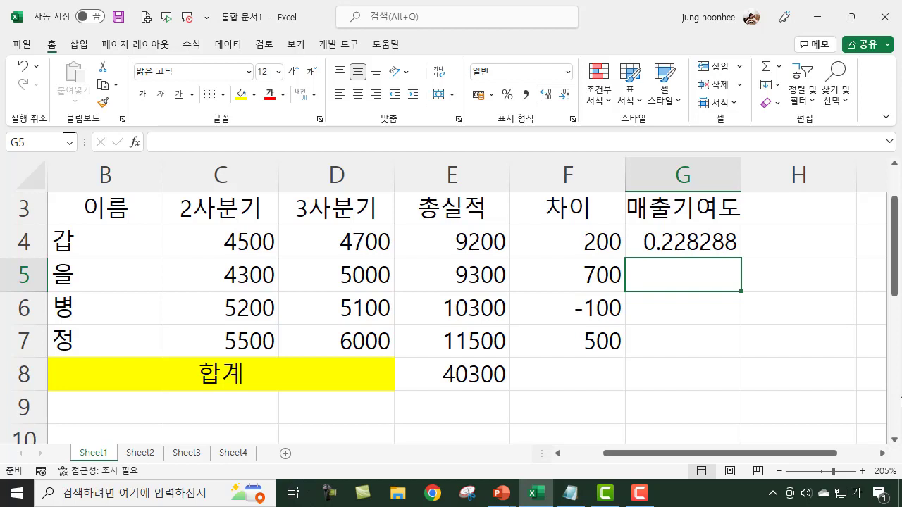
pyautogui.click(675, 242)
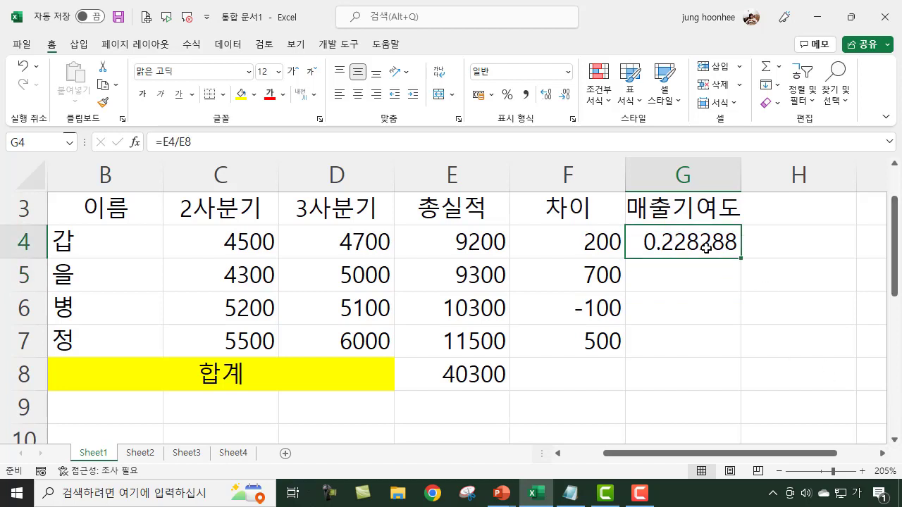
pyautogui.click(506, 98)
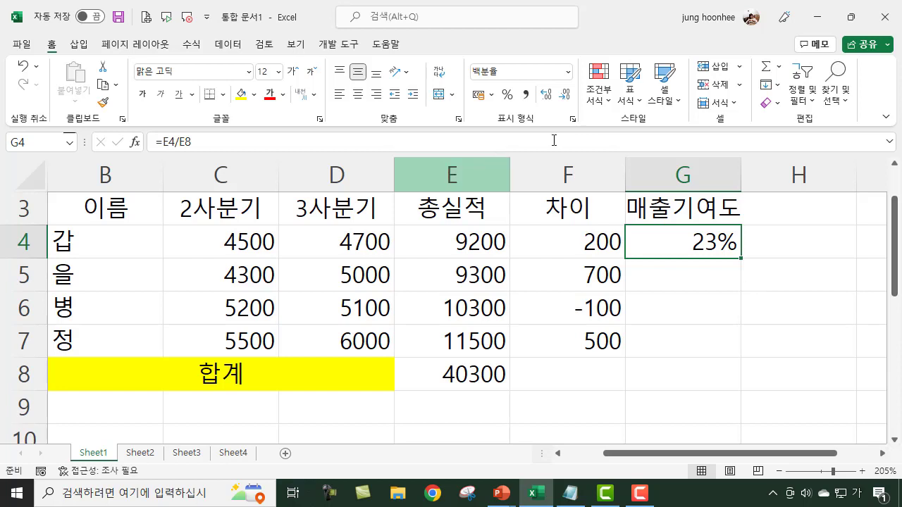
pyautogui.click(70, 276)
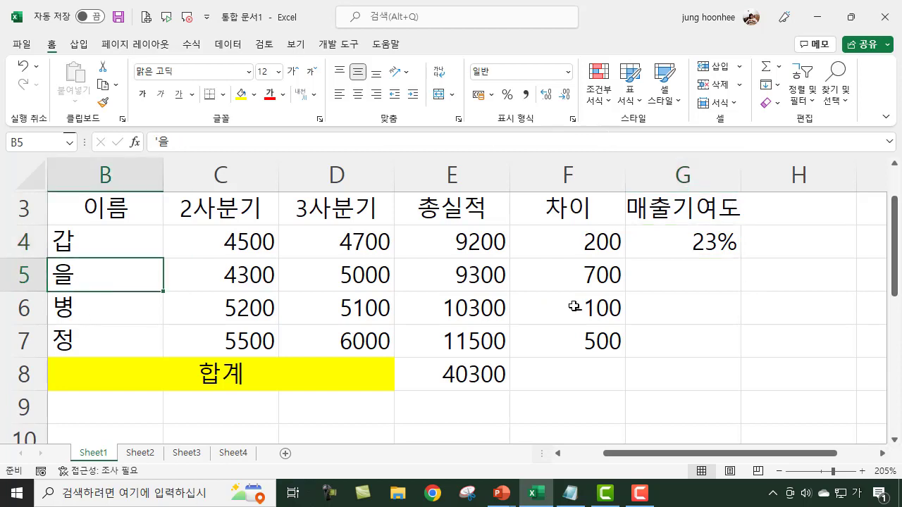
pyautogui.click(682, 275)
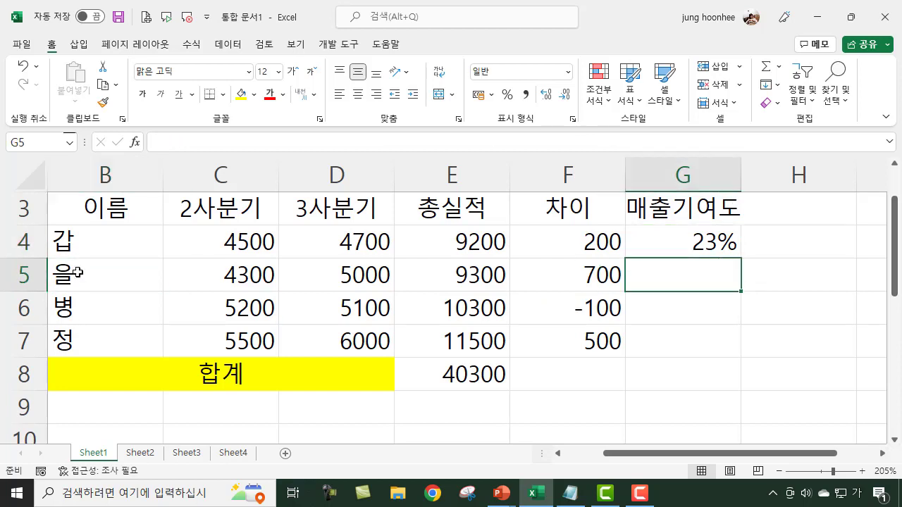
pyautogui.click(78, 275)
pyautogui.click(680, 274)
pyautogui.write('=')
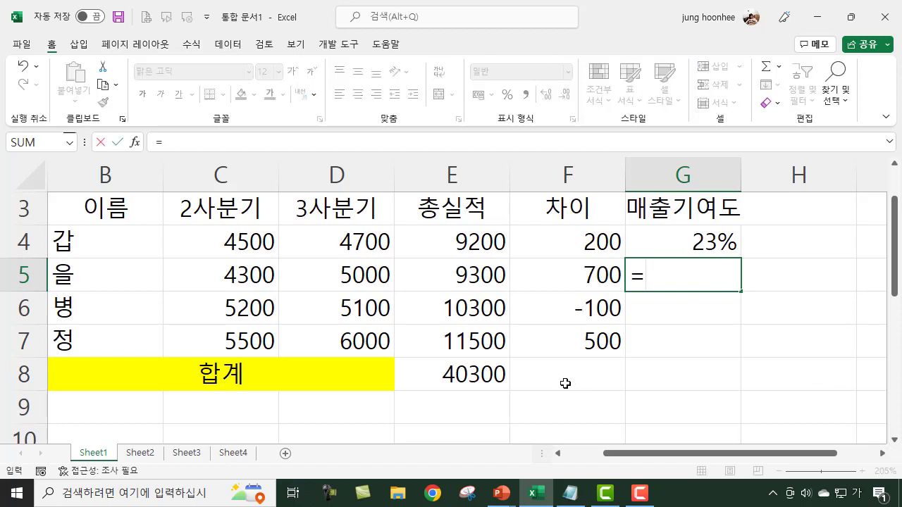
pyautogui.click(477, 276)
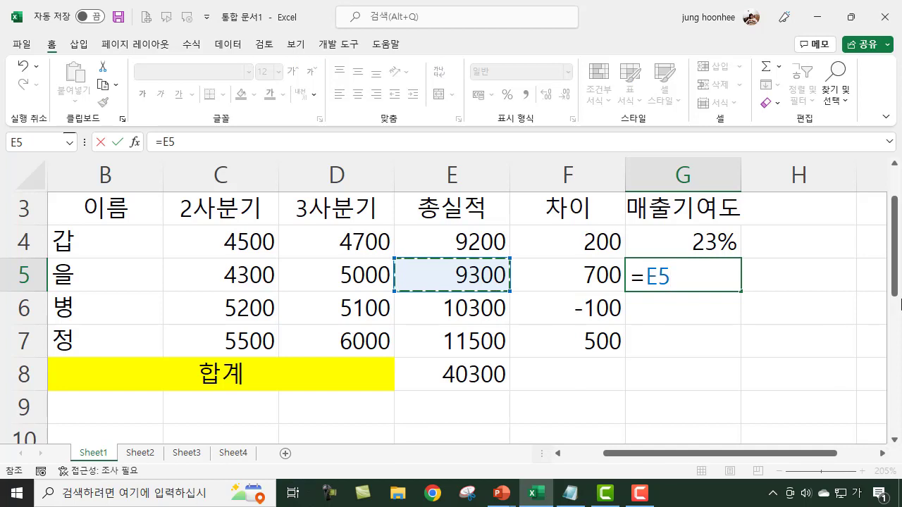
pyautogui.write('/')
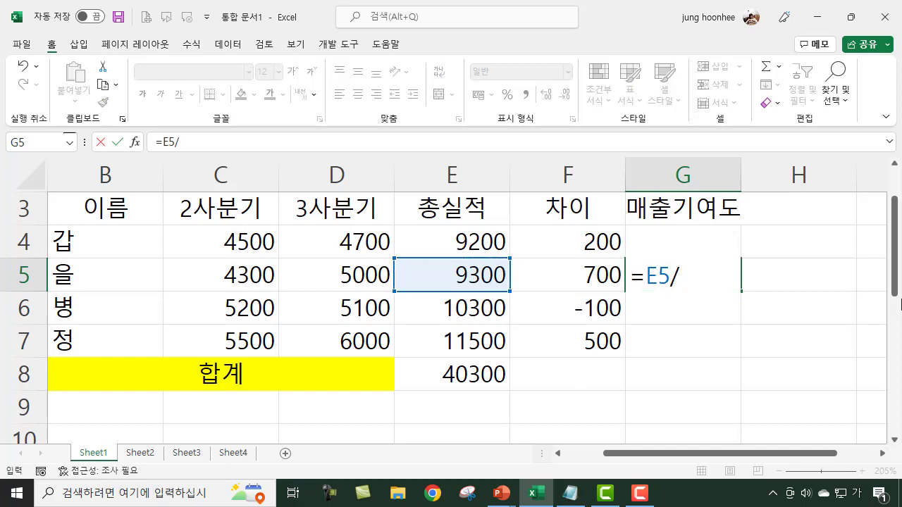
pyautogui.click(489, 374)
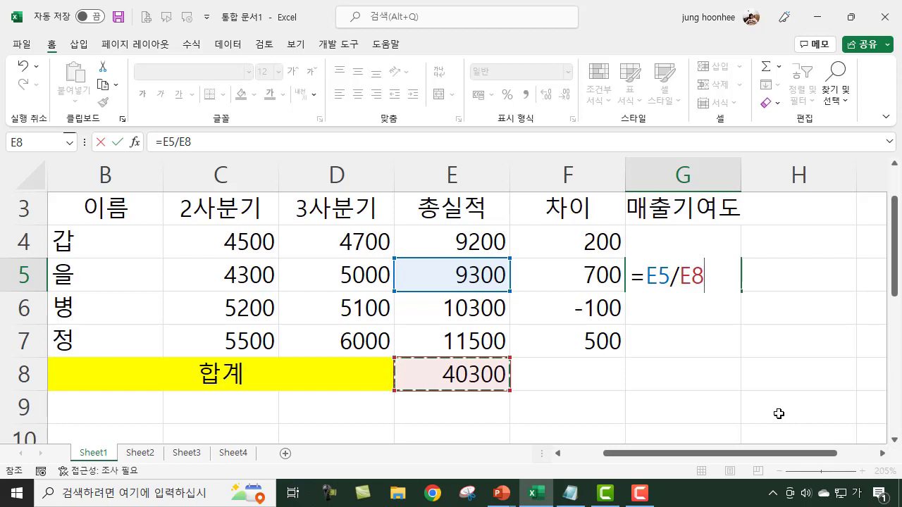
pyautogui.press('BackSpace')
pyautogui.press('BackSpace')
pyautogui.press('BackSpace')
pyautogui.press('BackSpace')
pyautogui.press('BackSpace')
pyautogui.press('BackSpace')
pyautogui.click(756, 329)
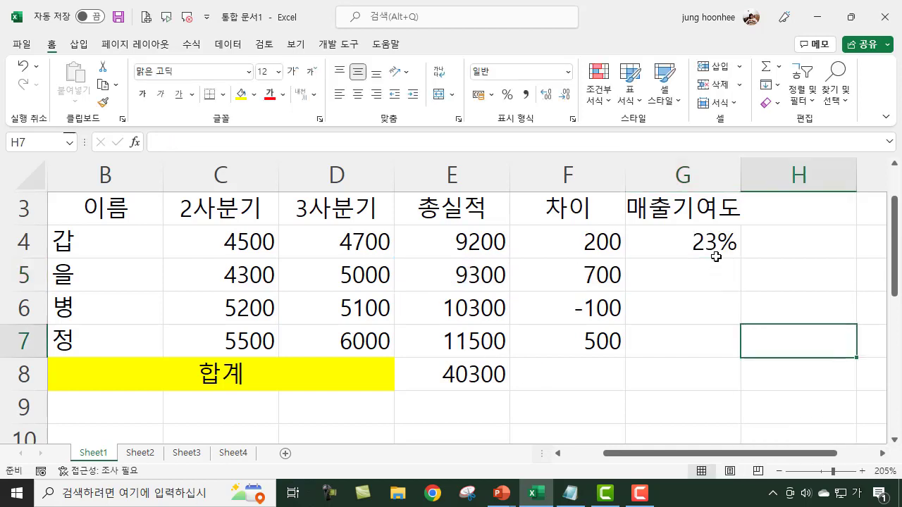
# - Delete the 매출기여도 formula from G4 and check the total formula in E8
pyautogui.click(712, 247)
pyautogui.press('Delete')
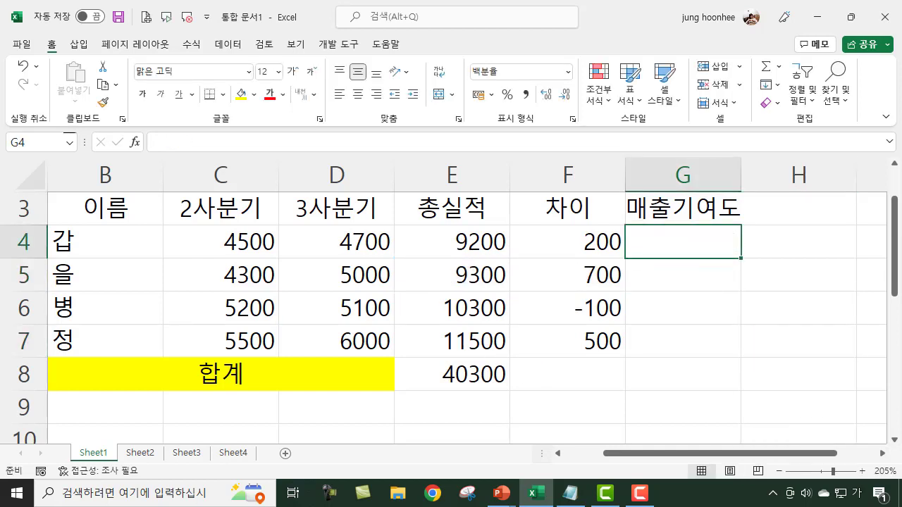
pyautogui.click(795, 385)
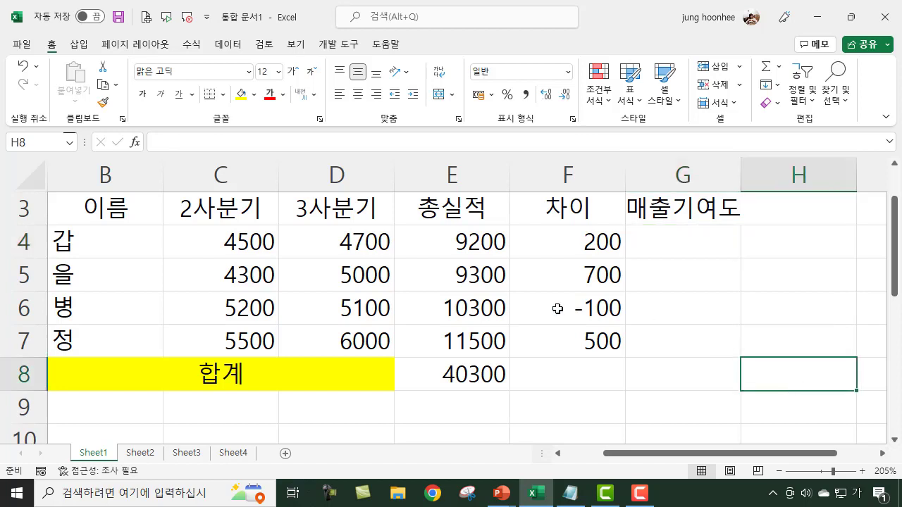
pyautogui.click(468, 376)
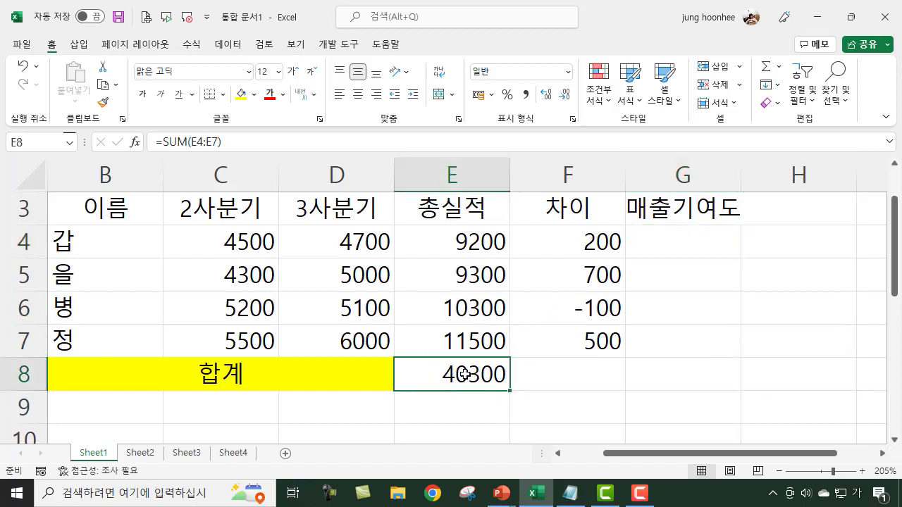
pyautogui.click(680, 239)
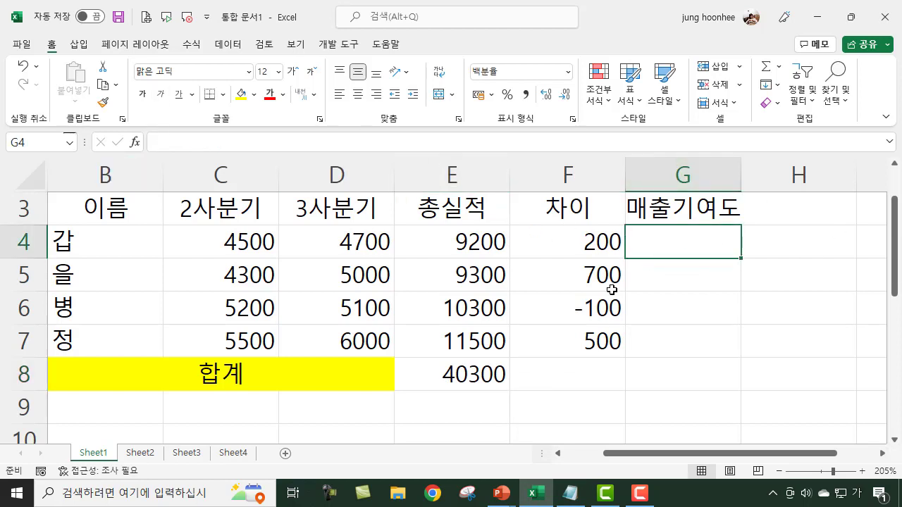
# - Compare the 총실적 figures in E4, E5 and E6 with the grand total in E8 for the 매출기여도 calculation
pyautogui.click(462, 243)
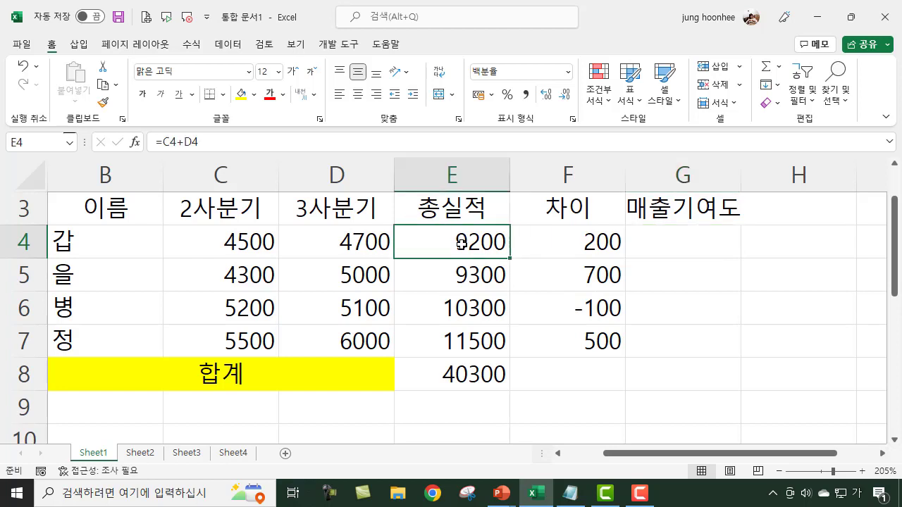
pyautogui.click(470, 374)
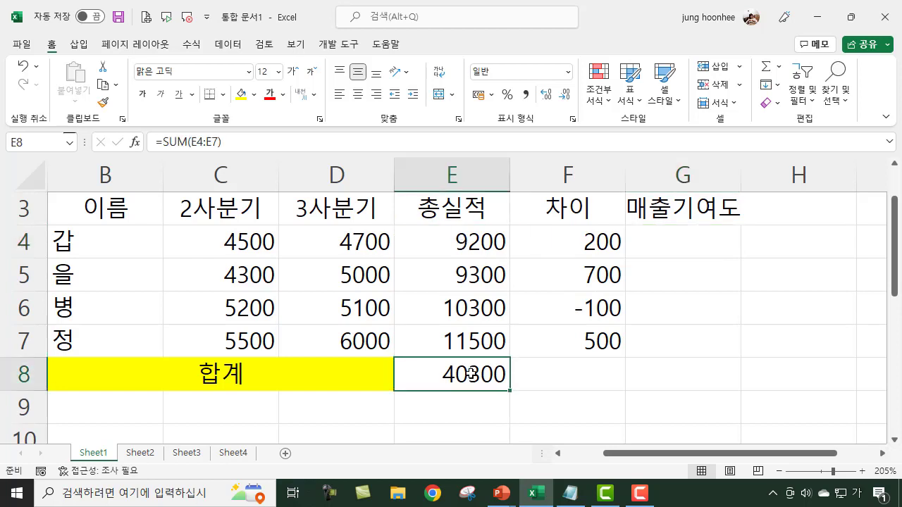
pyautogui.click(654, 270)
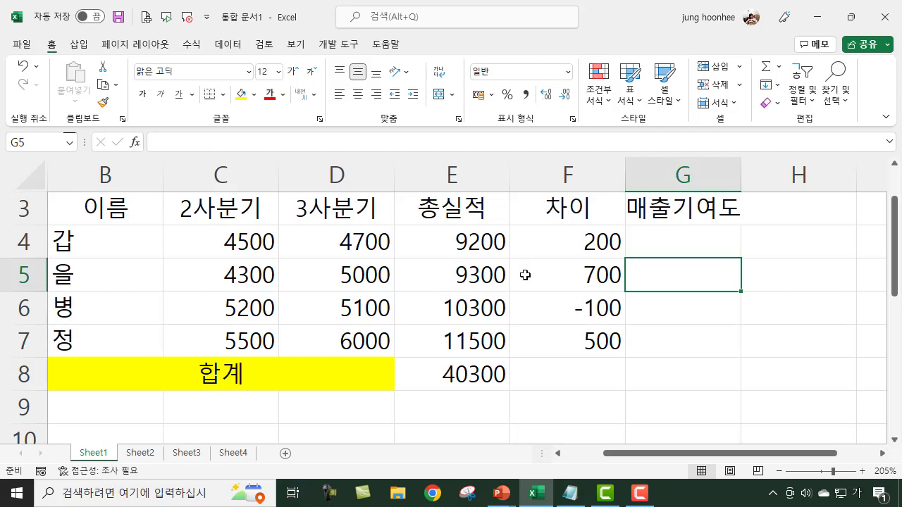
pyautogui.click(476, 278)
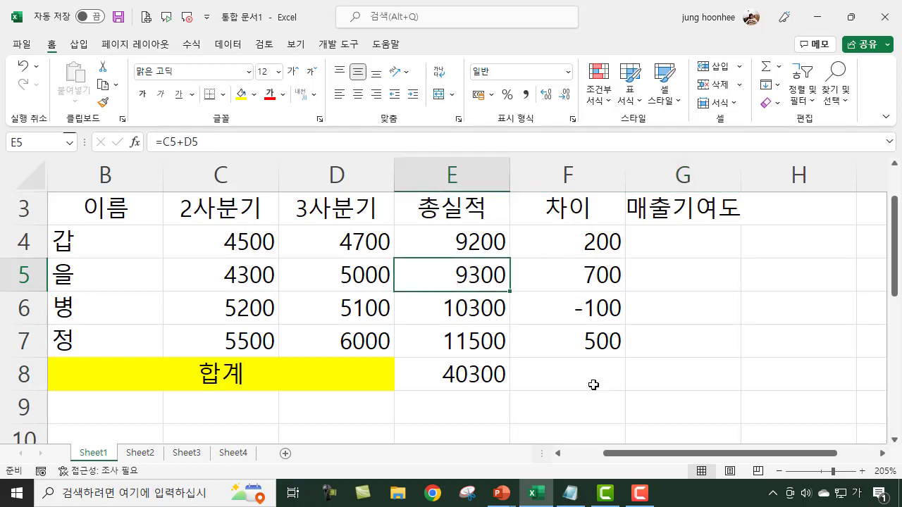
pyautogui.click(469, 376)
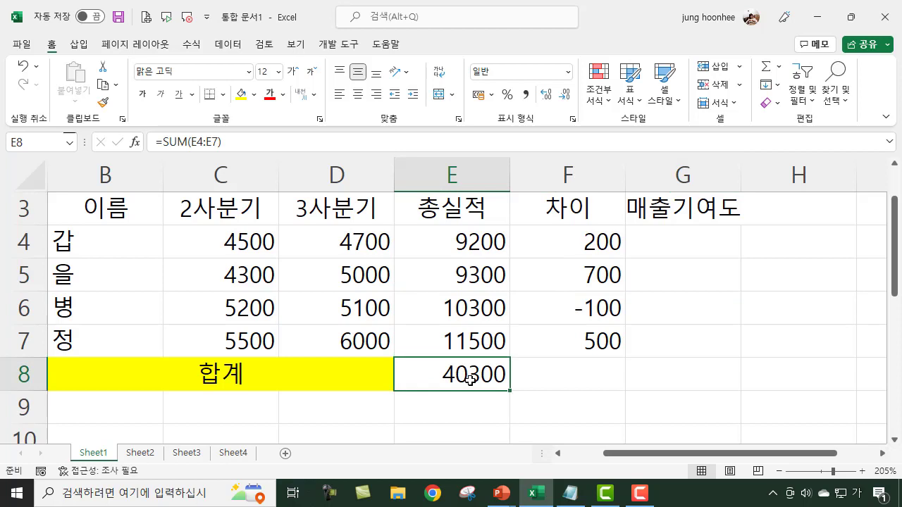
pyautogui.click(690, 314)
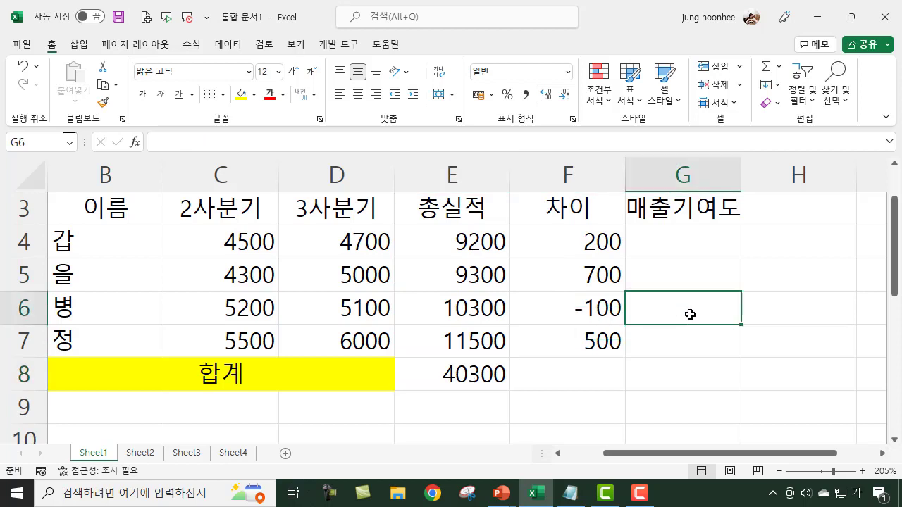
pyautogui.click(484, 310)
pyautogui.click(480, 378)
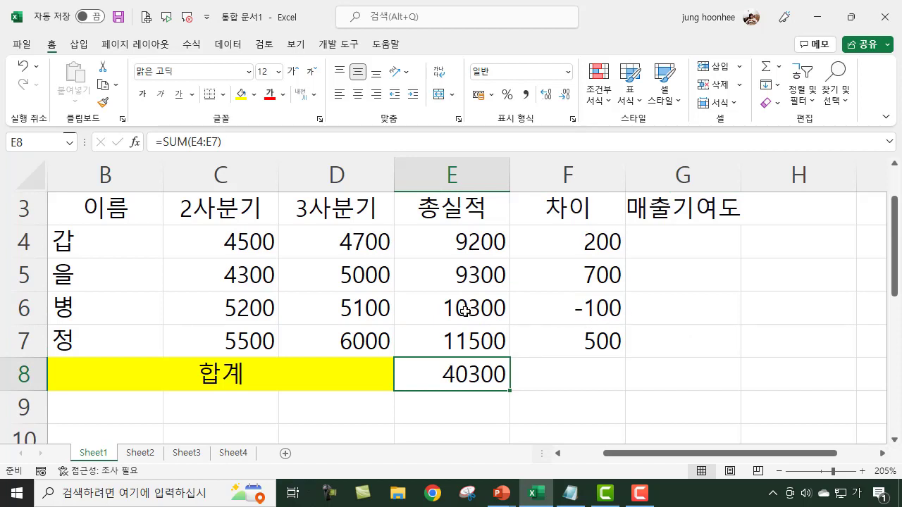
pyautogui.click(457, 240)
pyautogui.click(468, 277)
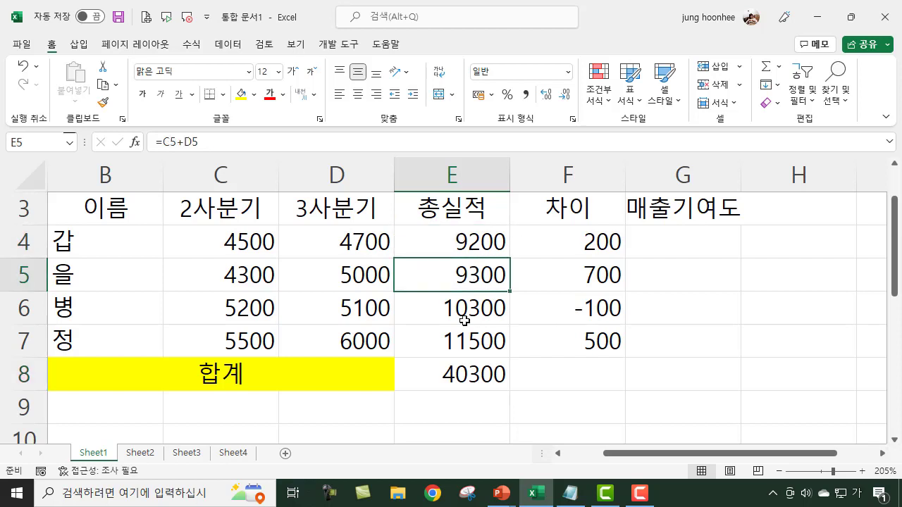
pyautogui.click(469, 311)
pyautogui.click(475, 376)
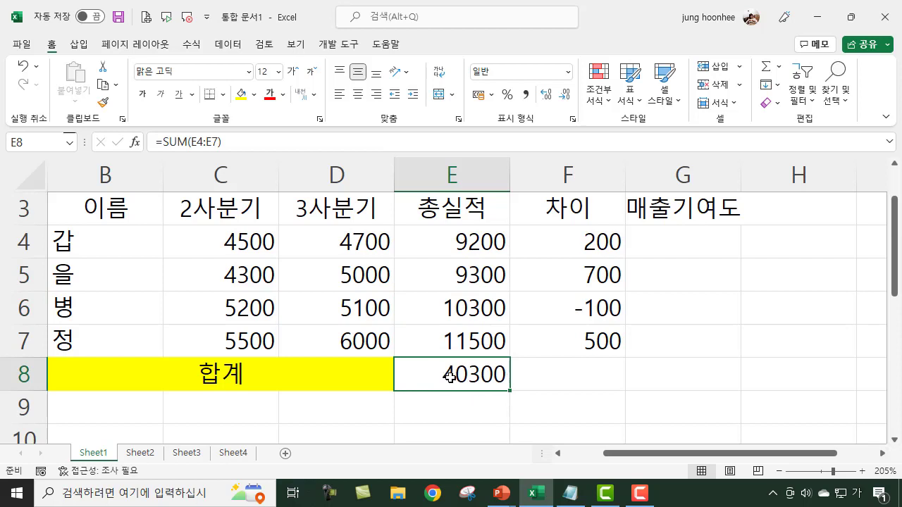
# - Calculate 갑's 매출기여도 in G4 with the formula =E4/$E$8, using an absolute reference to the grand total
pyautogui.click(673, 243)
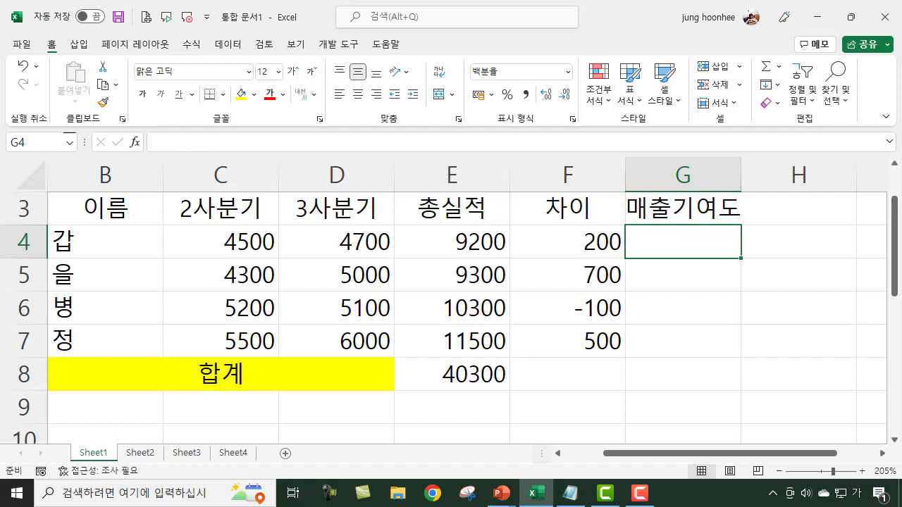
pyautogui.write('=')
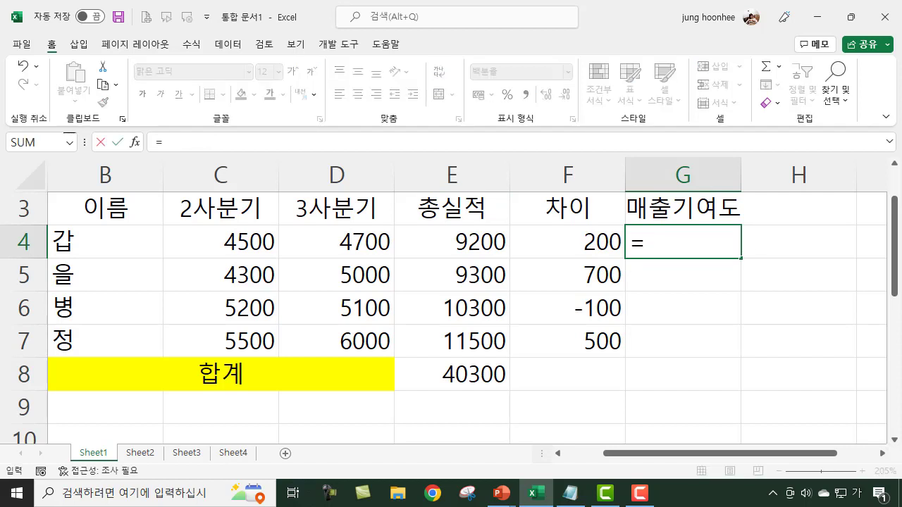
pyautogui.click(459, 238)
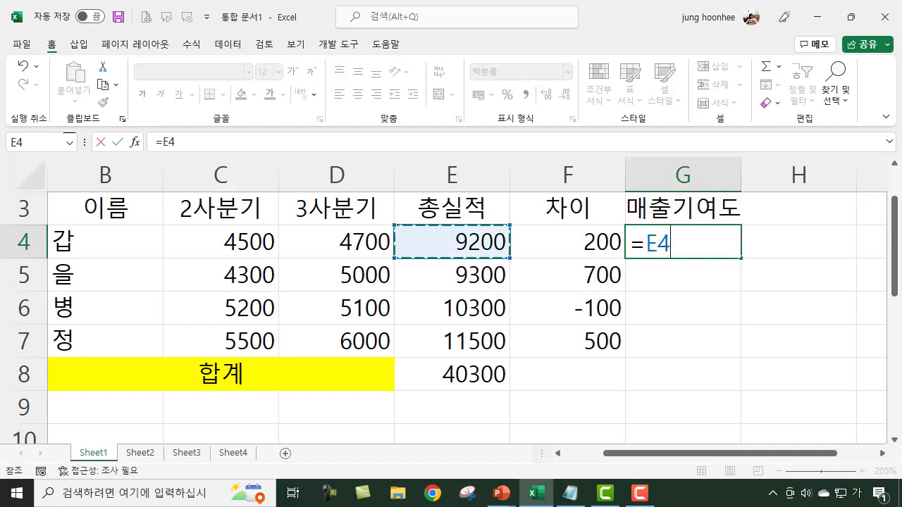
pyautogui.write('/')
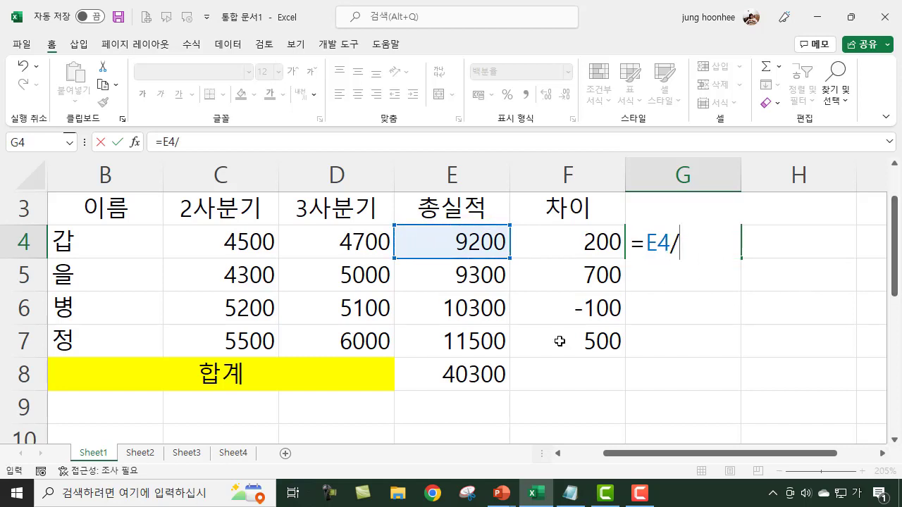
pyautogui.click(459, 378)
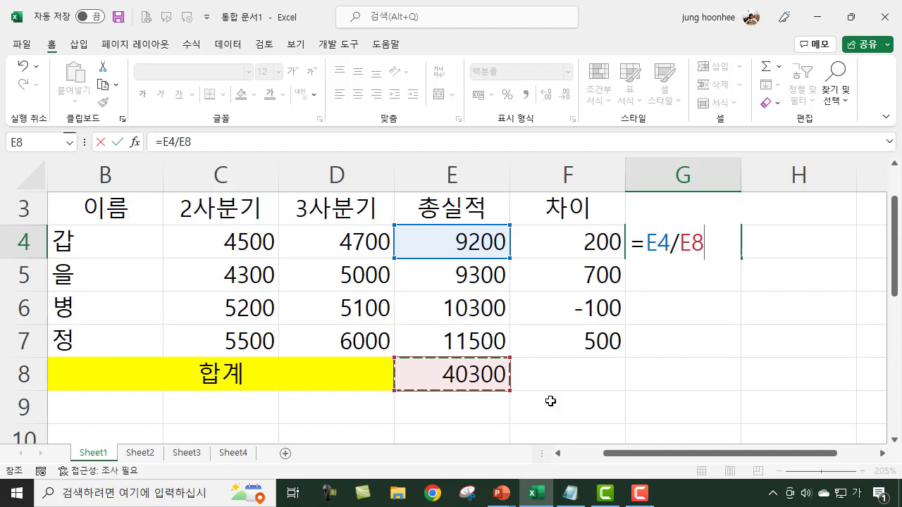
pyautogui.press('F4')
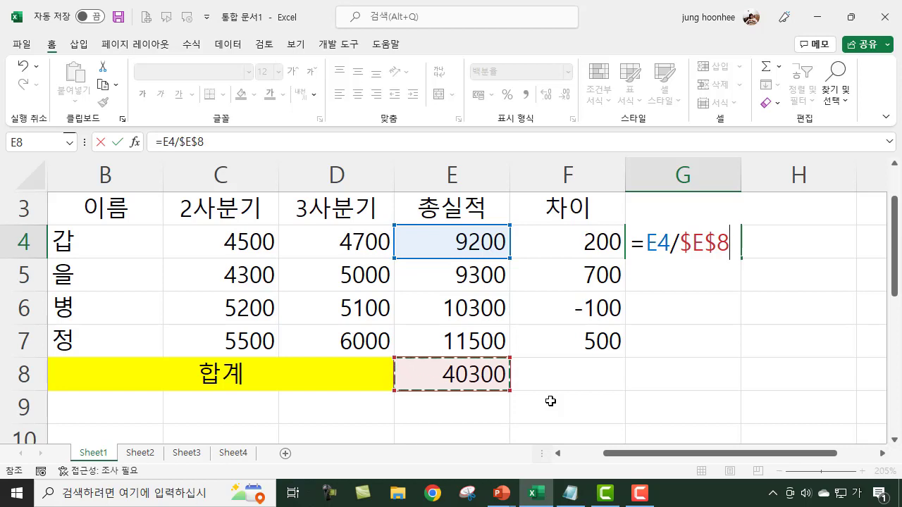
pyautogui.press('Return')
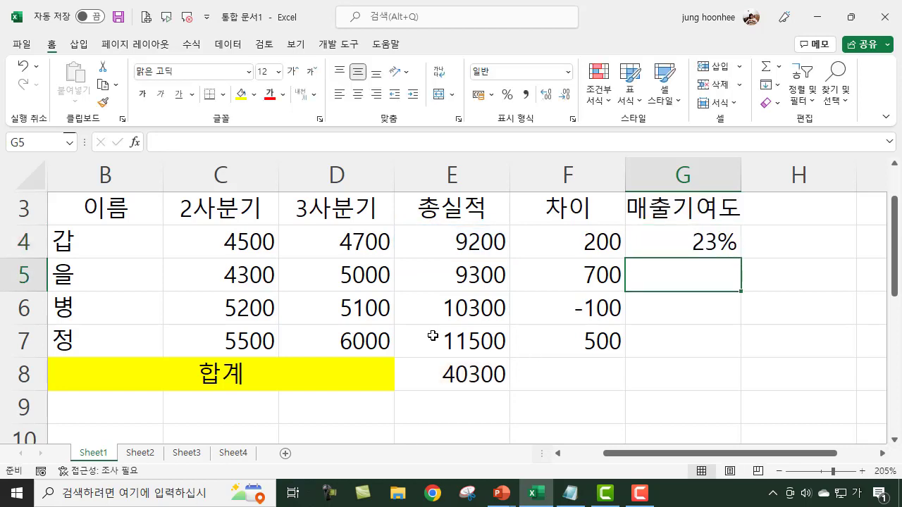
# - Fill the 매출기여도 formula from G4 down to G7 for the remaining people
pyautogui.click(680, 237)
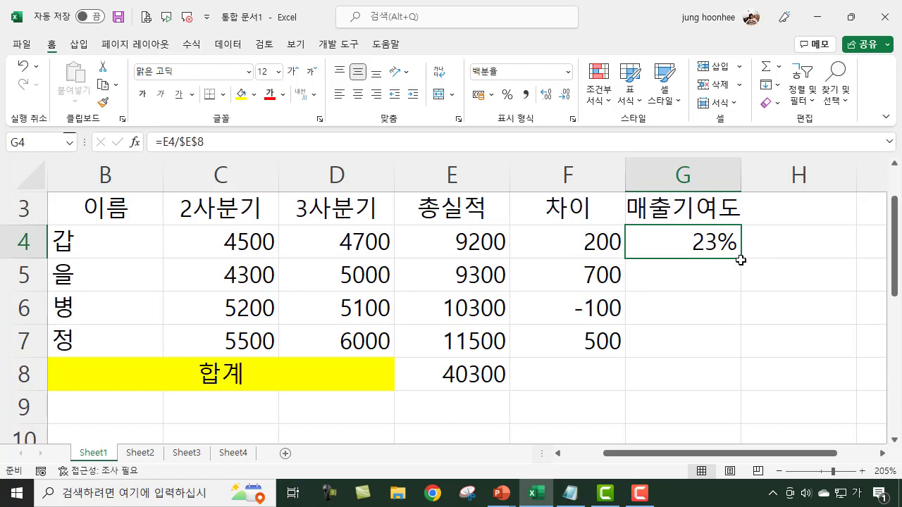
pyautogui.doubleClick(741, 259)
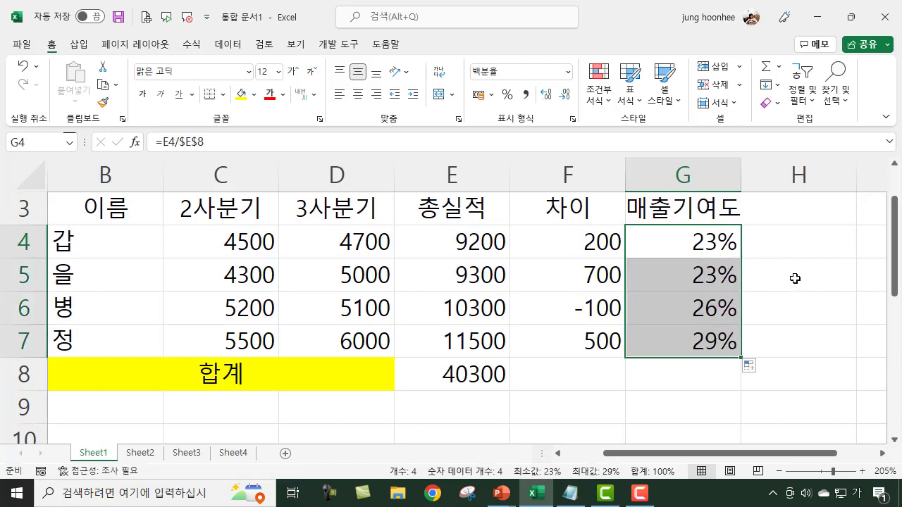
pyautogui.click(796, 277)
# - Check the copied 매출기여도 formulas in G4 through G7 and their references to the grand total
pyautogui.click(705, 239)
pyautogui.click(697, 272)
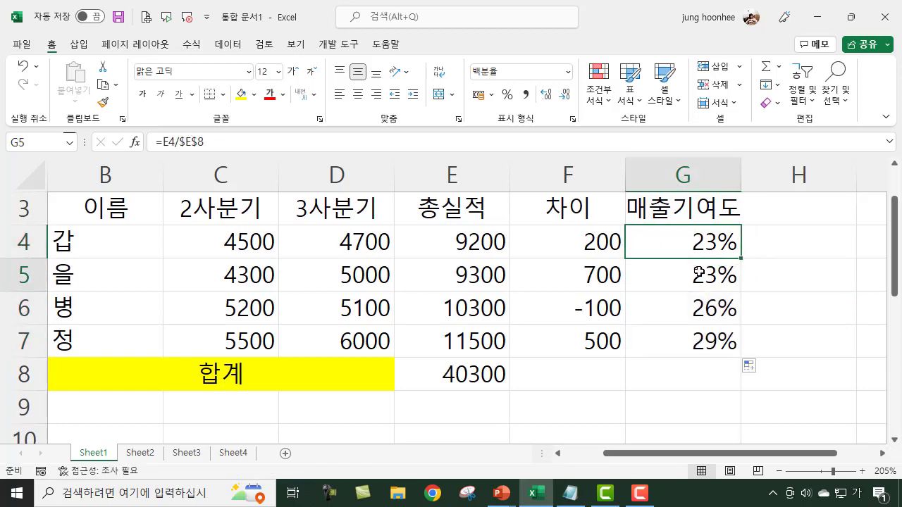
pyautogui.click(696, 307)
pyautogui.click(697, 345)
pyautogui.click(823, 320)
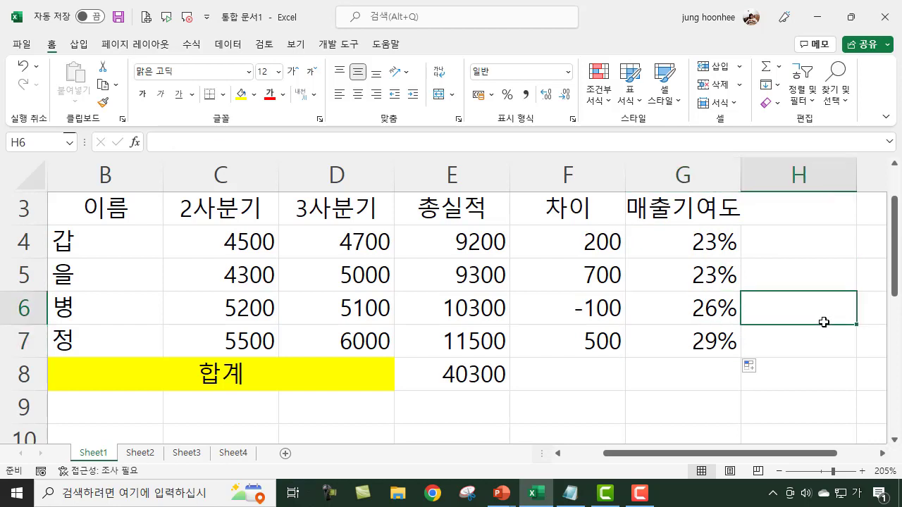
pyautogui.click(717, 240)
pyautogui.click(696, 275)
pyautogui.click(703, 308)
pyautogui.click(703, 342)
pyautogui.click(705, 245)
pyautogui.click(701, 289)
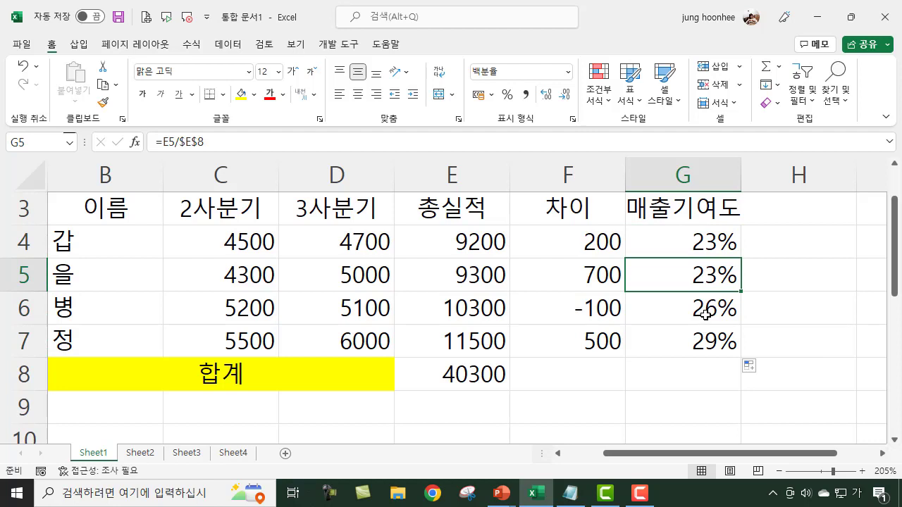
pyautogui.click(702, 314)
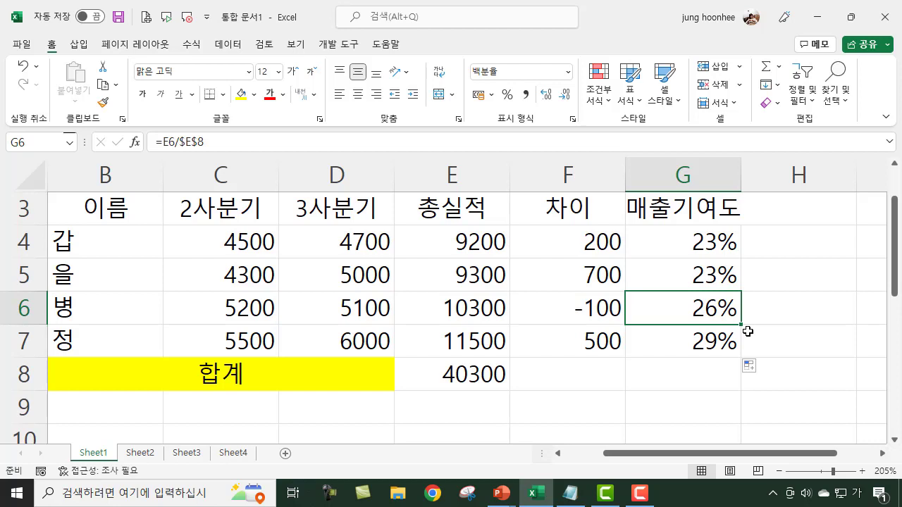
pyautogui.click(713, 239)
pyautogui.click(701, 274)
pyautogui.click(698, 308)
pyautogui.click(705, 341)
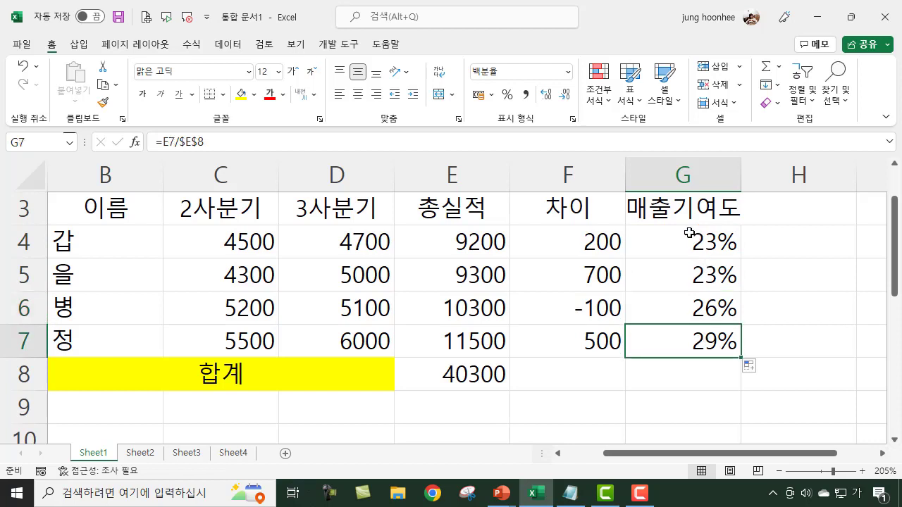
# - Format the 매출기여도 percentages in G4:G7 to show one decimal place, after trying two
pyautogui.moveTo(689, 238); pyautogui.dragTo(682, 335)
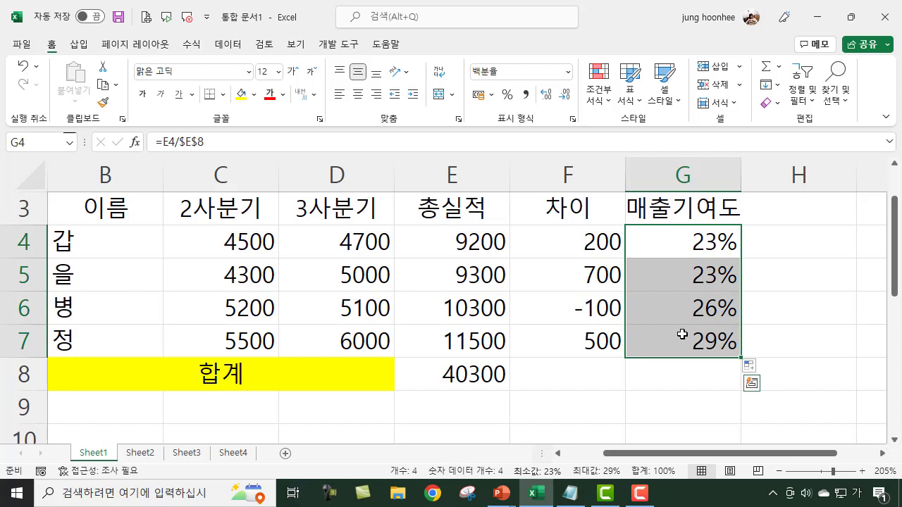
pyautogui.click(547, 96)
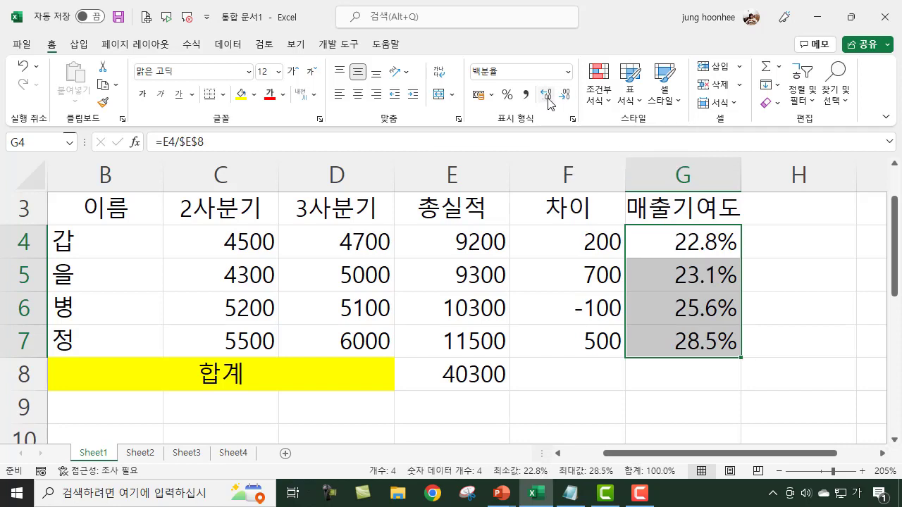
pyautogui.click(546, 95)
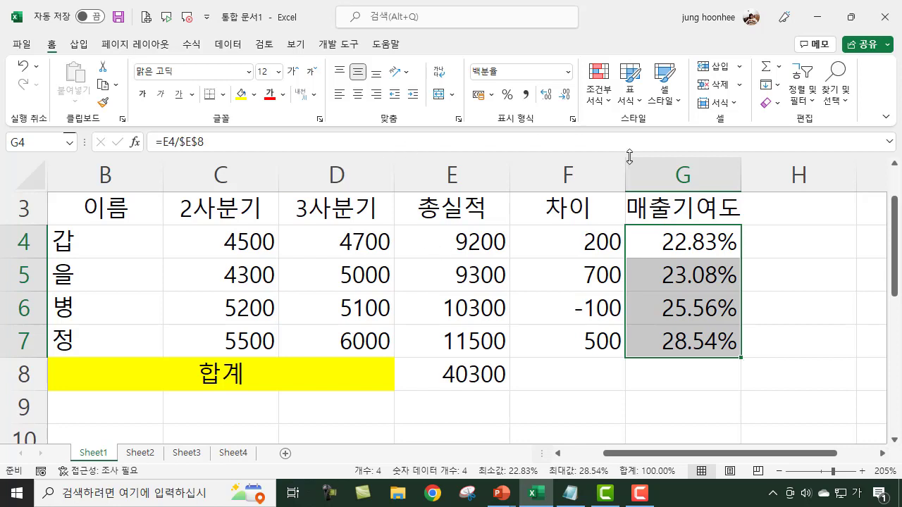
pyautogui.click(565, 98)
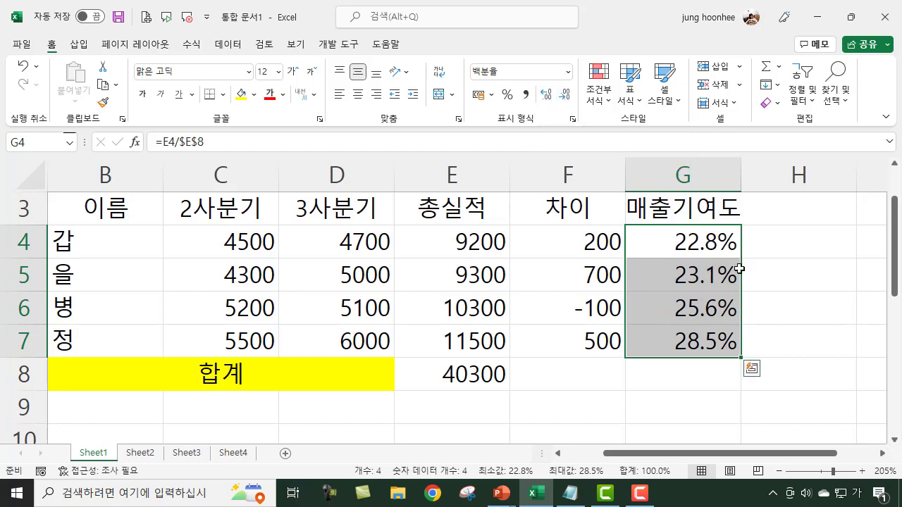
pyautogui.click(866, 328)
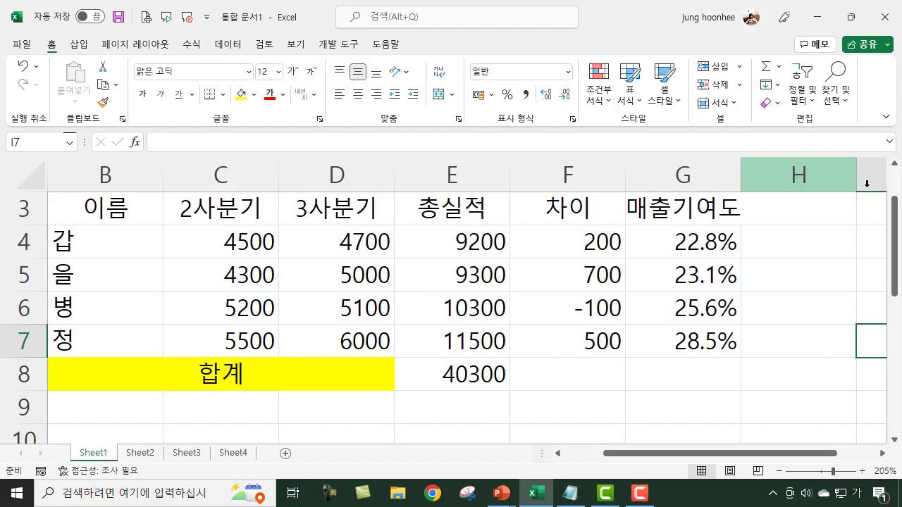
# - Add the column heading 달성여부 in H3, next to 매출기여도
pyautogui.click(623, 413)
pyautogui.click(750, 403)
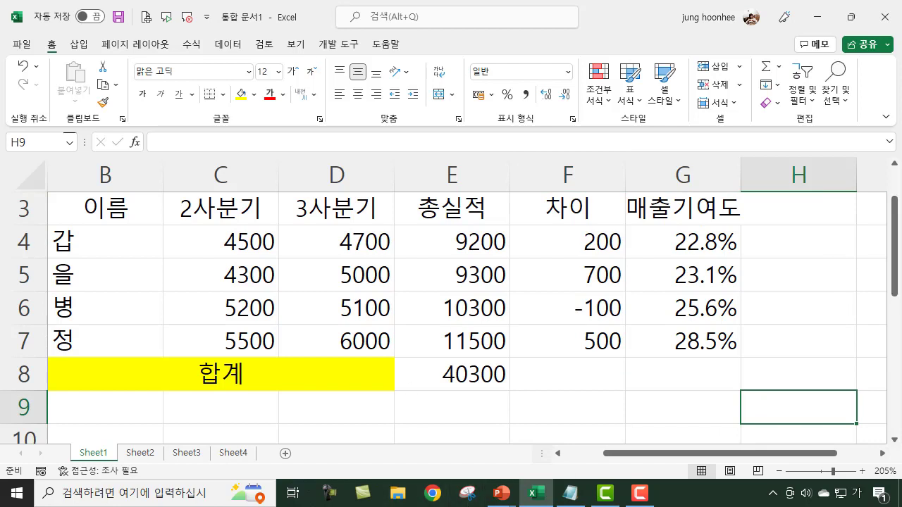
pyautogui.click(796, 209)
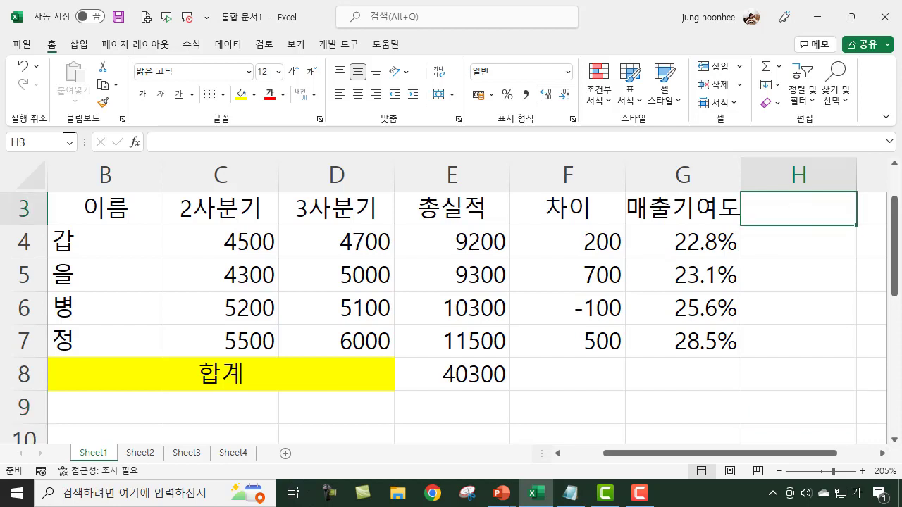
pyautogui.write('달')
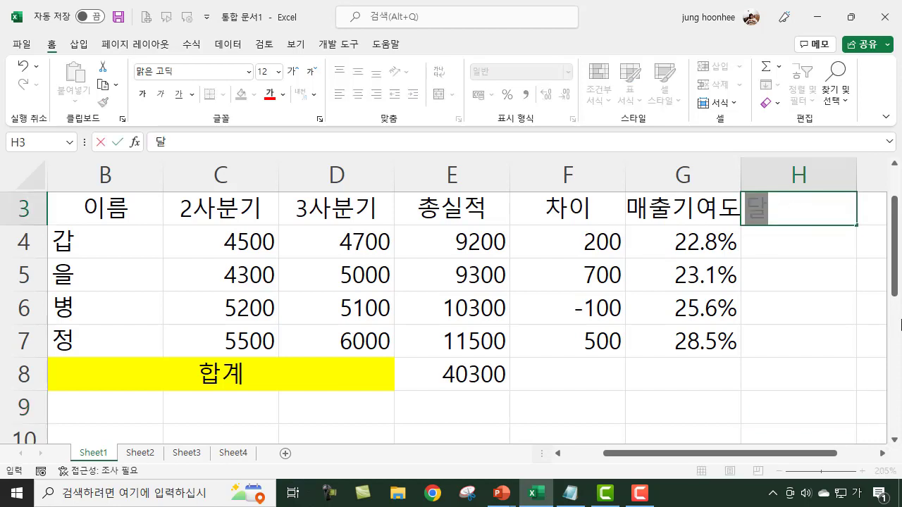
pyautogui.write('성여부')
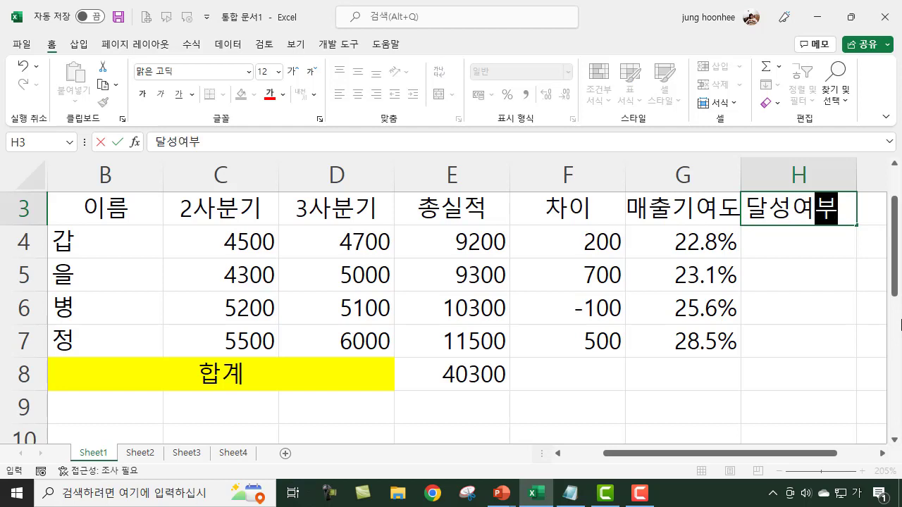
pyautogui.press('Return')
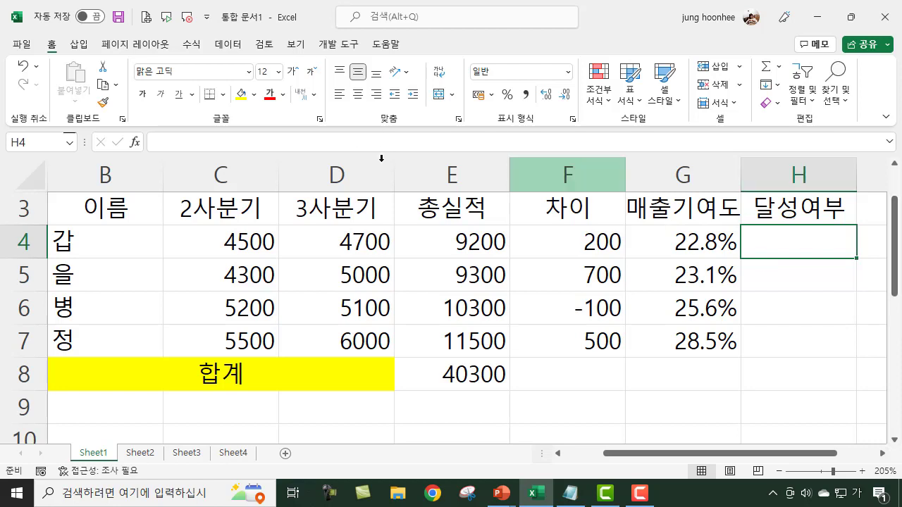
# - Go through the 총실적 figures in E4 through E7 as the basis for 달성여부
pyautogui.click(483, 239)
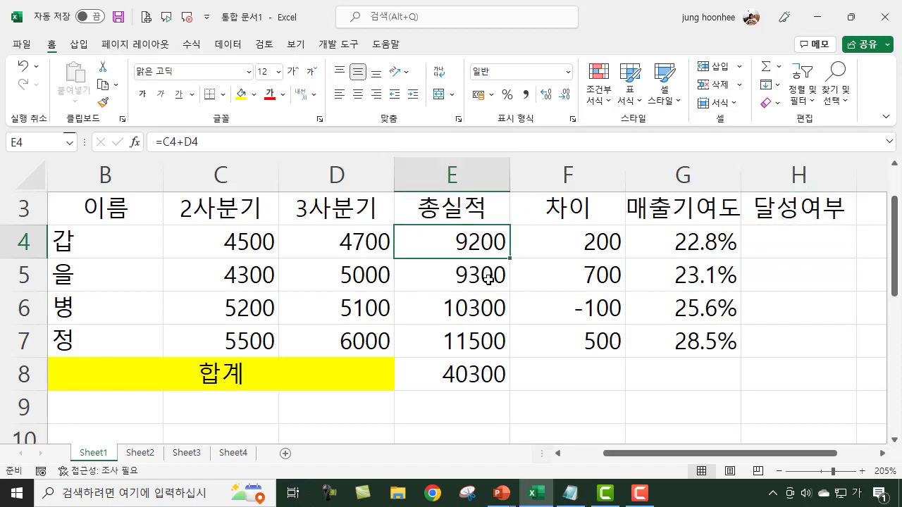
pyautogui.click(488, 277)
pyautogui.click(477, 313)
pyautogui.click(475, 340)
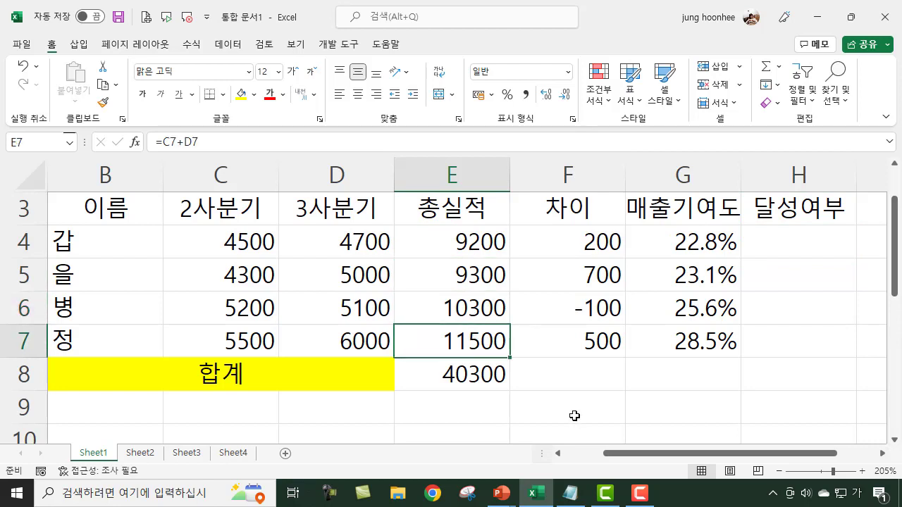
pyautogui.click(573, 409)
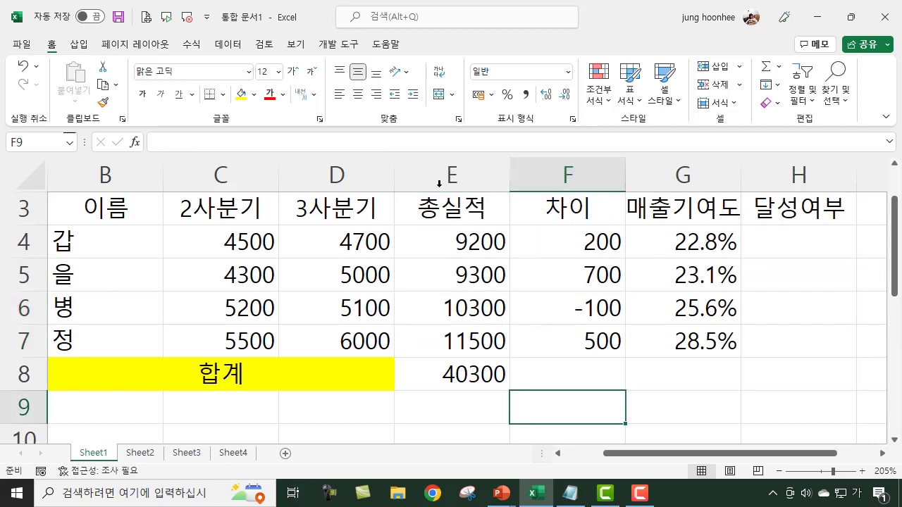
pyautogui.click(105, 251)
pyautogui.click(94, 280)
pyautogui.click(91, 321)
pyautogui.click(93, 348)
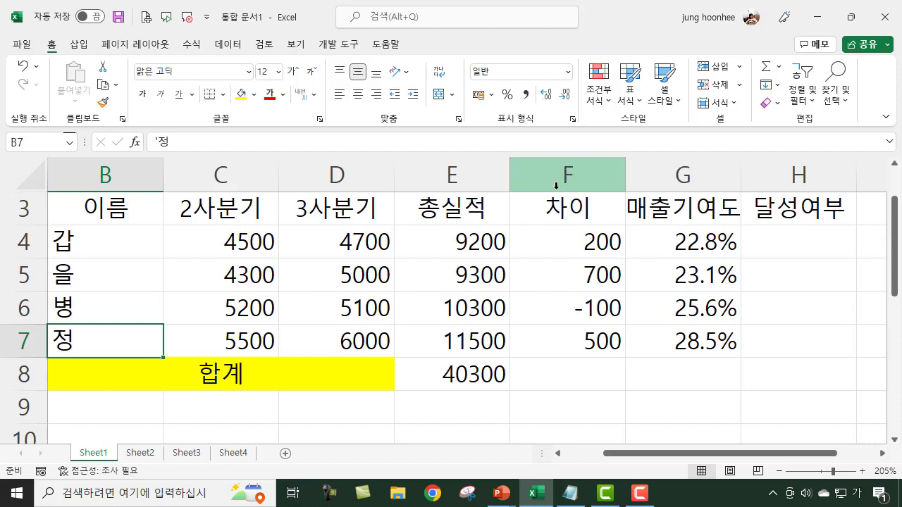
# - Insert a blank column between 총실적 and 차이
pyautogui.click(463, 207)
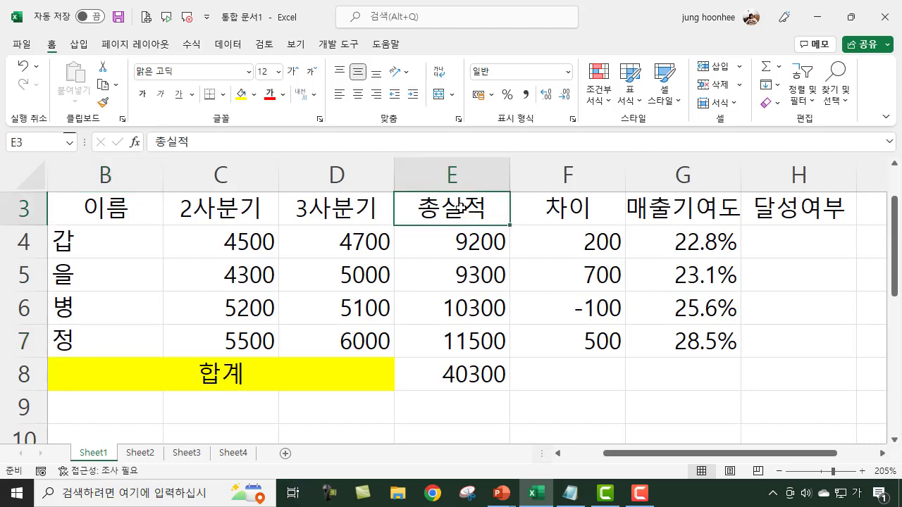
pyautogui.click(562, 219)
pyautogui.click(555, 175)
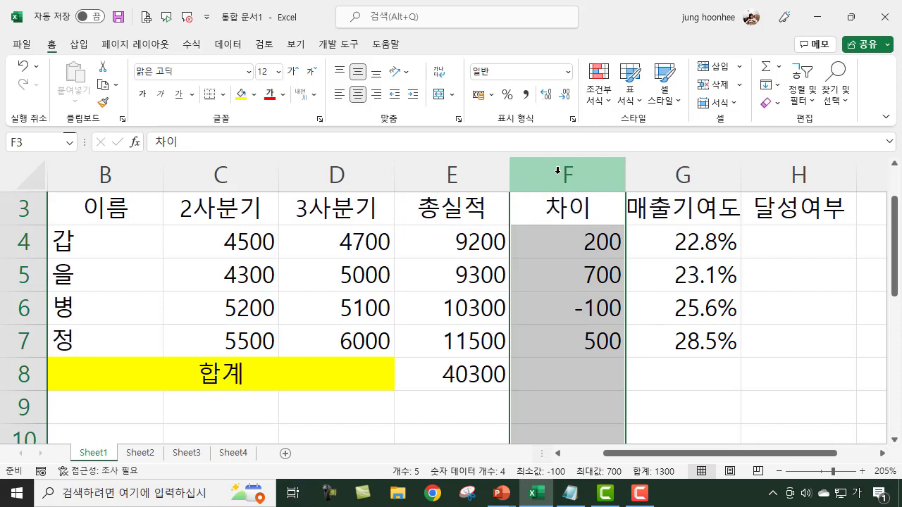
pyautogui.rightClick(557, 171)
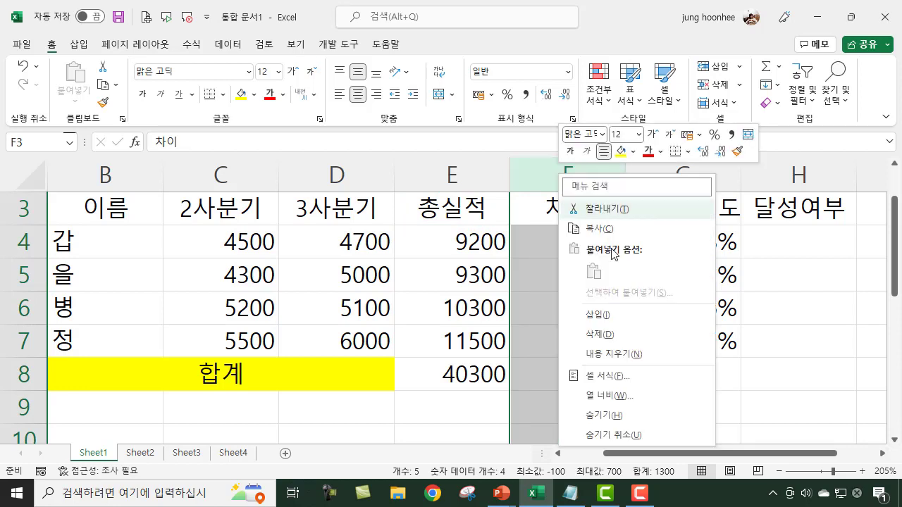
pyautogui.click(605, 315)
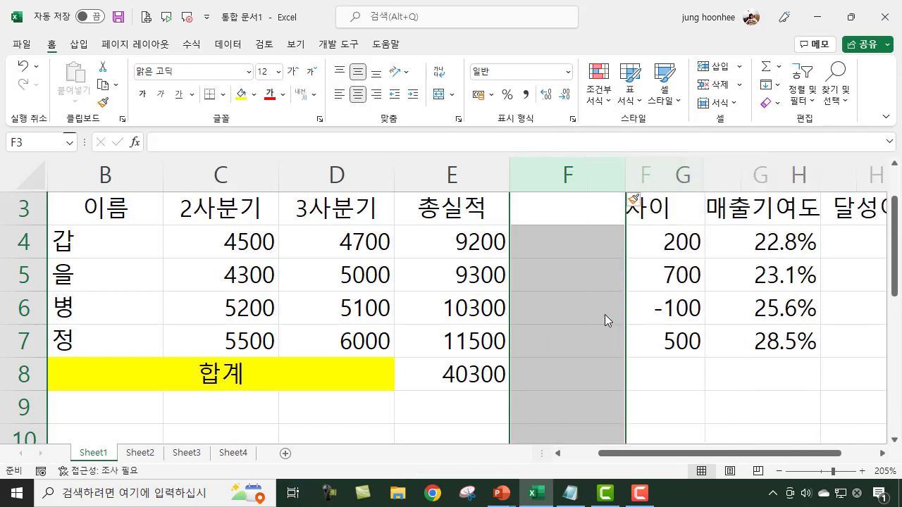
# - Add the column heading 목표액 in F3 of the inserted column
pyautogui.click(560, 211)
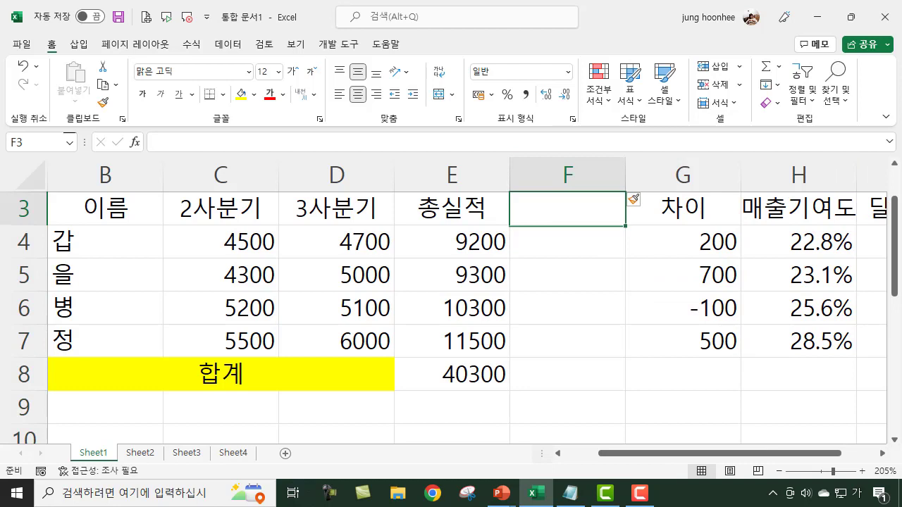
pyautogui.write('목표애')
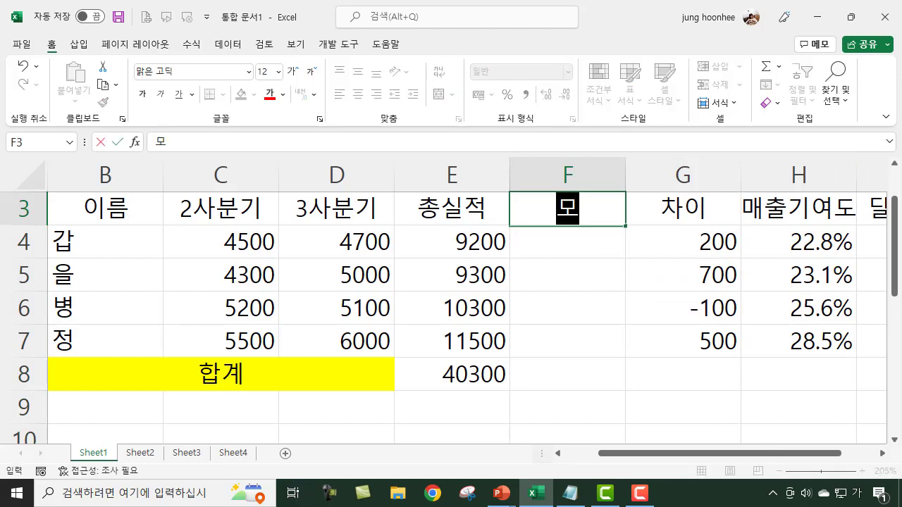
pyautogui.write('ㄱ')
pyautogui.press('Return')
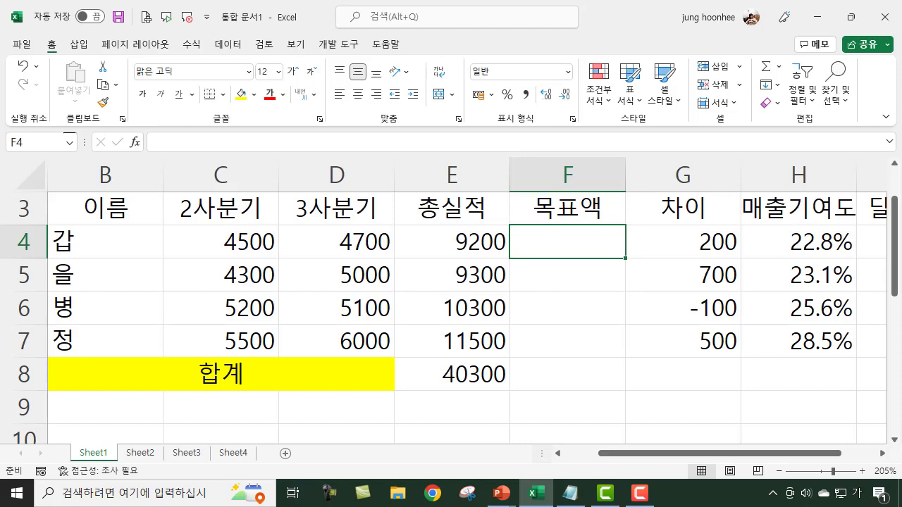
# - Enter the 목표액 values 8800, 9500, 11000 and 11300 in F4 through F7
pyautogui.write('8800')
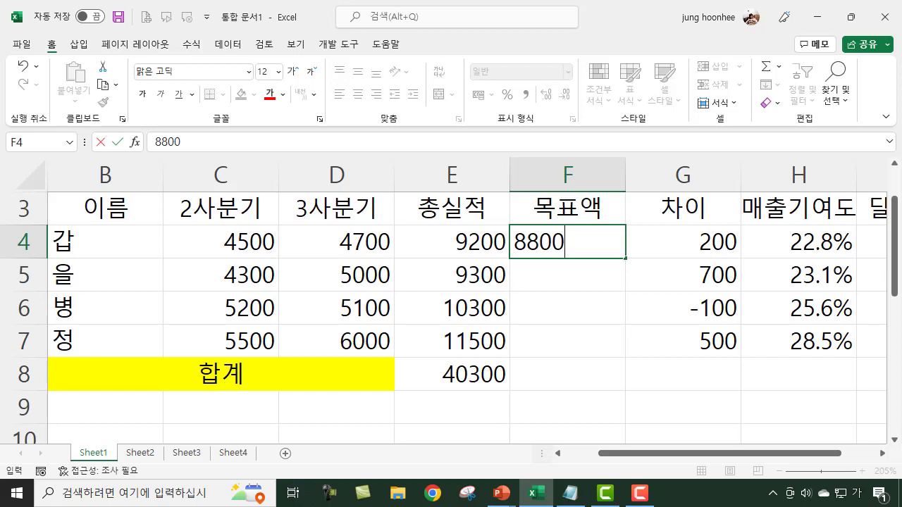
pyautogui.press('Return')
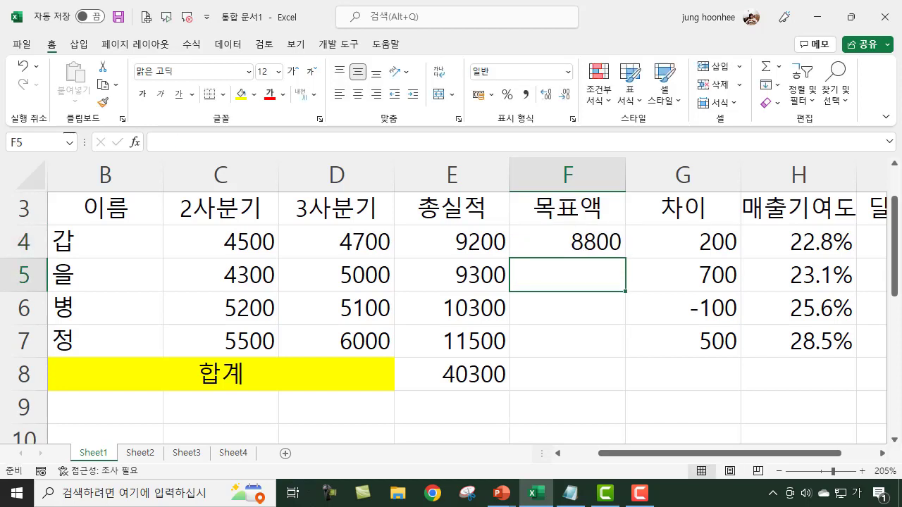
pyautogui.write('9500')
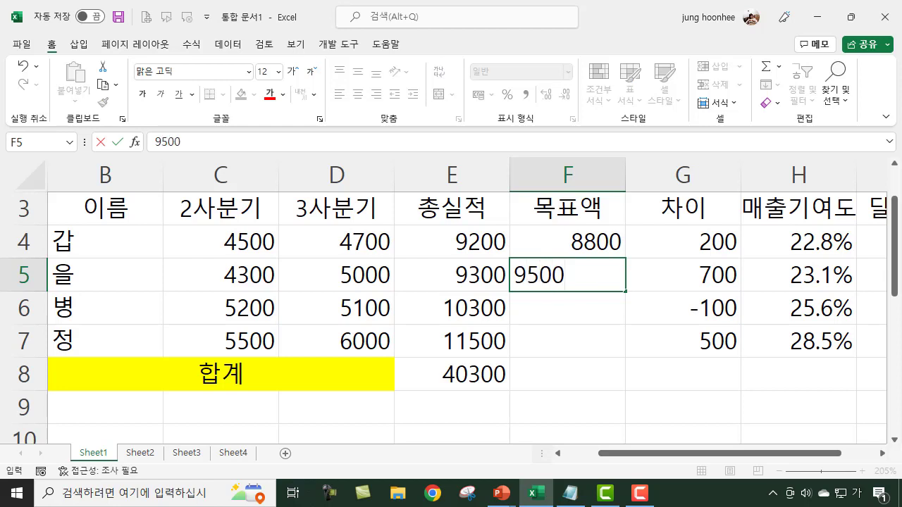
pyautogui.press('Return')
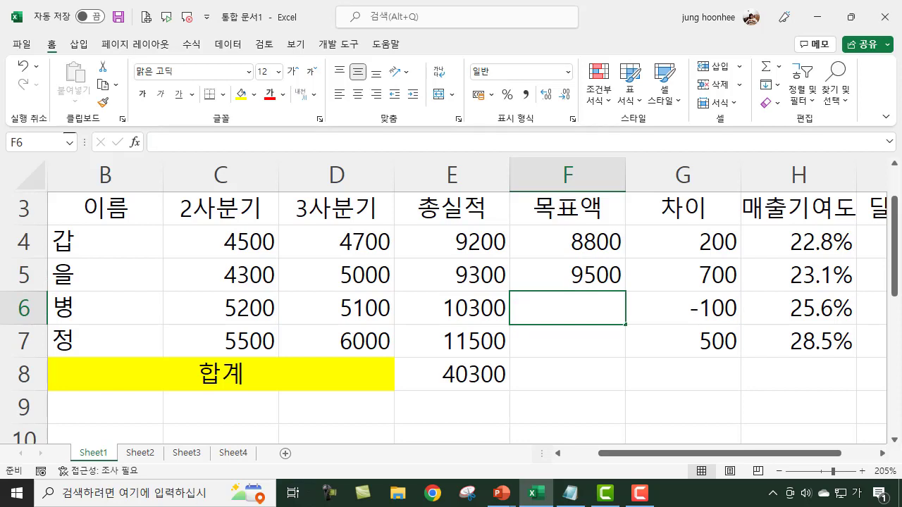
pyautogui.write('11000')
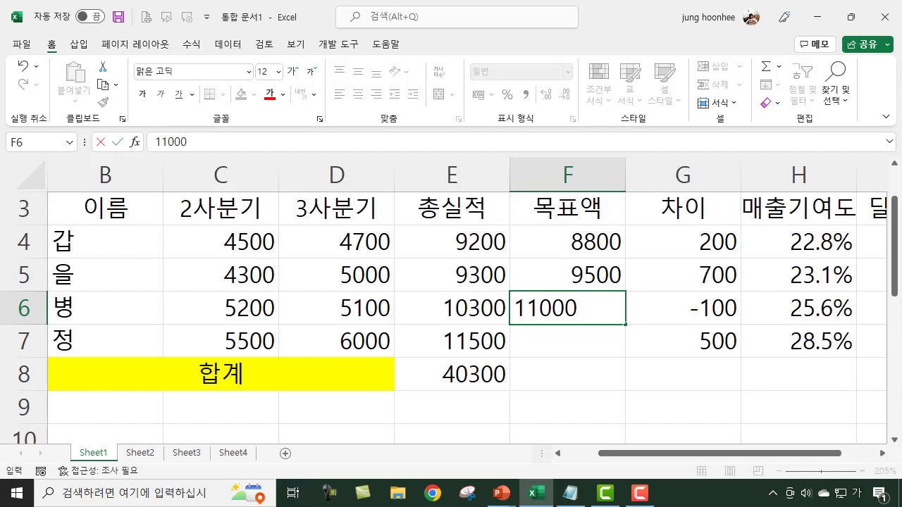
pyautogui.press('Return')
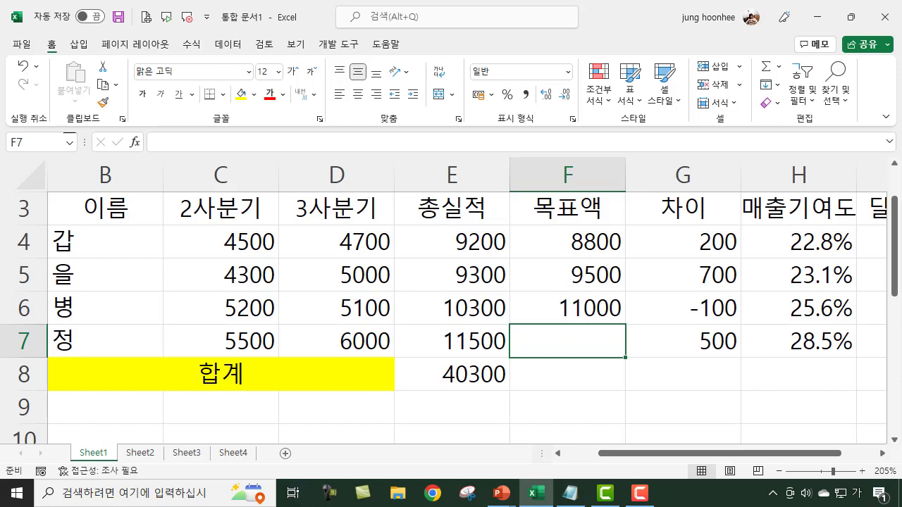
pyautogui.write('12')
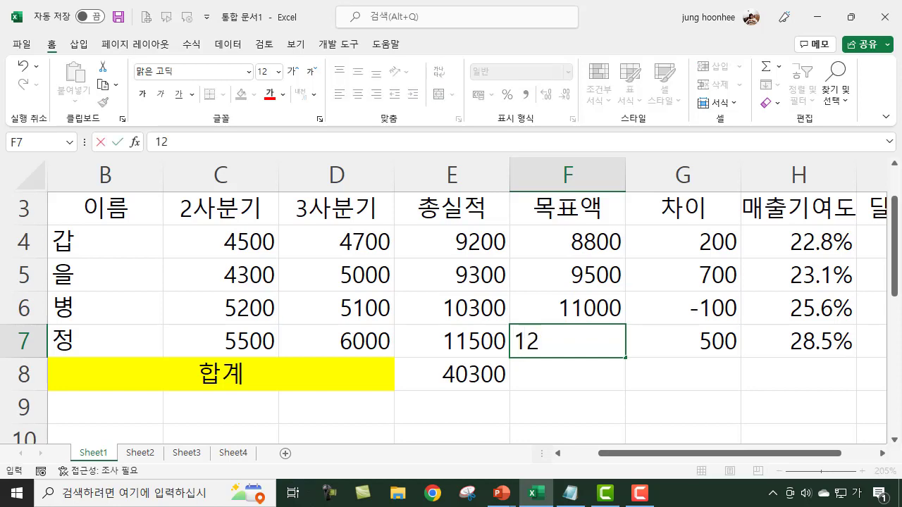
pyautogui.press('BackSpace')
pyautogui.write('1300')
pyautogui.press('Return')
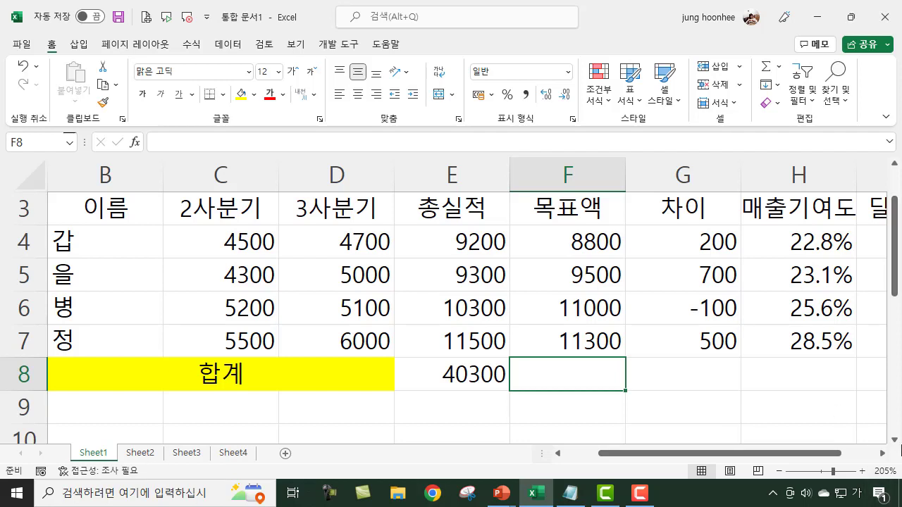
# - Compare the 총실적 in E4 with the 목표액 in F4 as the basis for 달성여부 in I4
pyautogui.click(882, 453)
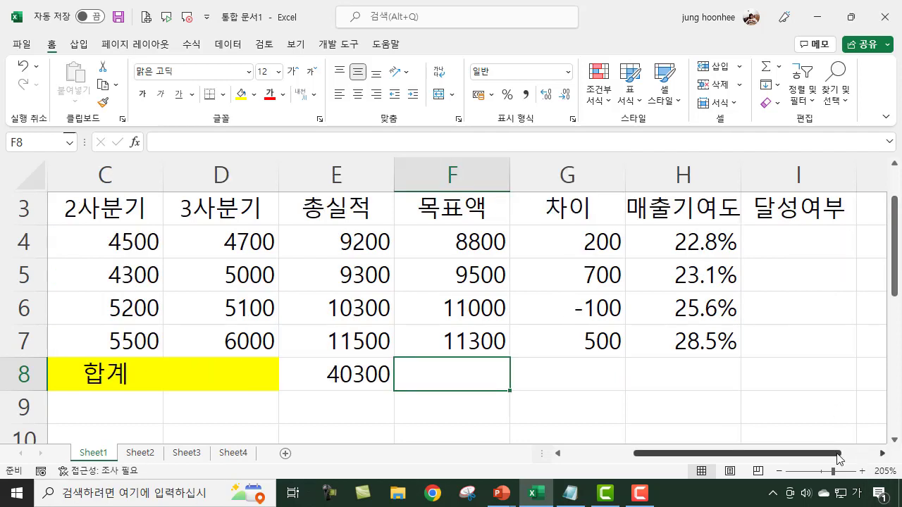
pyautogui.click(816, 246)
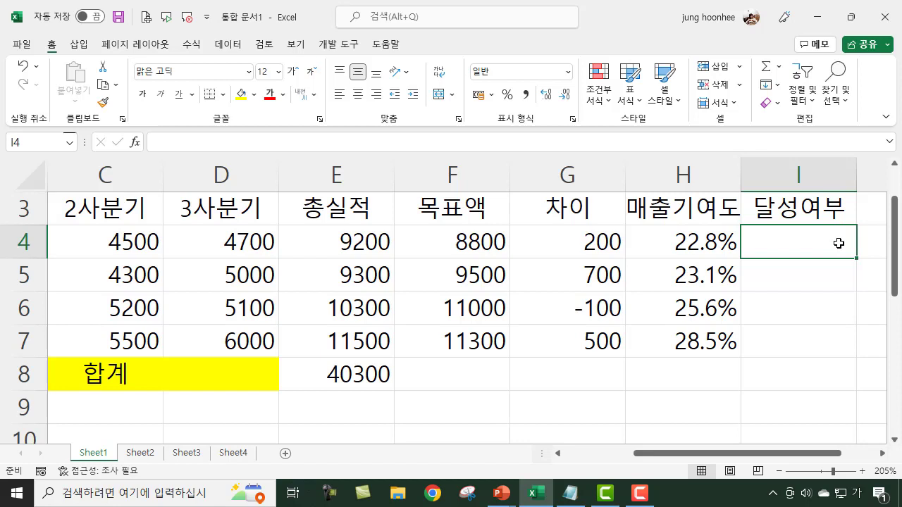
pyautogui.click(883, 453)
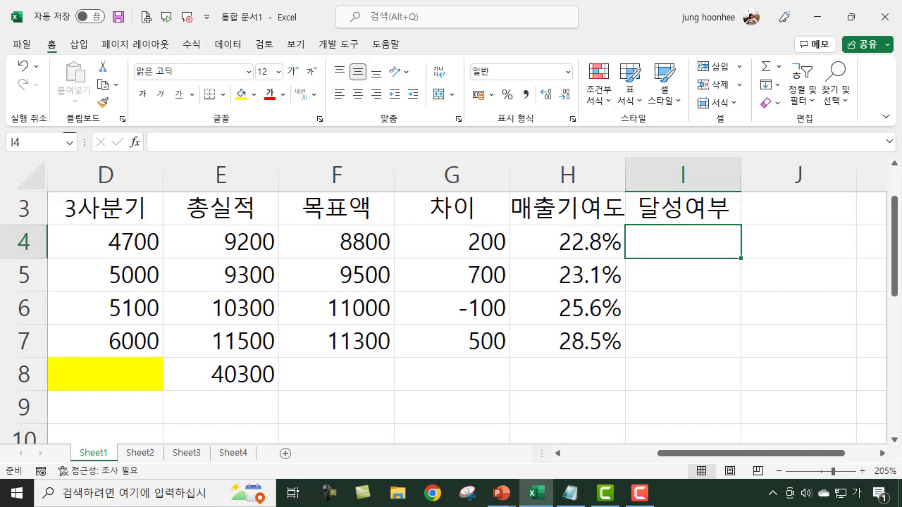
pyautogui.click(341, 243)
pyautogui.click(231, 242)
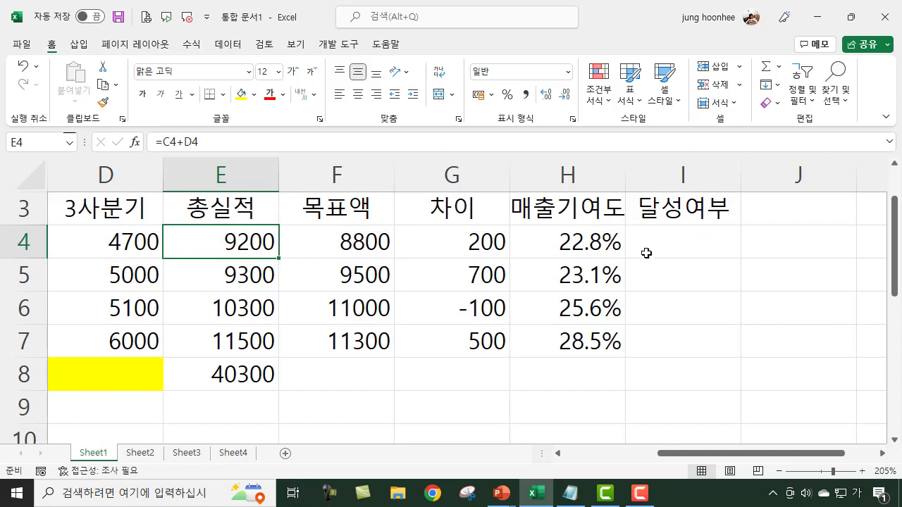
pyautogui.click(670, 244)
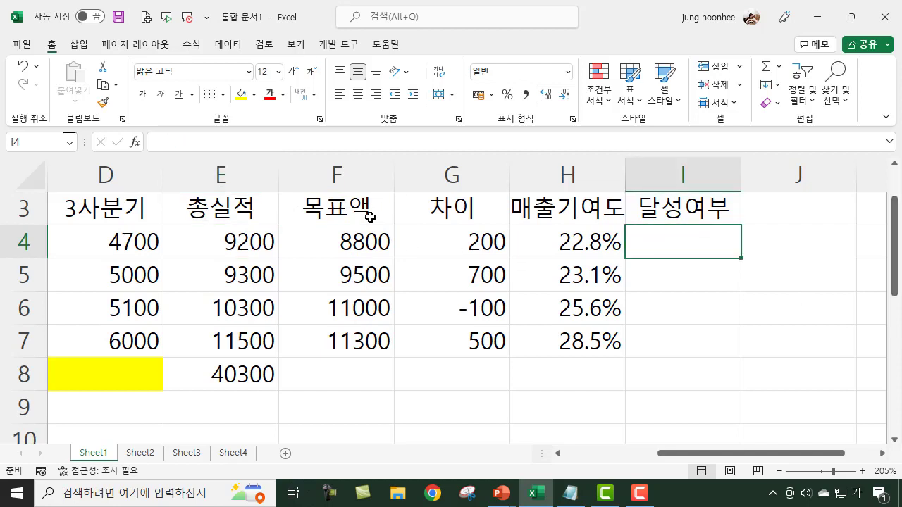
pyautogui.click(359, 248)
pyautogui.click(248, 248)
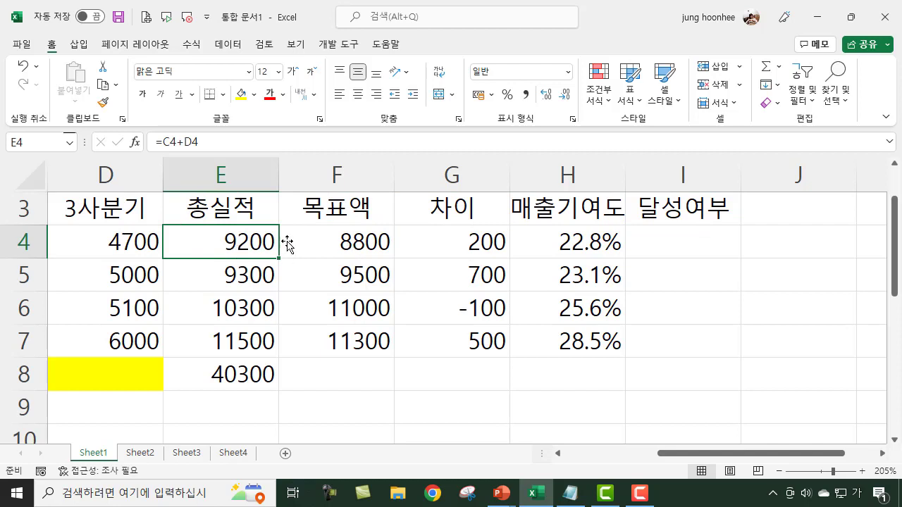
pyautogui.click(368, 248)
pyautogui.click(226, 246)
# - Enter the comparison formula =E4>=F4 in I4 to test whether 총실적 reaches 목표액
pyautogui.click(670, 240)
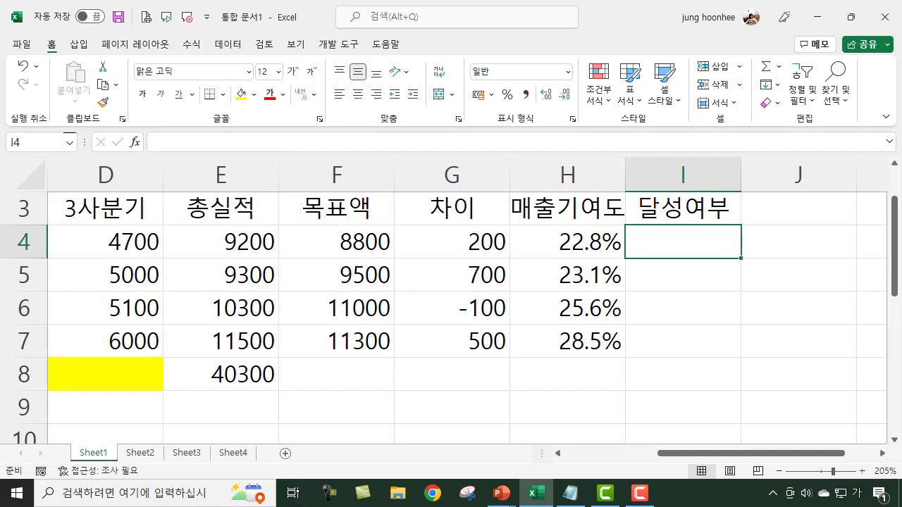
pyautogui.write('=')
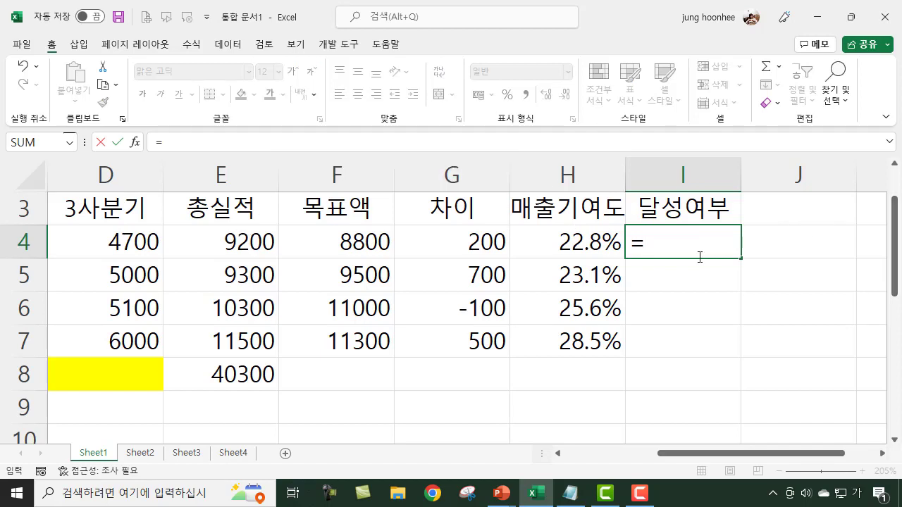
pyautogui.click(233, 242)
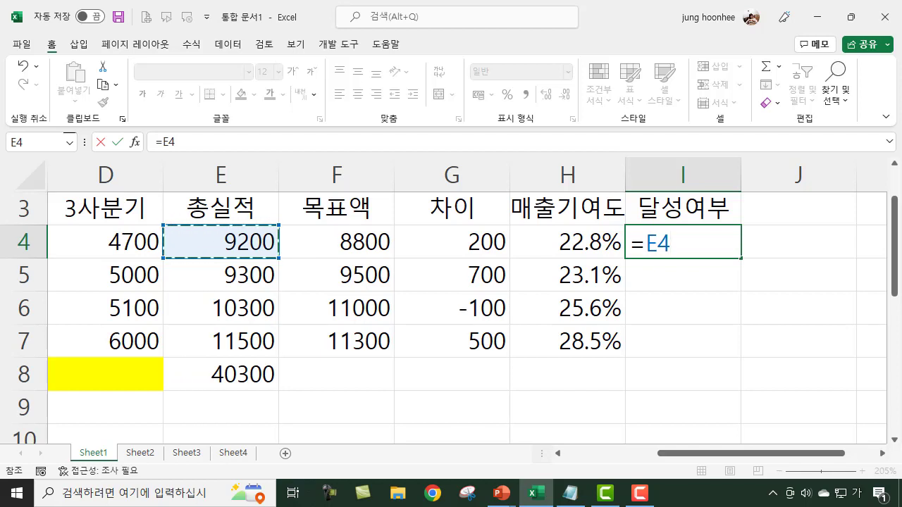
pyautogui.write('>=')
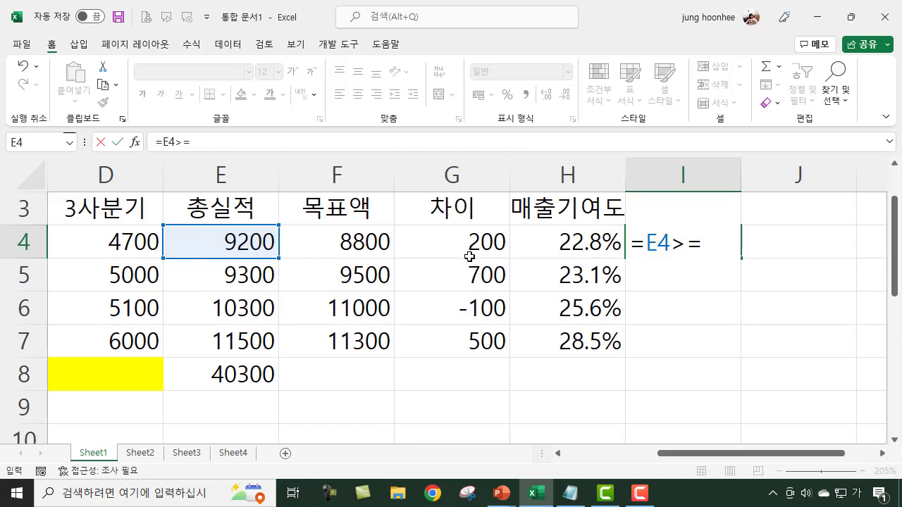
pyautogui.click(358, 248)
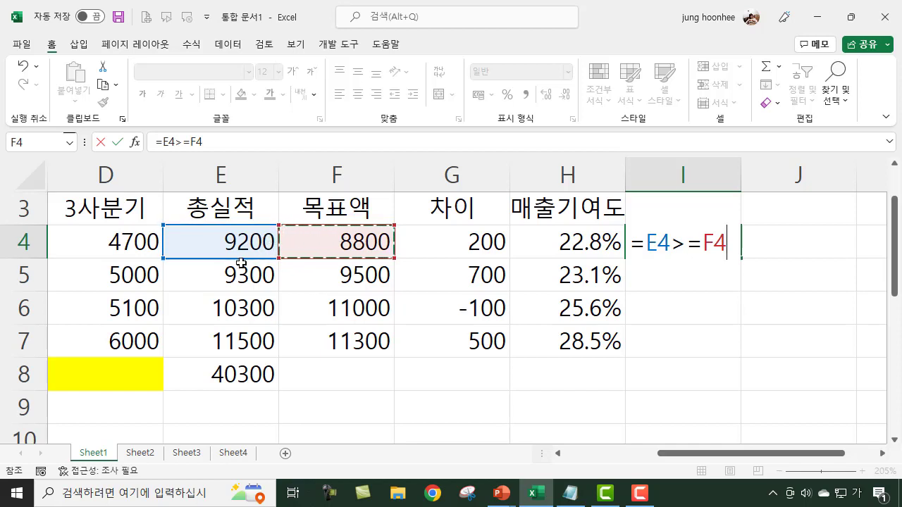
pyautogui.moveTo(670, 245); pyautogui.dragTo(702, 246)
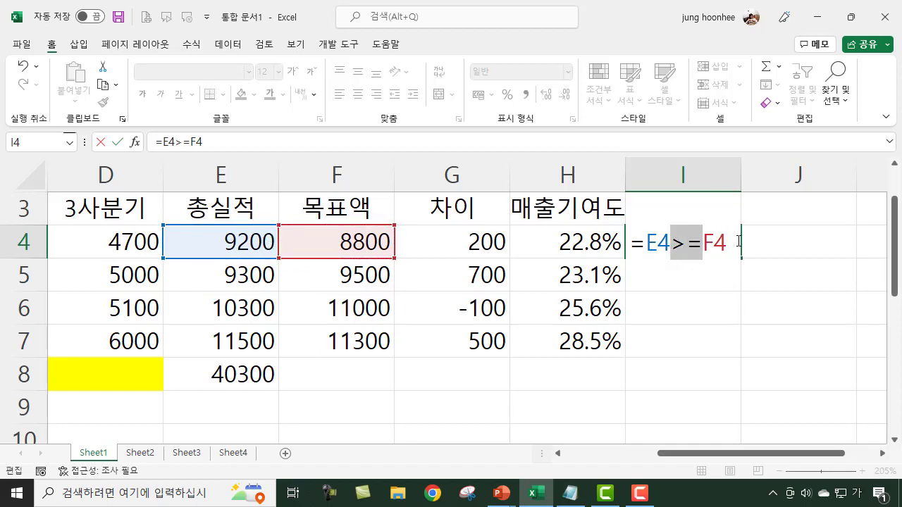
pyautogui.click(732, 243)
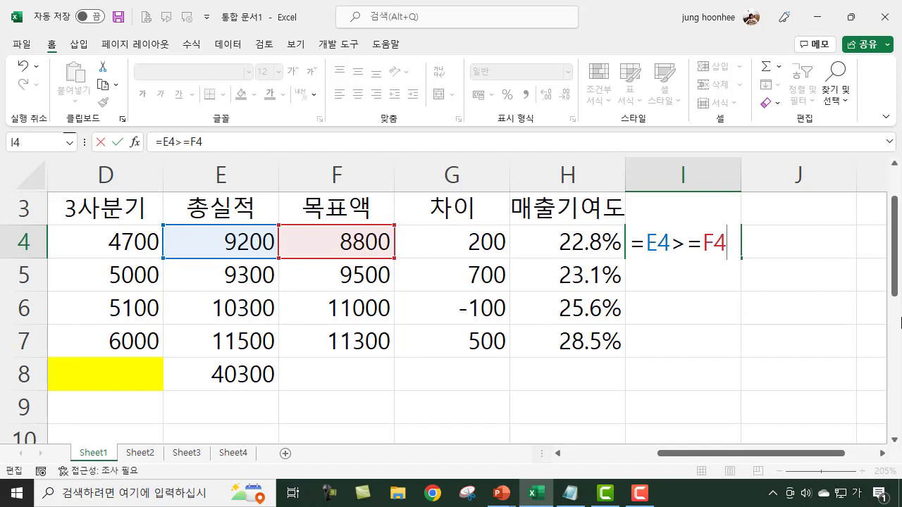
pyautogui.press('Return')
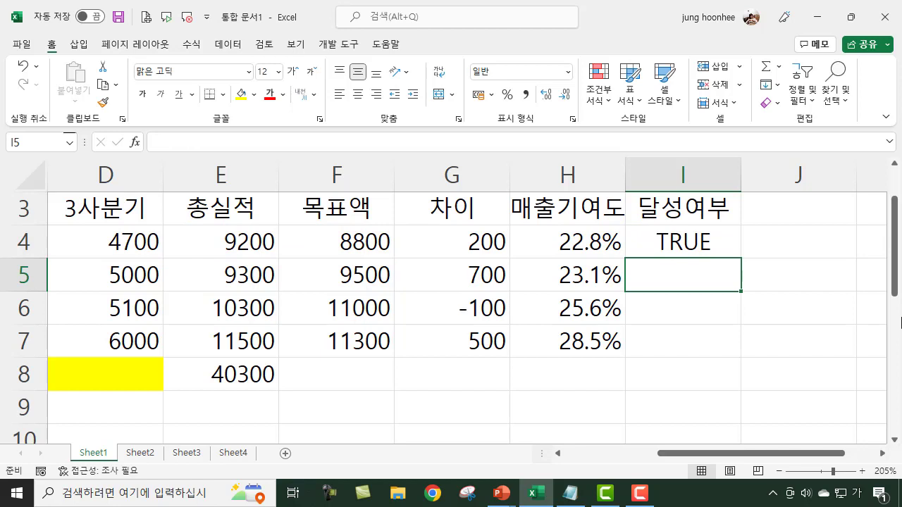
# - Check the 달성여부 result and formula in I4 against the 총실적 in E4 and the 목표액 in F4
pyautogui.click(682, 240)
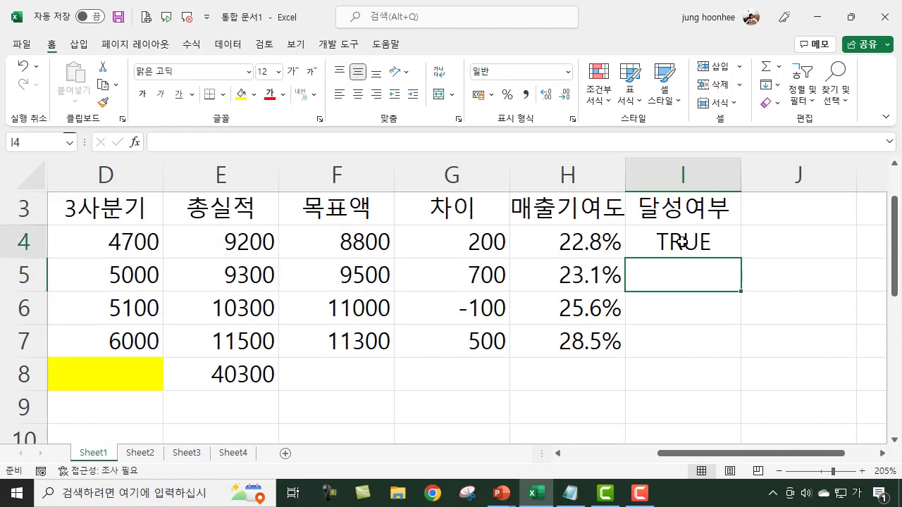
pyautogui.click(240, 244)
pyautogui.click(368, 242)
pyautogui.click(245, 241)
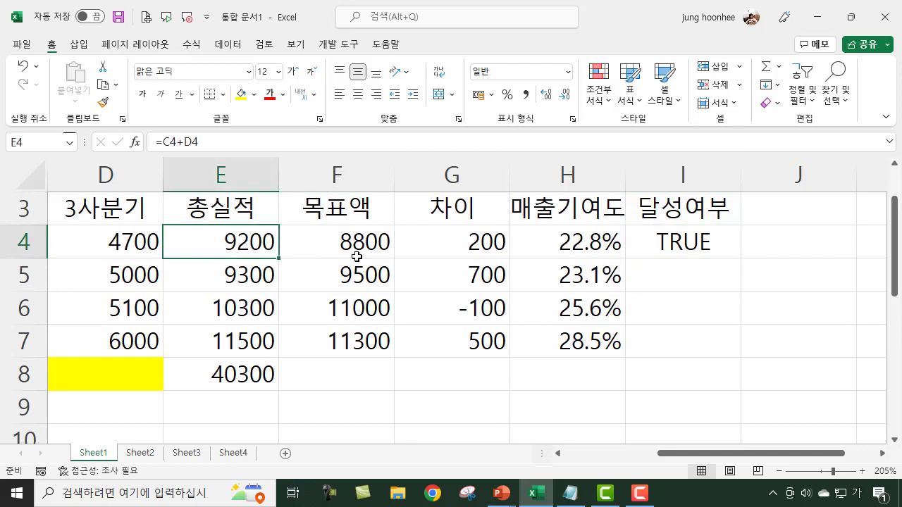
pyautogui.click(358, 249)
pyautogui.click(244, 245)
pyautogui.click(711, 243)
pyautogui.click(700, 275)
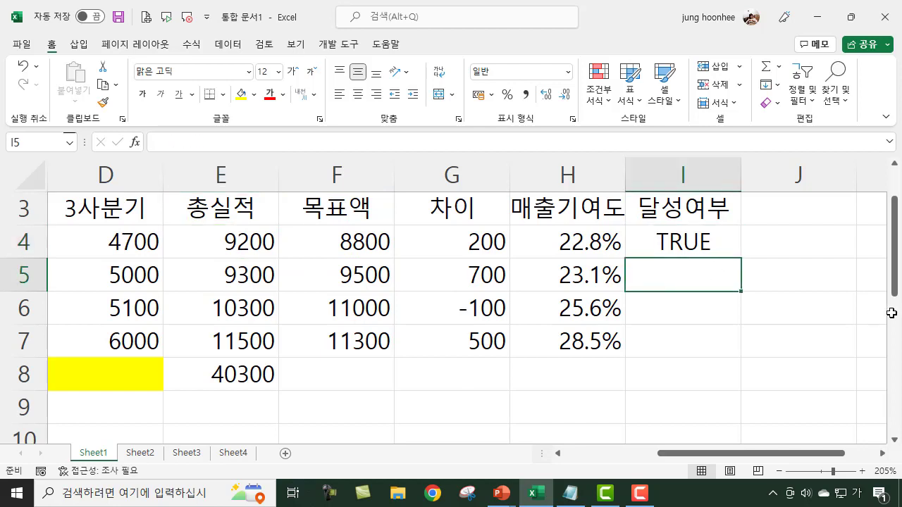
pyautogui.click(702, 238)
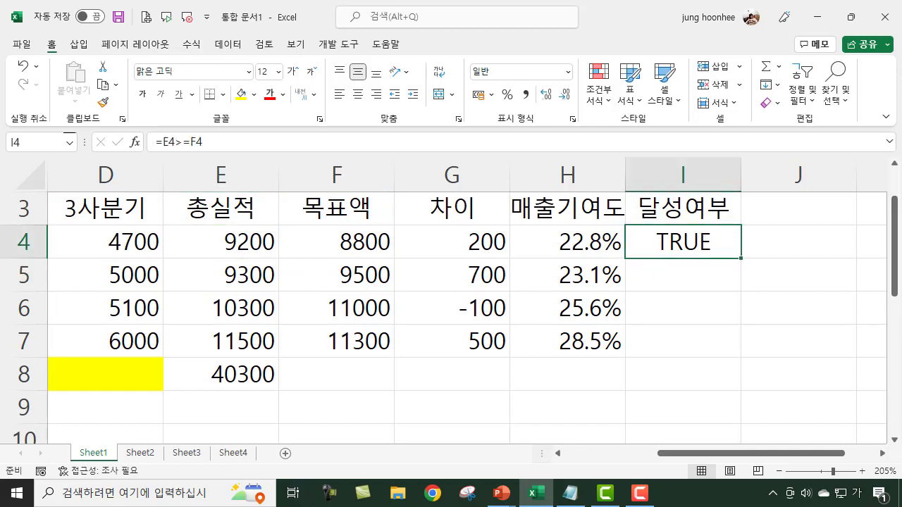
# - Clear I4 and re-enter the 달성여부 formula =E4>=F4 comparing 총실적 with 목표액
pyautogui.press('Delete')
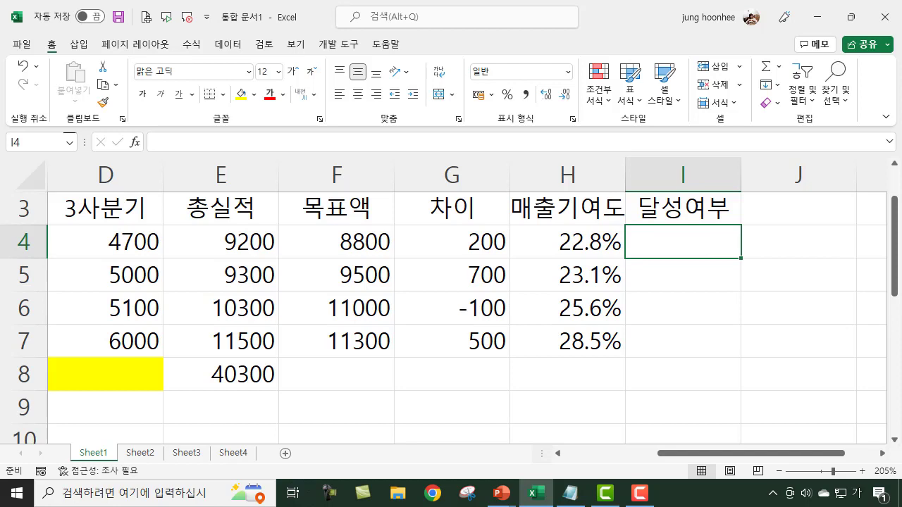
pyautogui.write('=')
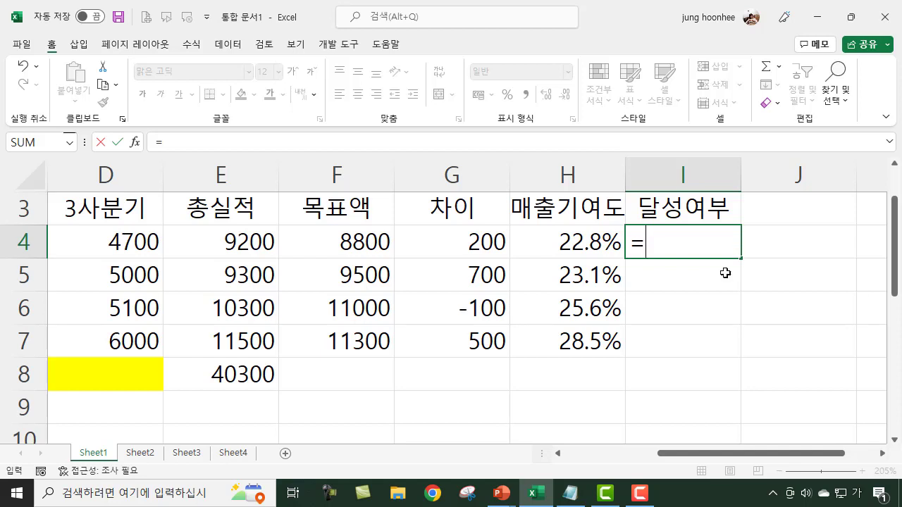
pyautogui.click(229, 243)
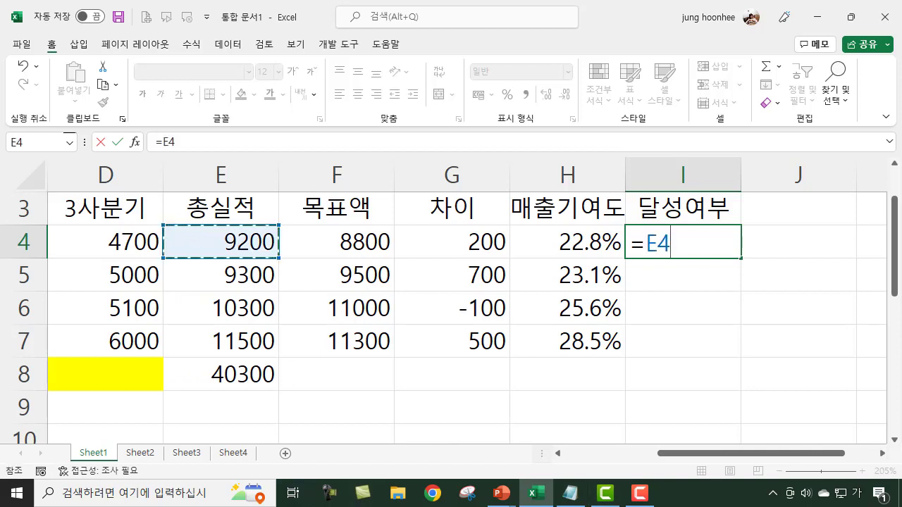
pyautogui.write('>=')
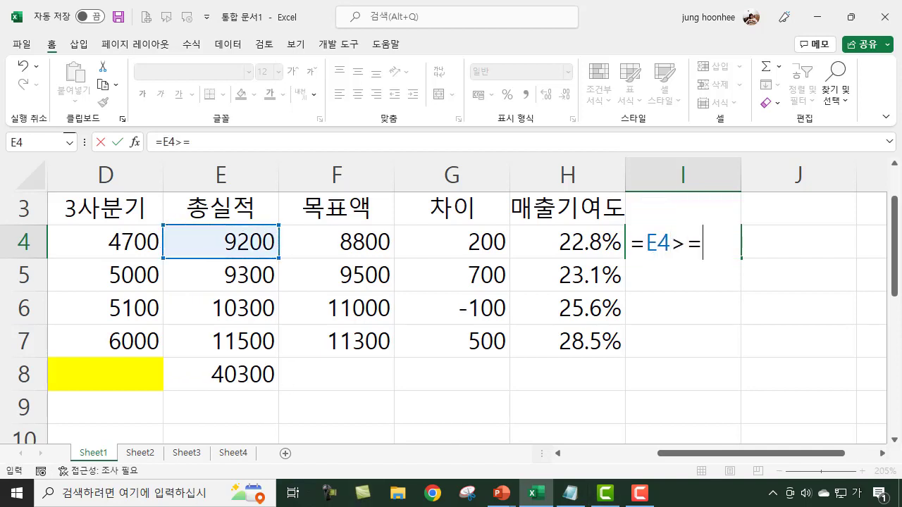
pyautogui.click(347, 245)
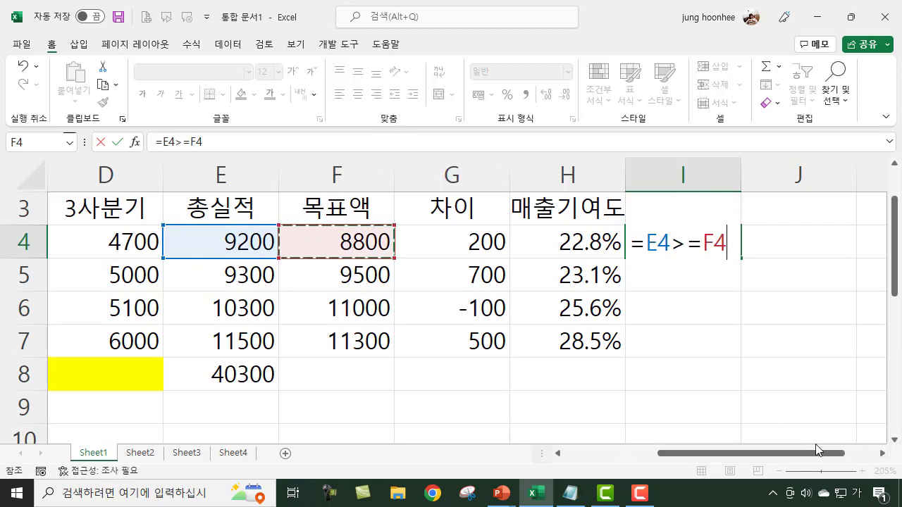
pyautogui.press('Return')
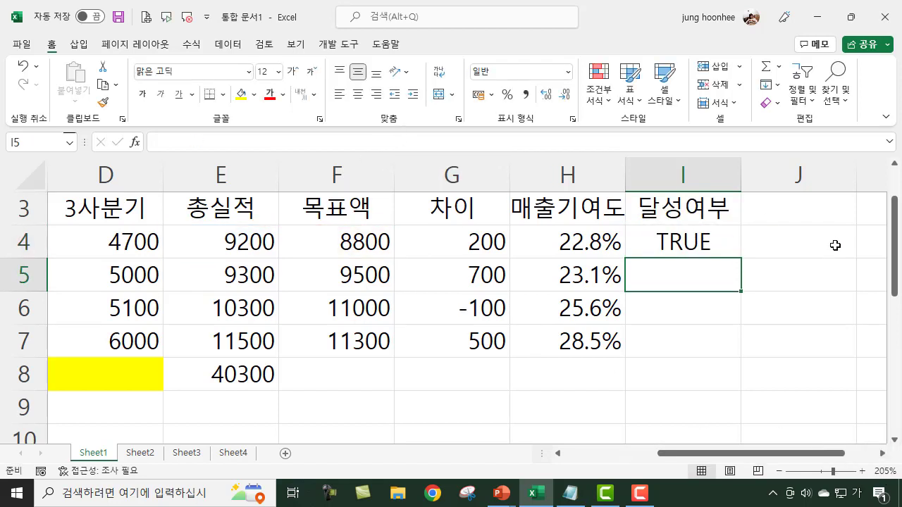
# - Fill the 달성여부 formula from I4 down through I7
pyautogui.click(691, 242)
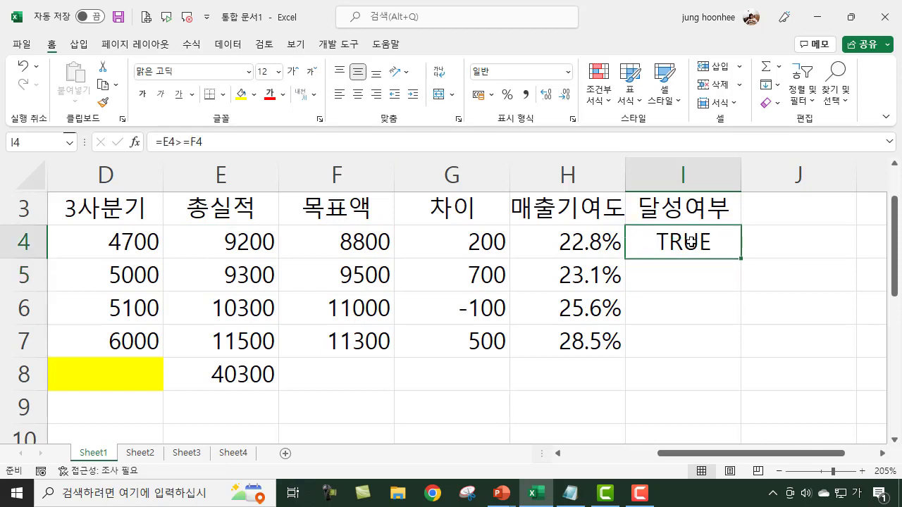
pyautogui.doubleClick(743, 259)
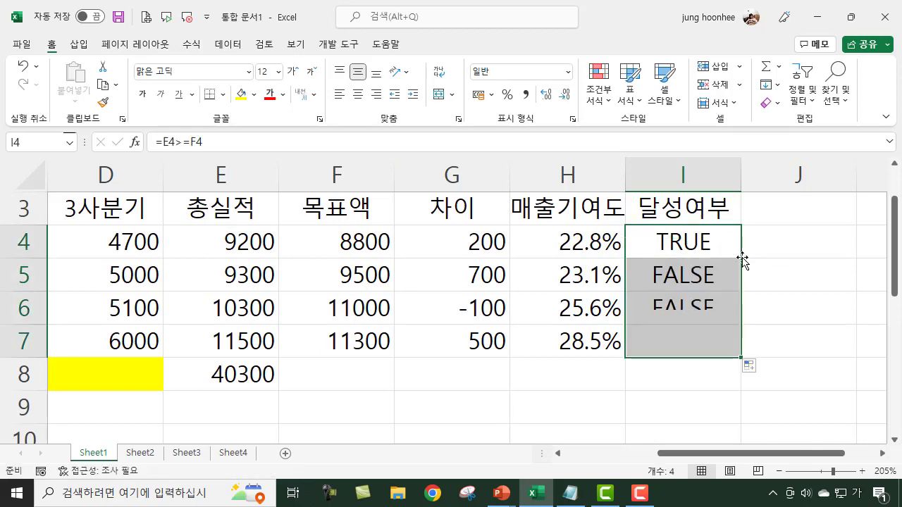
pyautogui.click(749, 288)
# - Review the filled 달성여부 results and formulas in I5 through I7
pyautogui.click(685, 276)
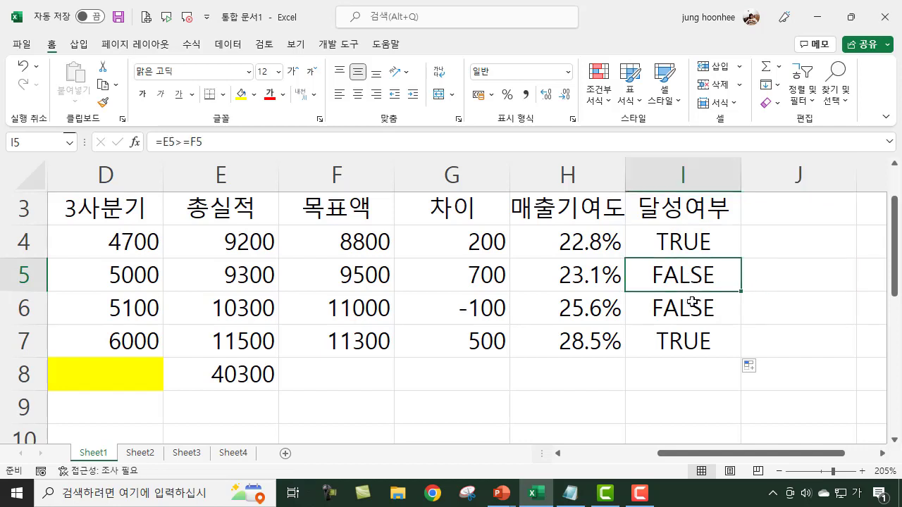
pyautogui.click(690, 302)
pyautogui.click(691, 342)
pyautogui.click(680, 276)
pyautogui.click(680, 300)
pyautogui.click(692, 275)
pyautogui.click(687, 304)
pyautogui.click(655, 276)
# - Compare 총실적 with 목표액 in rows 5 and 6 to verify the 달성여부 results in I5 and I6
pyautogui.click(227, 275)
pyautogui.click(361, 281)
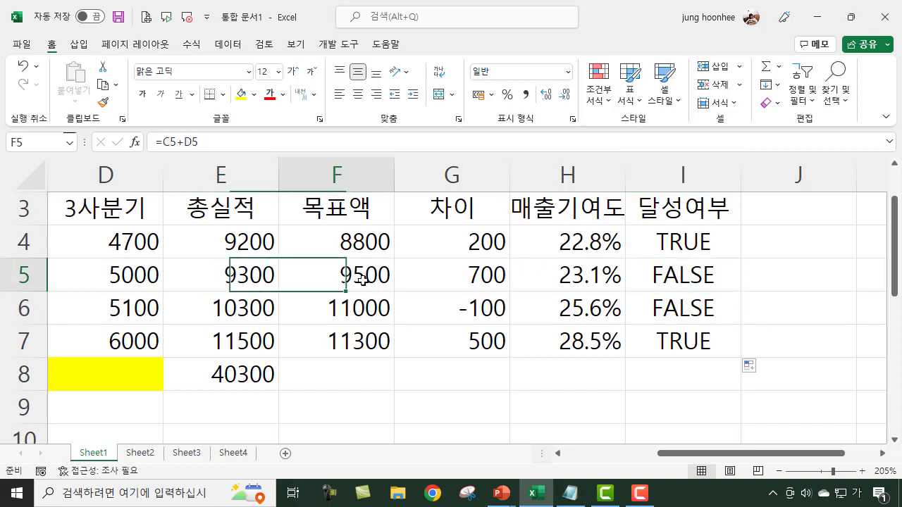
pyautogui.click(240, 279)
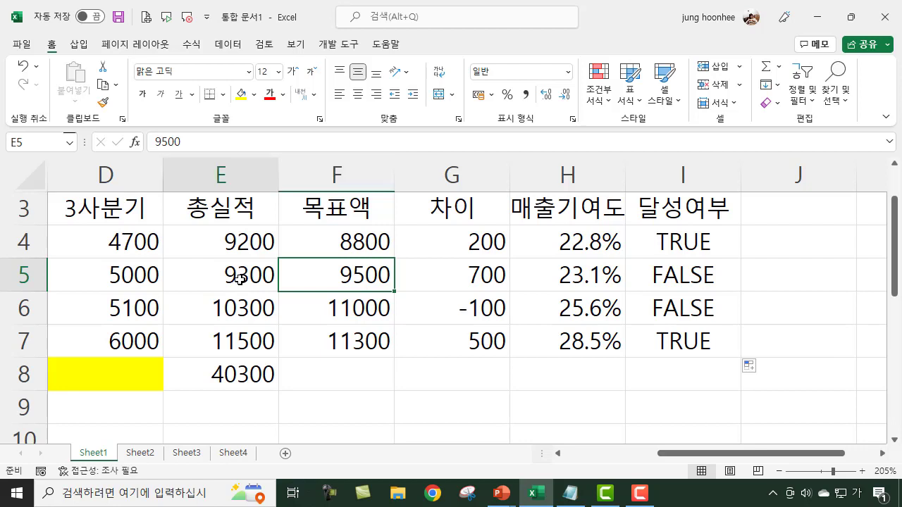
pyautogui.click(358, 275)
pyautogui.click(253, 274)
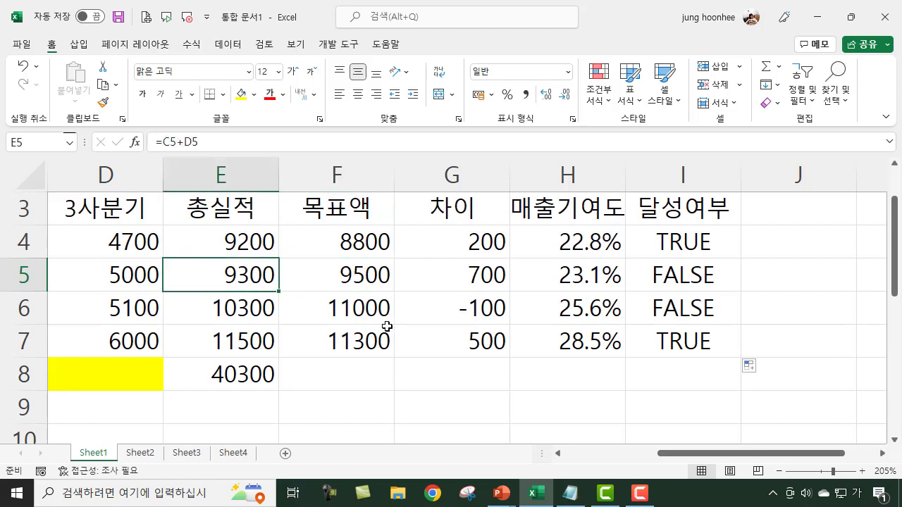
pyautogui.click(356, 313)
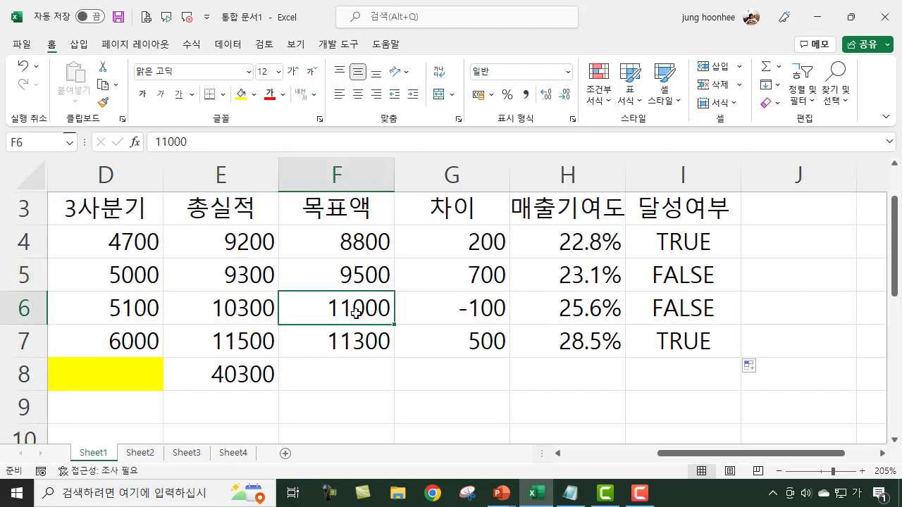
pyautogui.click(253, 308)
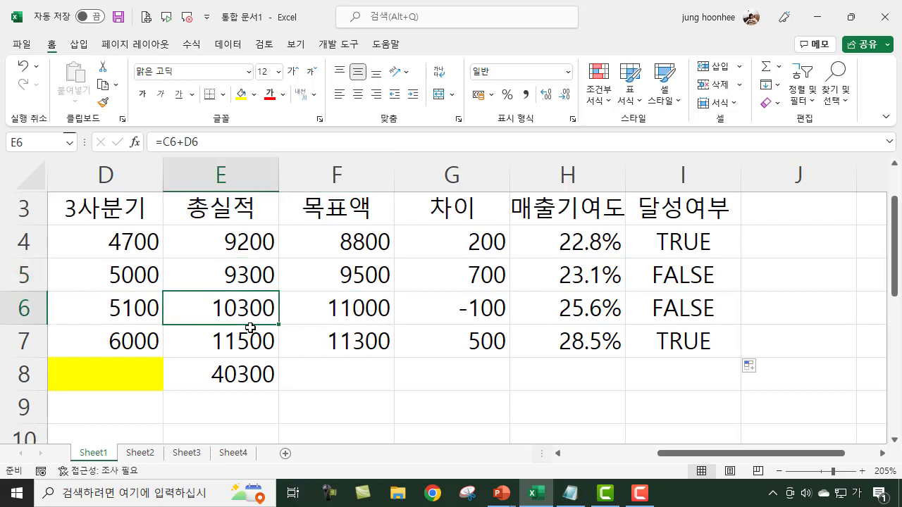
pyautogui.click(710, 277)
pyautogui.click(733, 303)
pyautogui.click(806, 314)
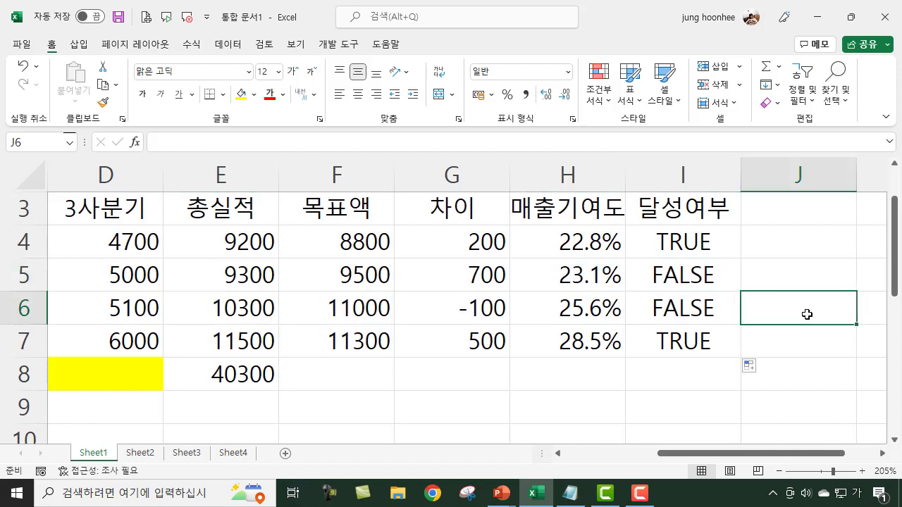
# - Examine the logical values in the 달성여부 column from I4 to I7 row by row
pyautogui.click(710, 242)
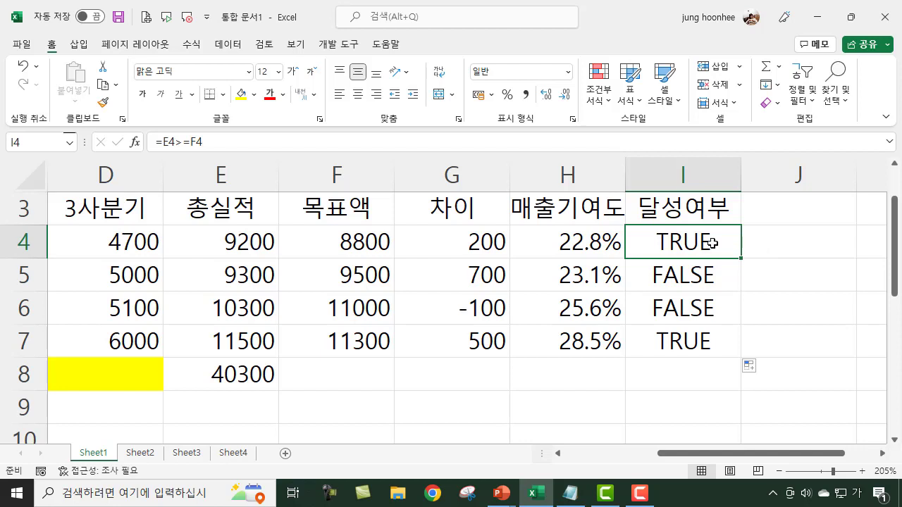
pyautogui.click(705, 275)
pyautogui.click(705, 239)
pyautogui.click(697, 276)
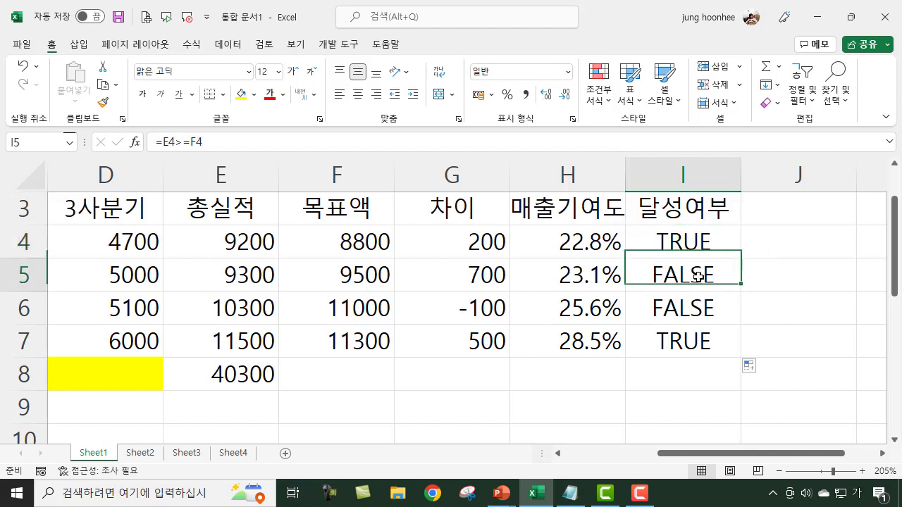
pyautogui.click(690, 308)
pyautogui.click(691, 343)
pyautogui.click(805, 337)
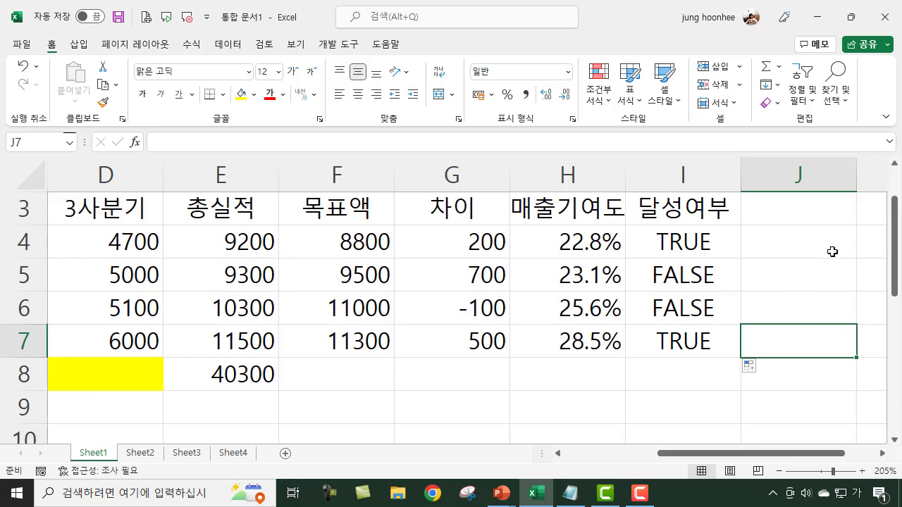
# - Add the column header 실적비교 in J3
pyautogui.click(806, 210)
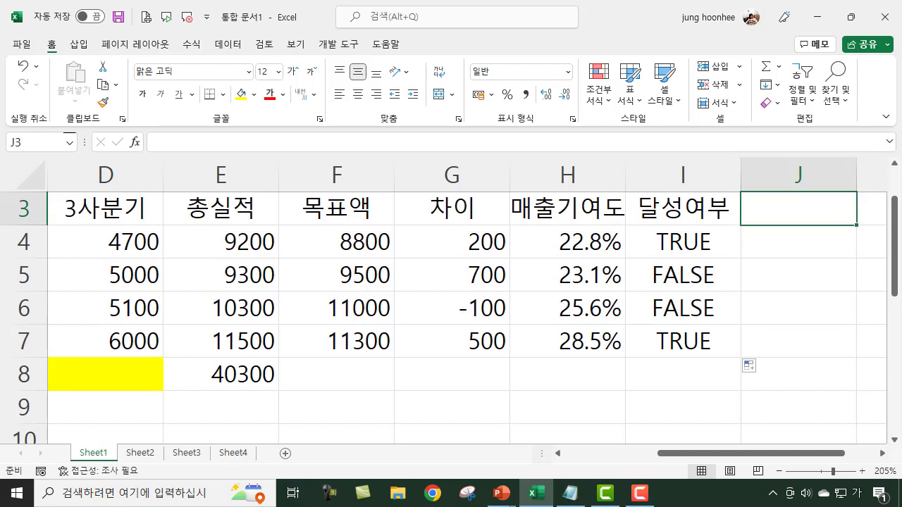
pyautogui.write('실저')
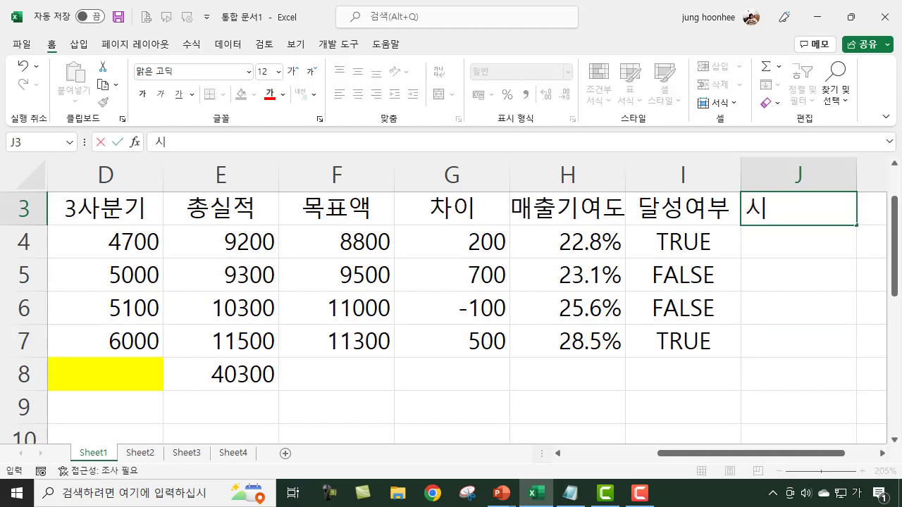
pyautogui.write('ㄱ')
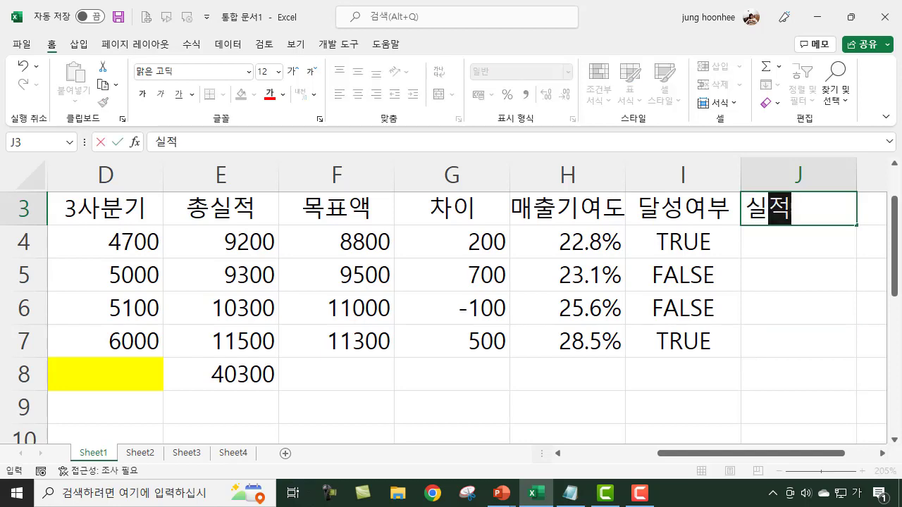
pyautogui.write('비교')
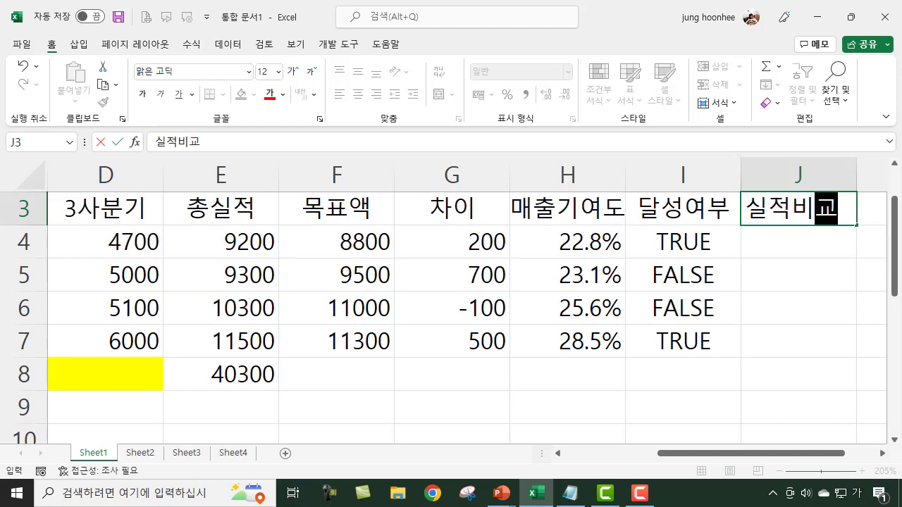
pyautogui.press('Return')
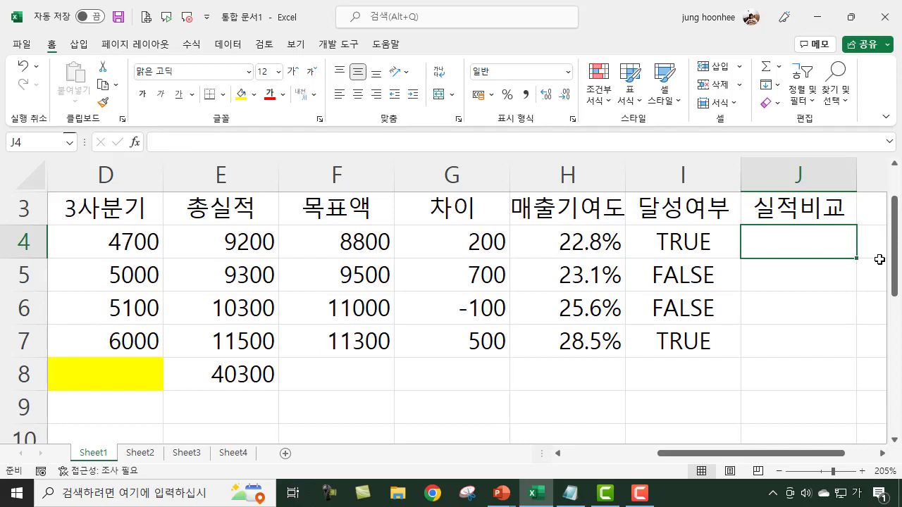
# - Enter the formula =E4>=10000 in J4 to test whether 총실적 is at least 10000
pyautogui.click(233, 250)
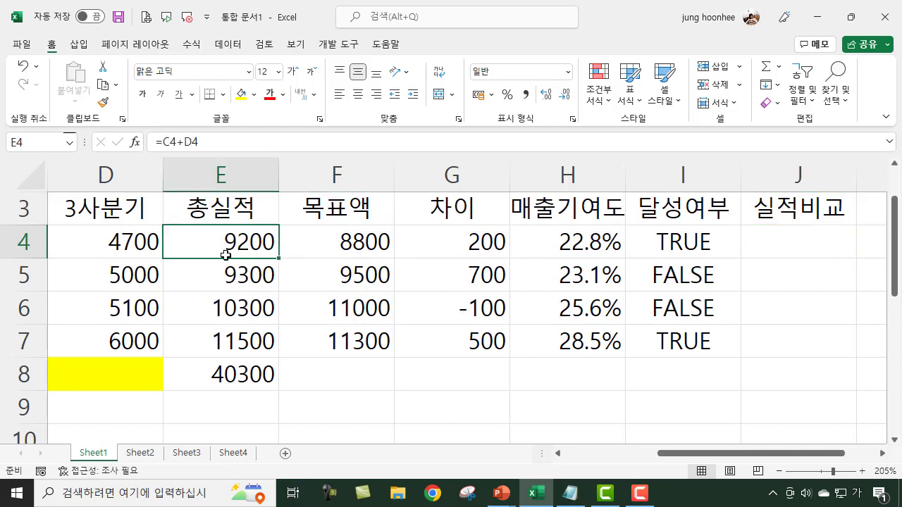
pyautogui.click(779, 245)
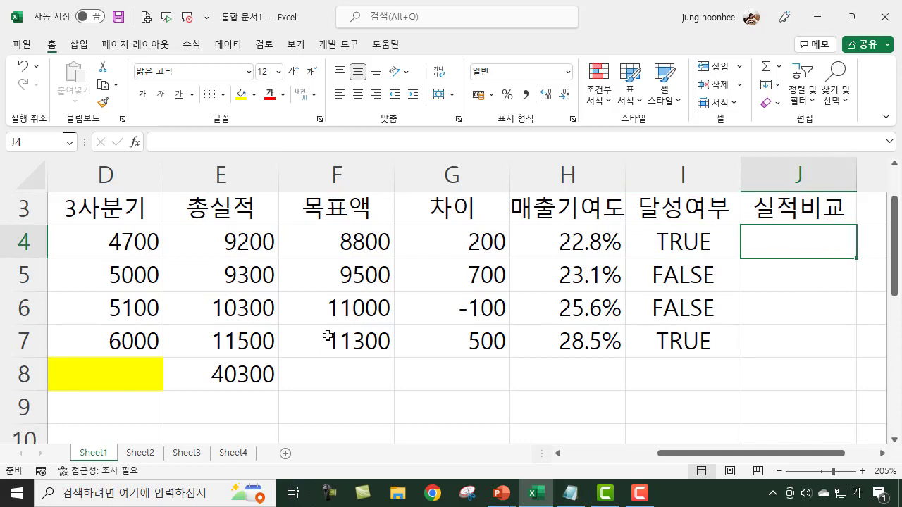
pyautogui.click(265, 247)
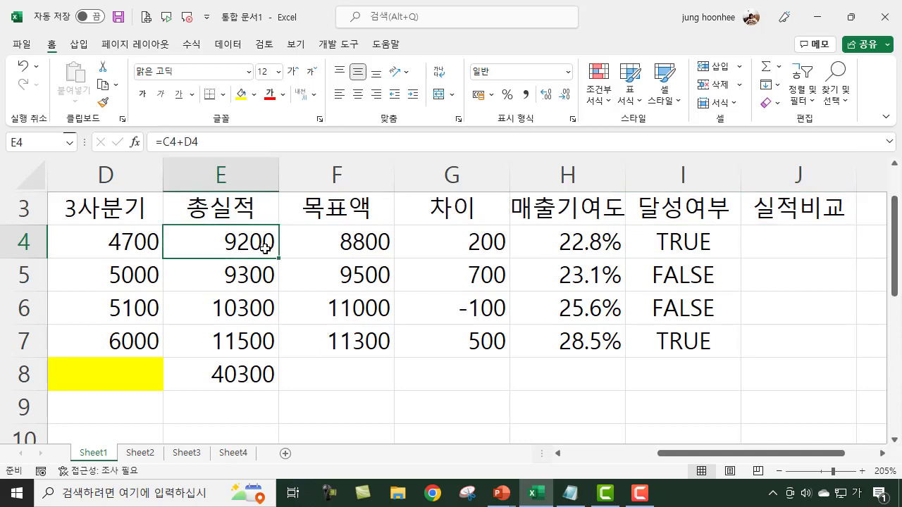
pyautogui.click(809, 239)
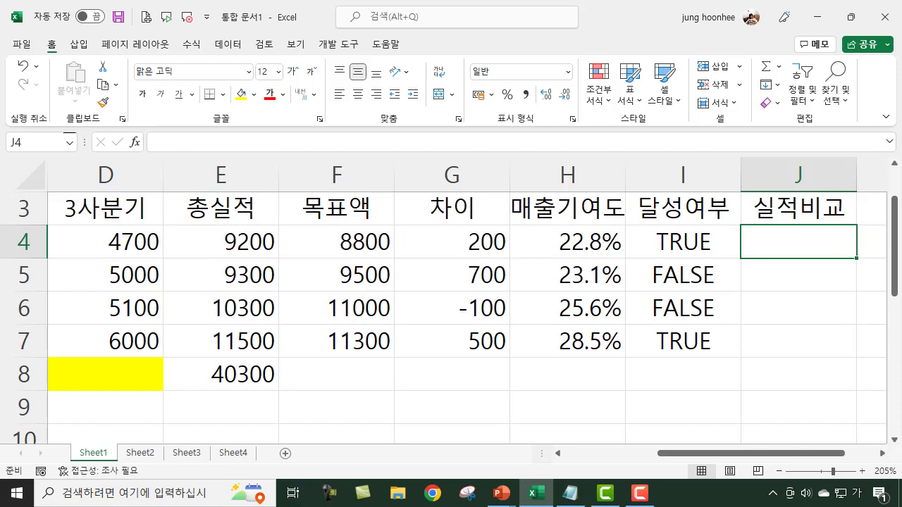
pyautogui.write('=')
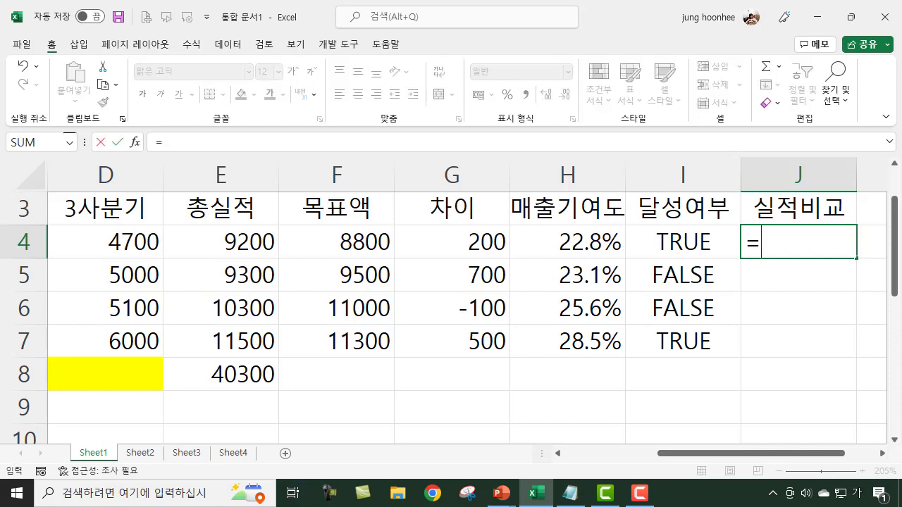
pyautogui.click(241, 243)
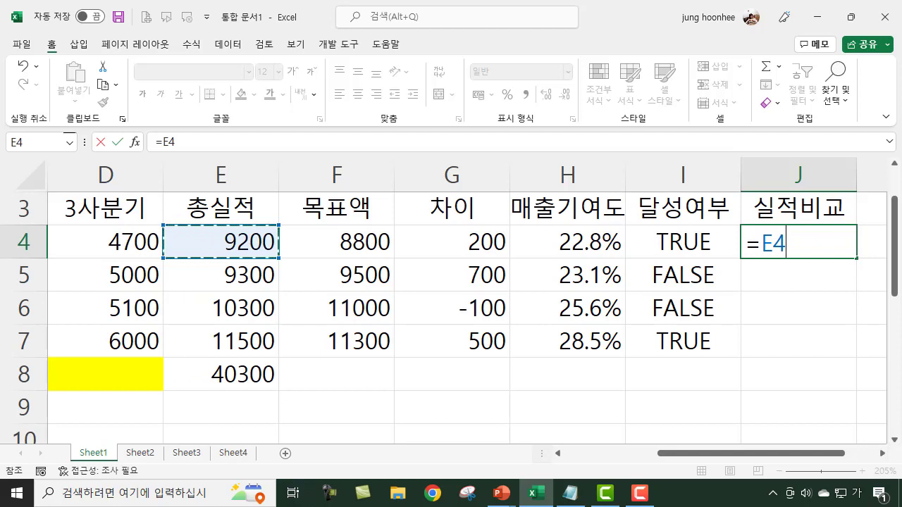
pyautogui.write('>=')
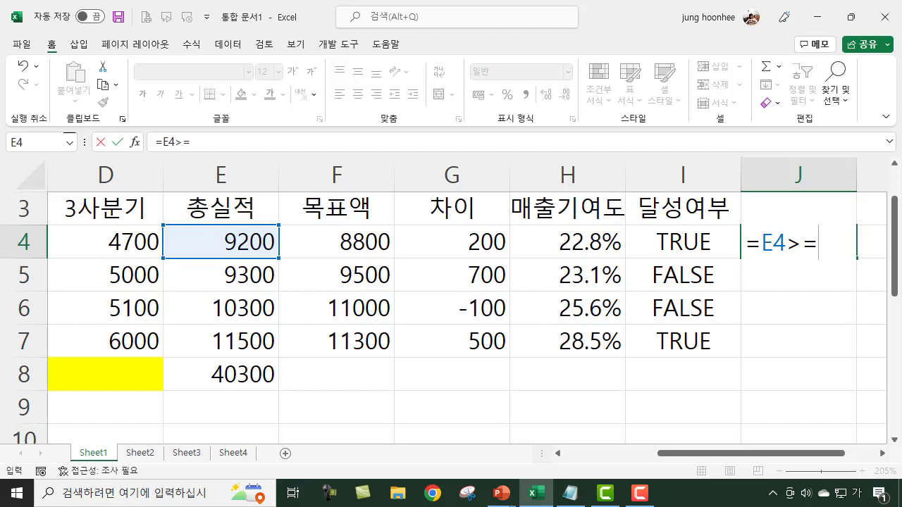
pyautogui.write('10000')
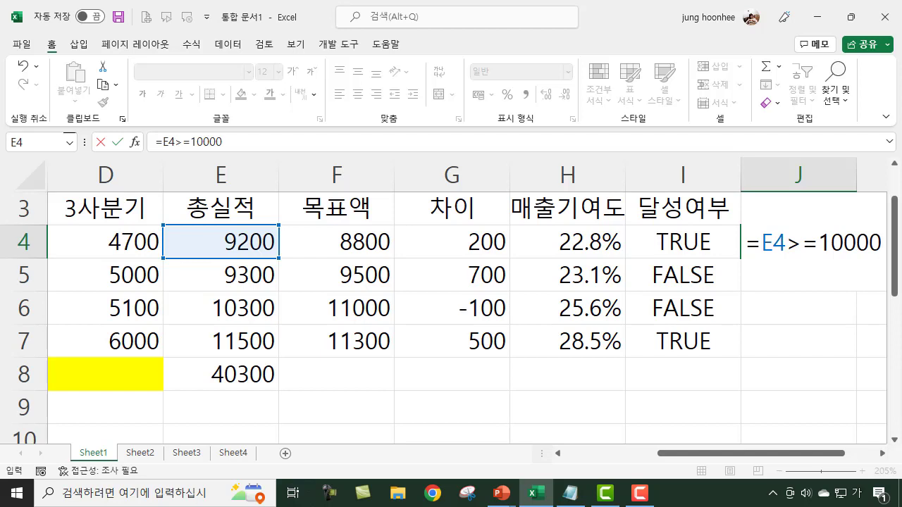
pyautogui.press('Return')
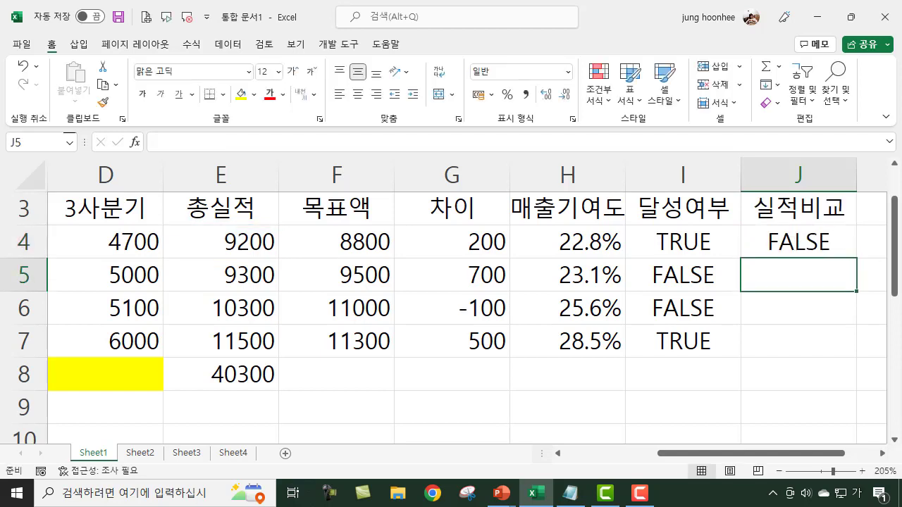
# - Check the 실적비교 result and formula in J4 against the 총실적 in E4
pyautogui.click(826, 241)
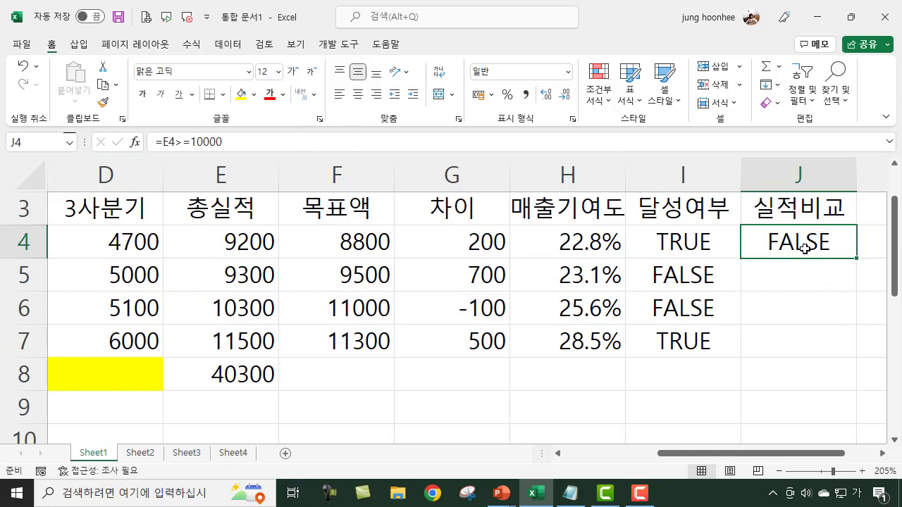
pyautogui.click(241, 249)
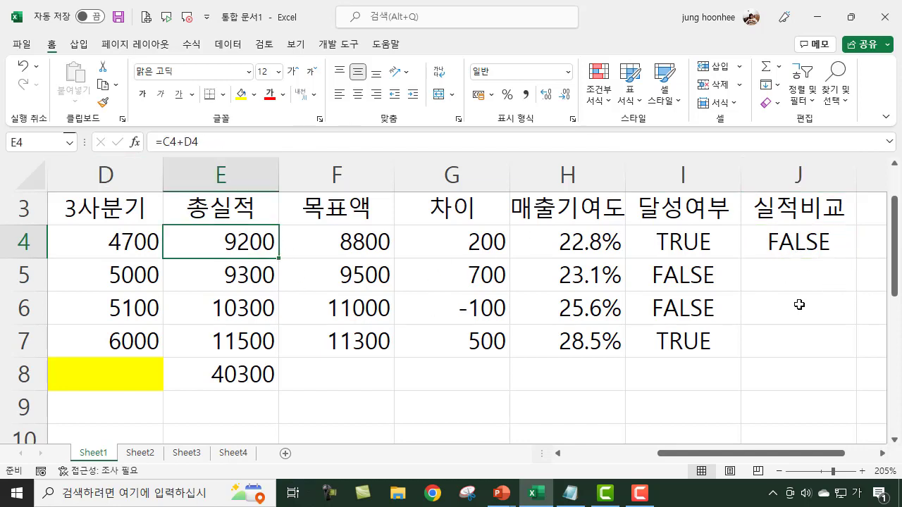
pyautogui.click(804, 242)
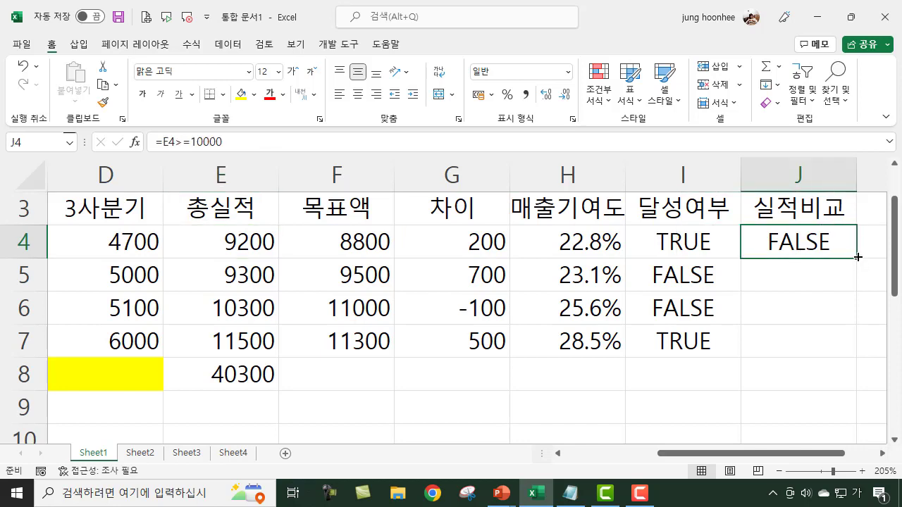
# - Fill the 실적비교 formula from J4 down to J7 and check the results against the 총실적 values in E6 and E7
pyautogui.moveTo(858, 257); pyautogui.dragTo(856, 354)
pyautogui.click(799, 416)
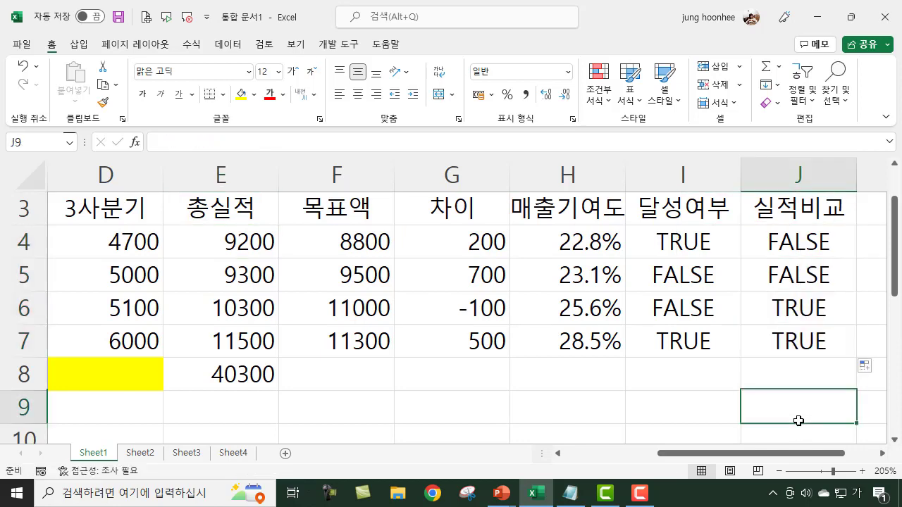
pyautogui.moveTo(795, 303); pyautogui.dragTo(794, 338)
pyautogui.moveTo(252, 309); pyautogui.dragTo(249, 336)
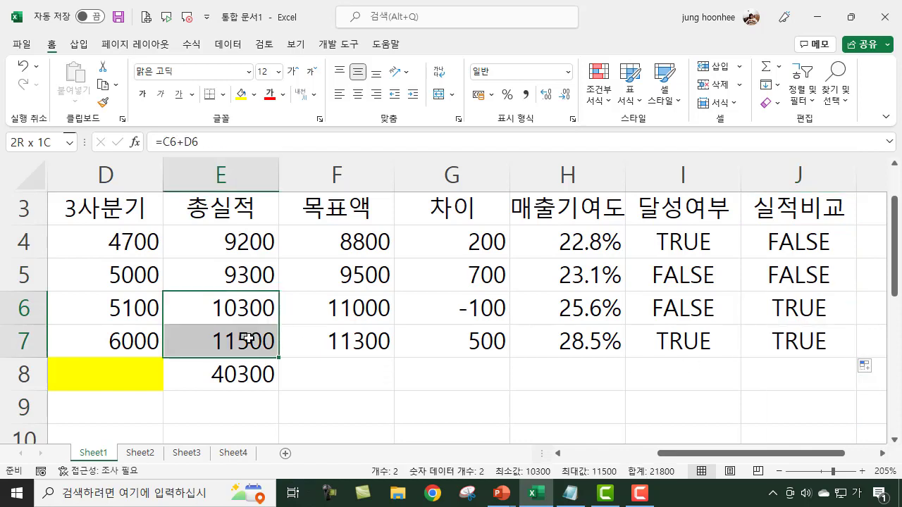
pyautogui.click(451, 404)
pyautogui.click(764, 379)
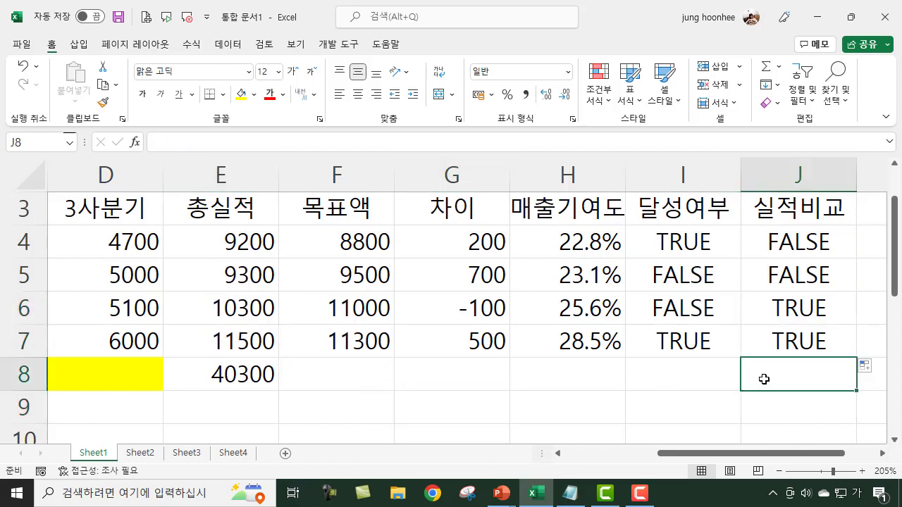
pyautogui.click(787, 304)
pyautogui.click(817, 340)
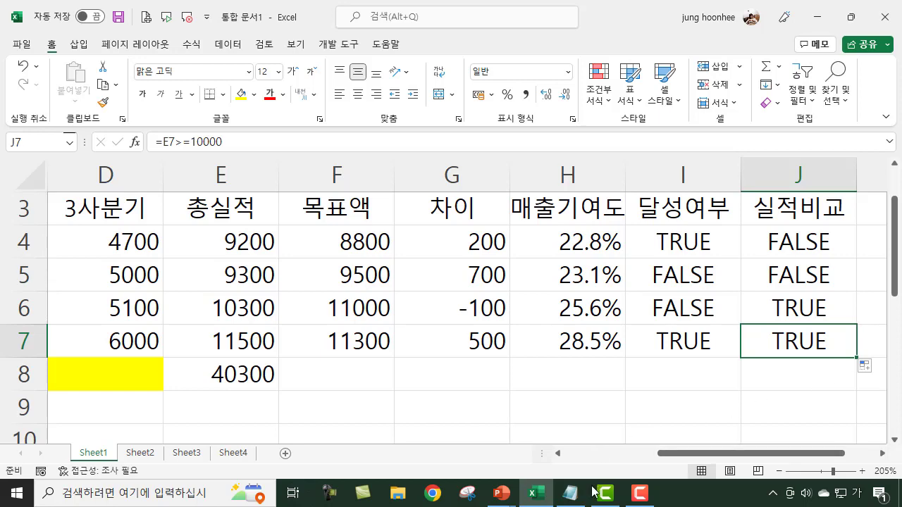
# - Switch to the Notepad notes and review the comparison operators (비교 연산자) and the logical operators (논리 연산자) lines
pyautogui.click(571, 497)
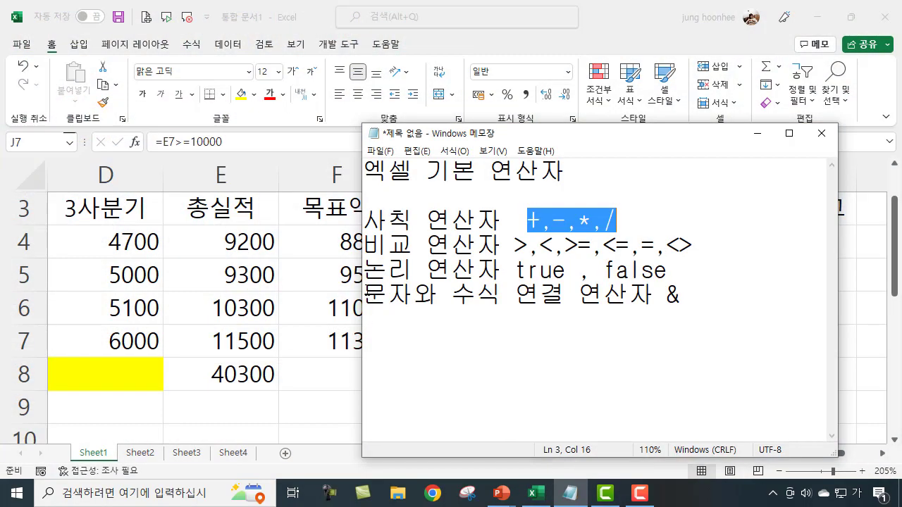
pyautogui.moveTo(513, 245); pyautogui.dragTo(727, 252)
pyautogui.click(727, 252)
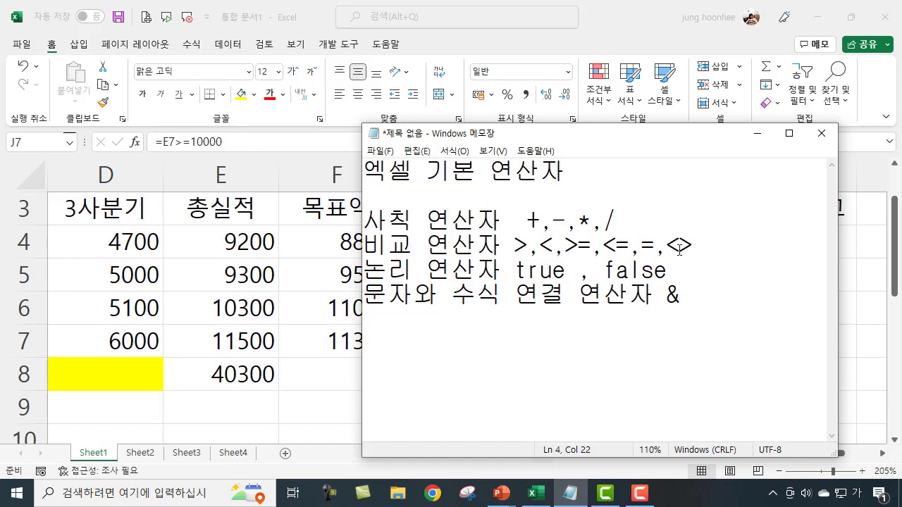
pyautogui.click(730, 268)
pyautogui.moveTo(514, 270); pyautogui.dragTo(674, 270)
pyautogui.click(724, 280)
pyautogui.click(502, 270)
pyautogui.moveTo(501, 271); pyautogui.dragTo(364, 267)
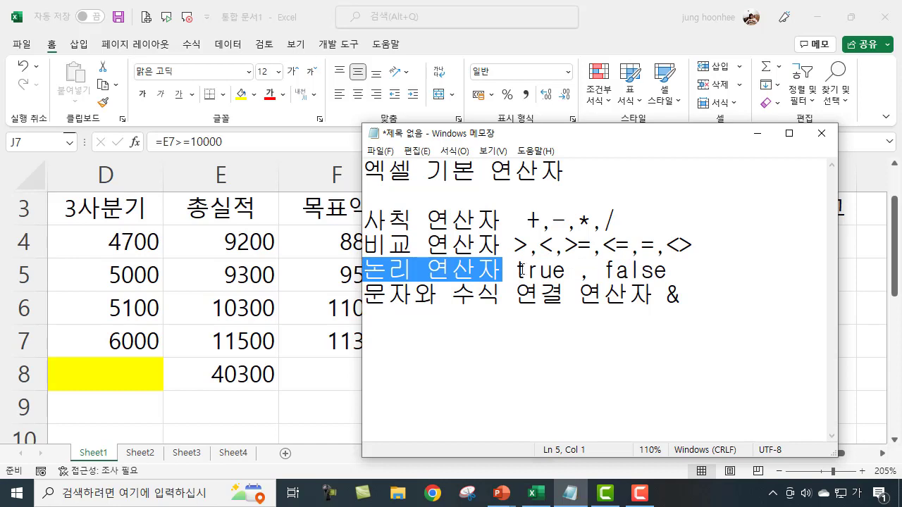
pyautogui.moveTo(515, 271); pyautogui.dragTo(555, 270)
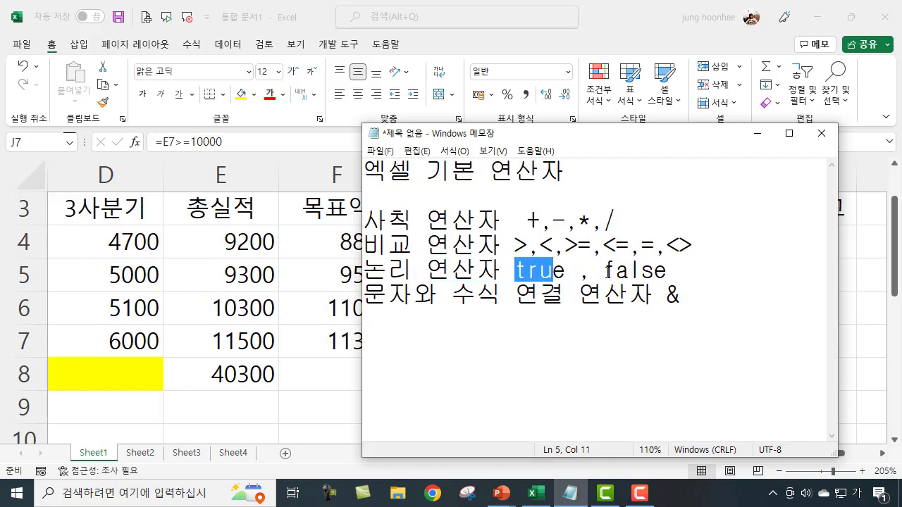
pyautogui.doubleClick(603, 279)
pyautogui.click(555, 271)
pyautogui.click(502, 270)
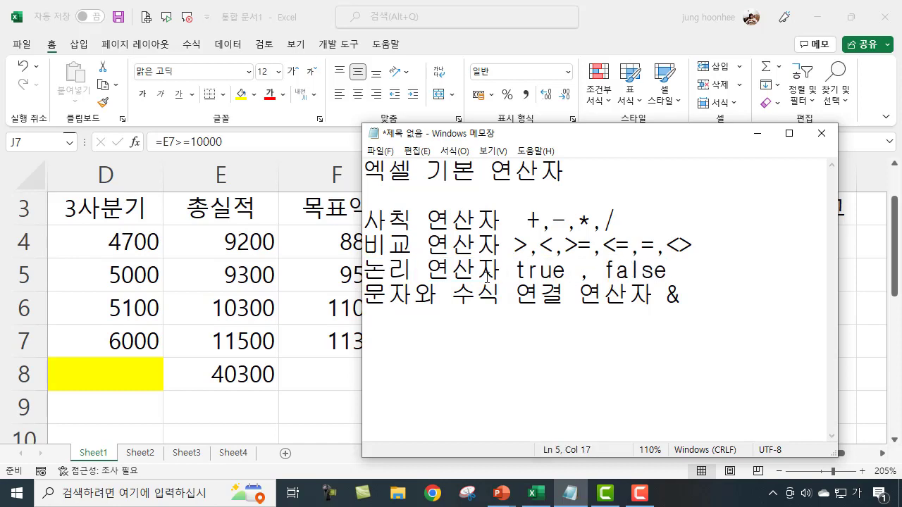
pyautogui.moveTo(501, 270); pyautogui.dragTo(364, 269)
pyautogui.click(475, 344)
# - Review the notes line about the & operator that joins text and formulas, and return to the Excel workbook
pyautogui.click(700, 291)
pyautogui.moveTo(698, 290); pyautogui.dragTo(392, 299)
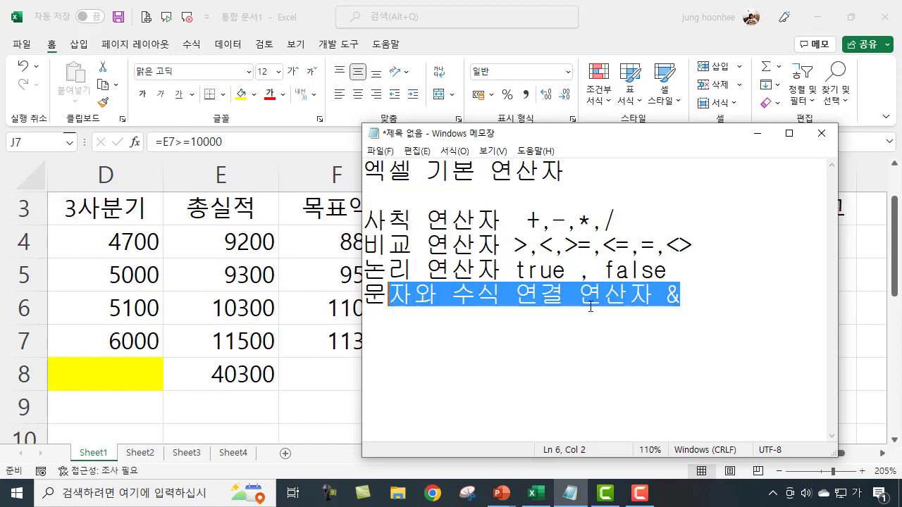
pyautogui.moveTo(696, 298); pyautogui.dragTo(600, 299)
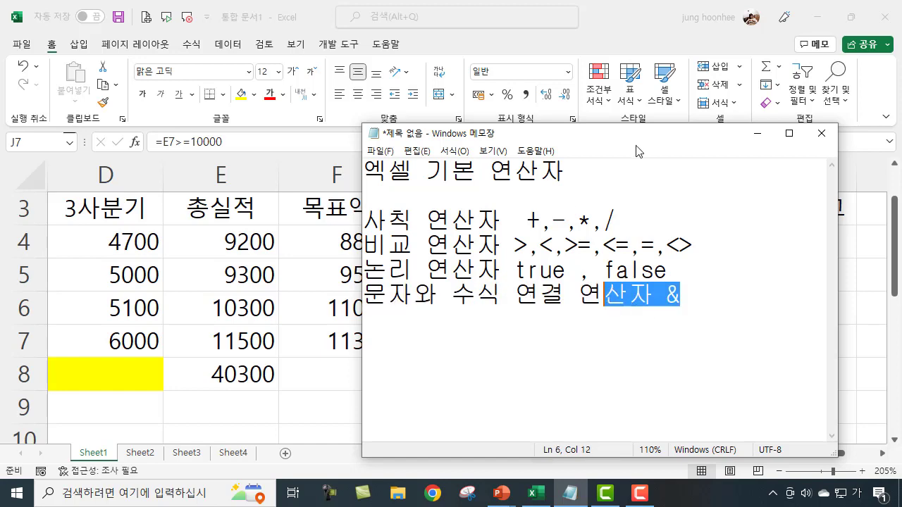
pyautogui.click(758, 141)
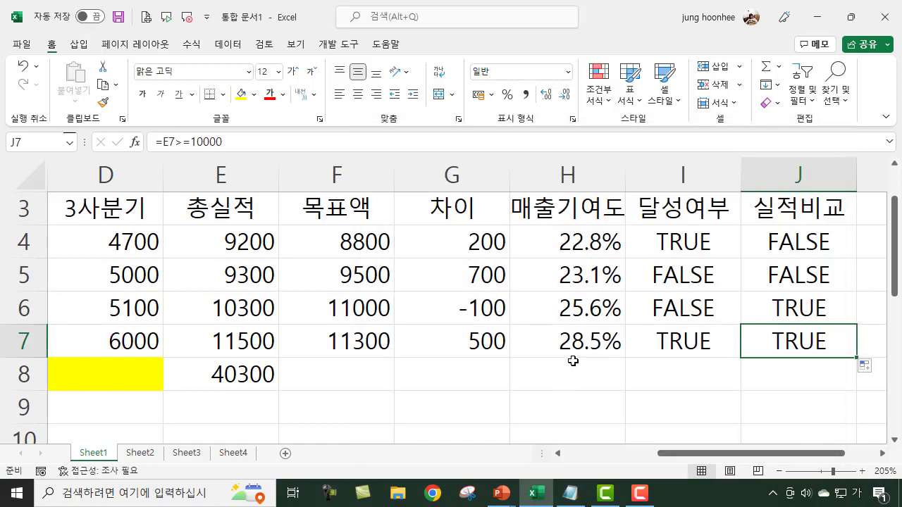
pyautogui.click(532, 421)
pyautogui.click(441, 396)
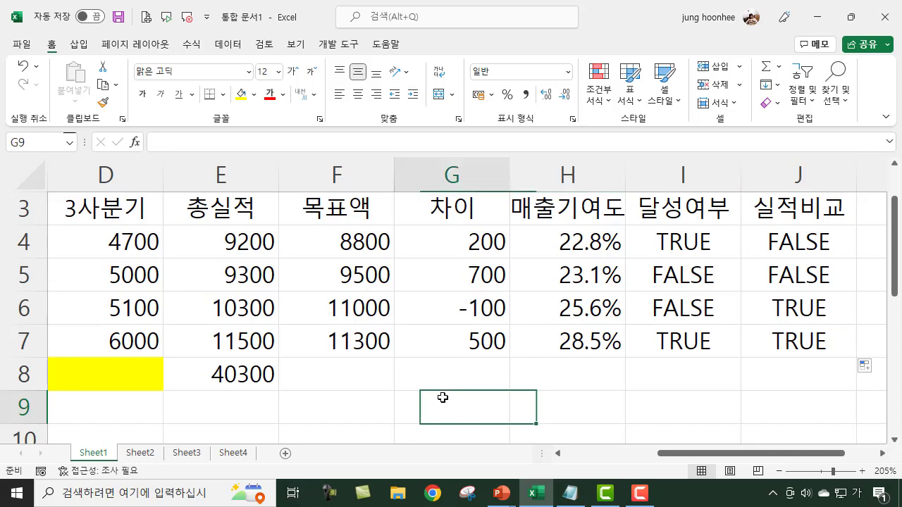
pyautogui.scroll(1, 489, 373)
pyautogui.scroll(-1, 338, 380)
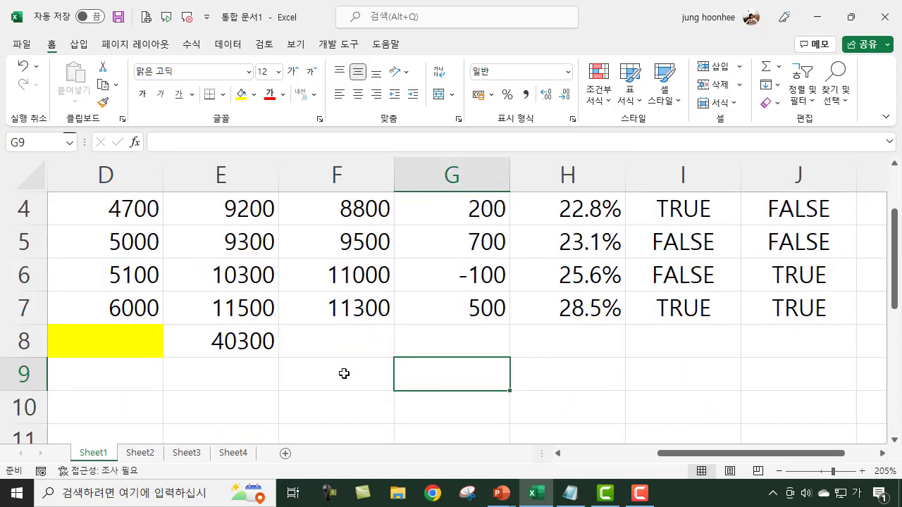
pyautogui.click(336, 384)
# - Enter 1 enclosed in double quotation marks in cell C3 of Sheet2
pyautogui.click(139, 455)
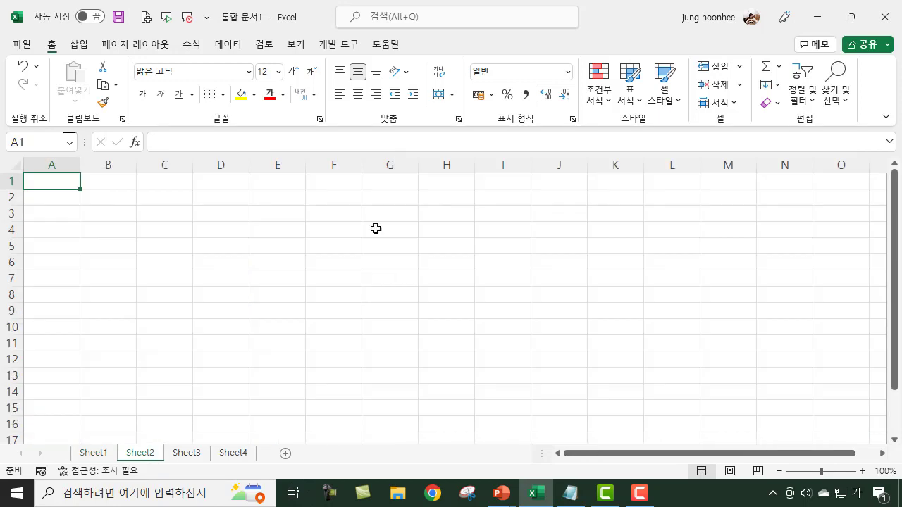
pyautogui.click(432, 233)
pyautogui.keyDown('ctrl'); pyautogui.scroll(2, 455, 246); pyautogui.keyUp('ctrl')
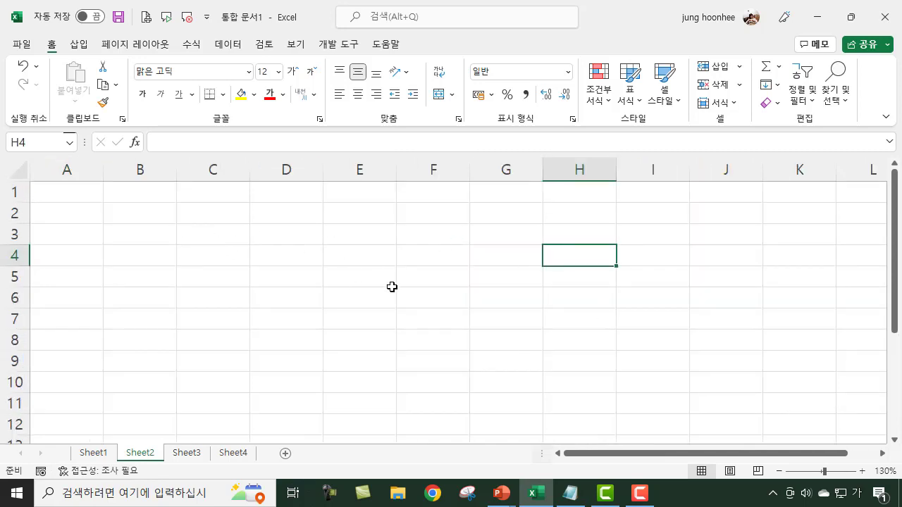
pyautogui.keyDown('ctrl'); pyautogui.scroll(2, 393, 288); pyautogui.keyUp('ctrl')
pyautogui.click(243, 254)
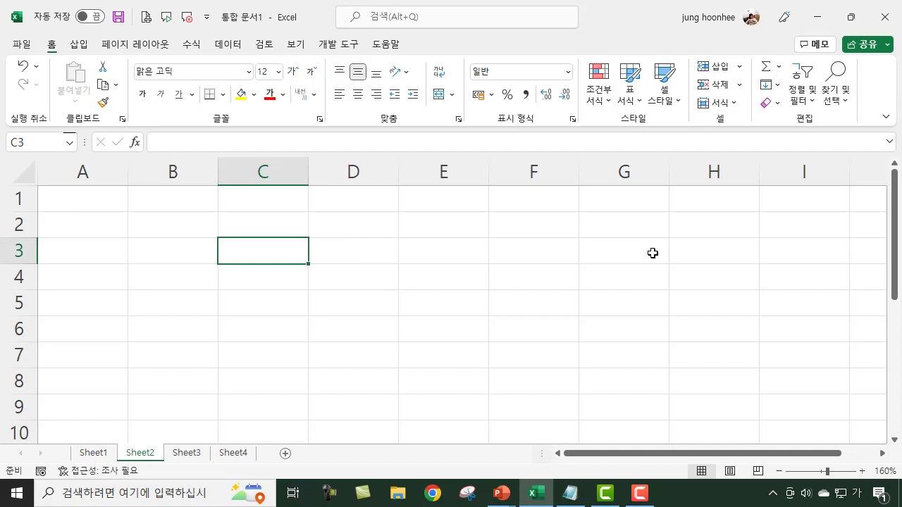
pyautogui.write('"1')
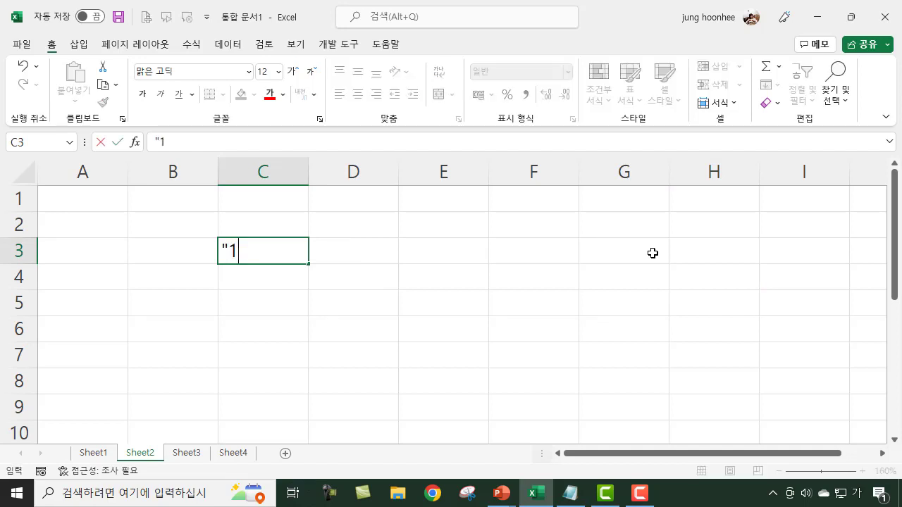
pyautogui.press('Return')
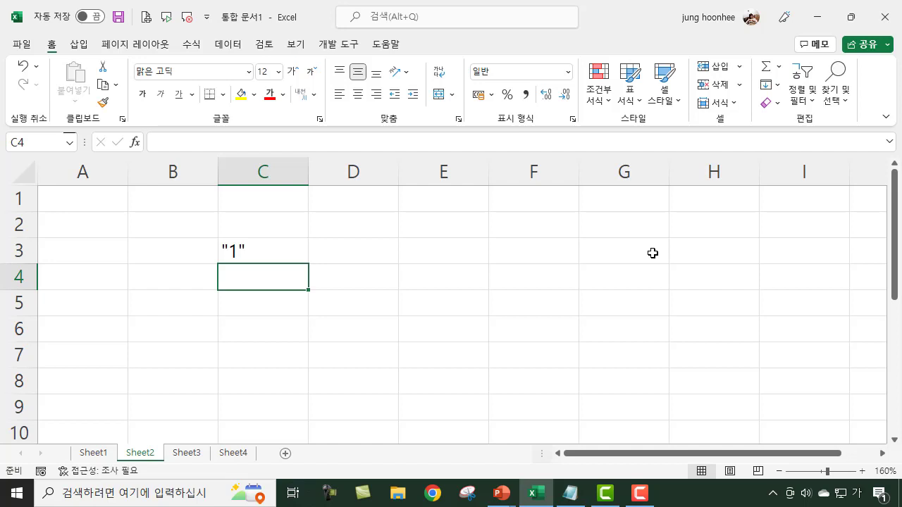
# - Enter 1 as text in C4 using a leading apostrophe and compare its stored content with C3
pyautogui.write("'")
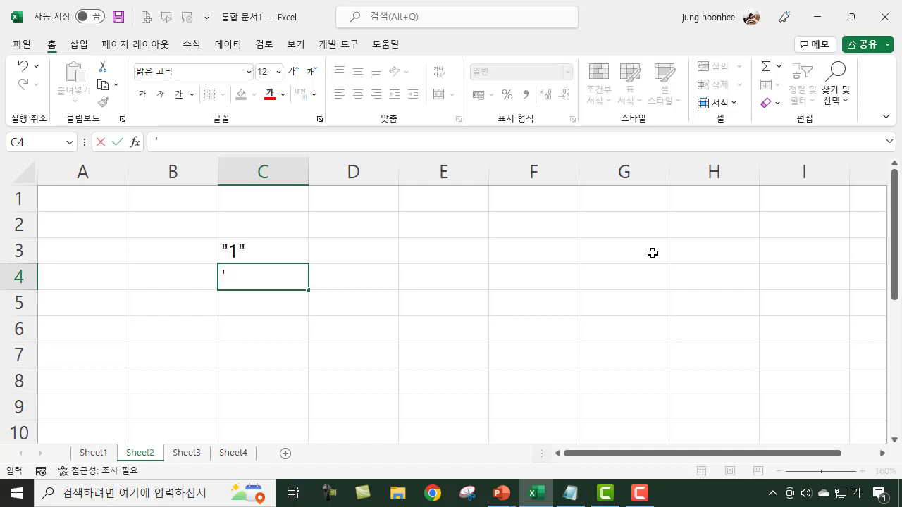
pyautogui.write('1')
pyautogui.press('Return')
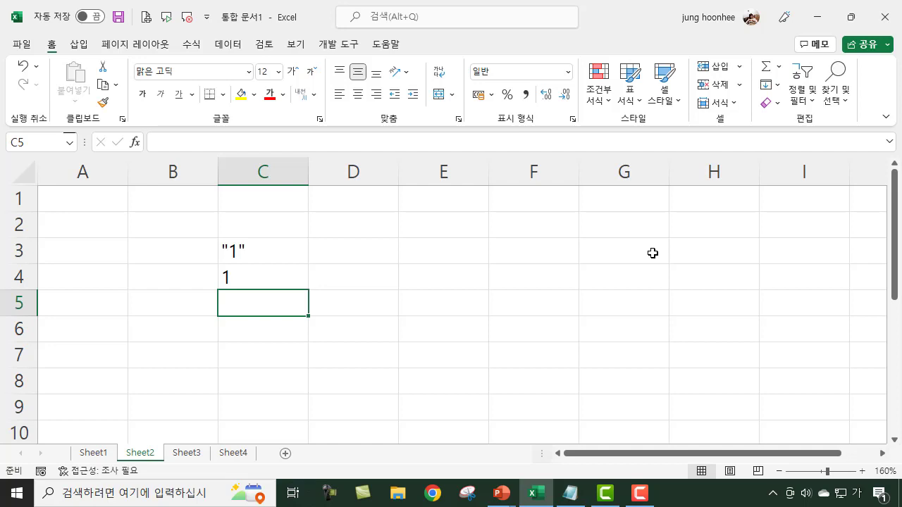
pyautogui.click(285, 251)
pyautogui.click(294, 276)
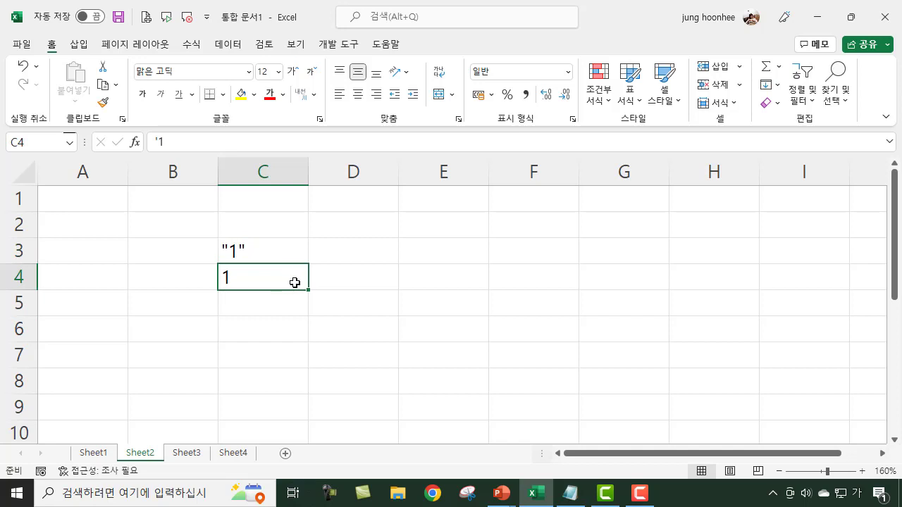
pyautogui.click(232, 306)
pyautogui.click(231, 282)
pyautogui.click(233, 298)
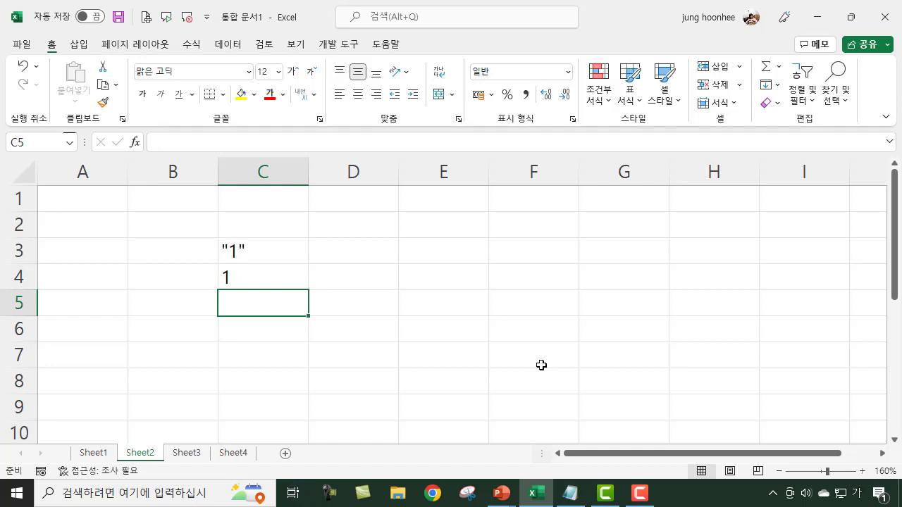
# - Enter 20 in C5 and 33 in C6 as text, each with a leading apostrophe
pyautogui.write("'")
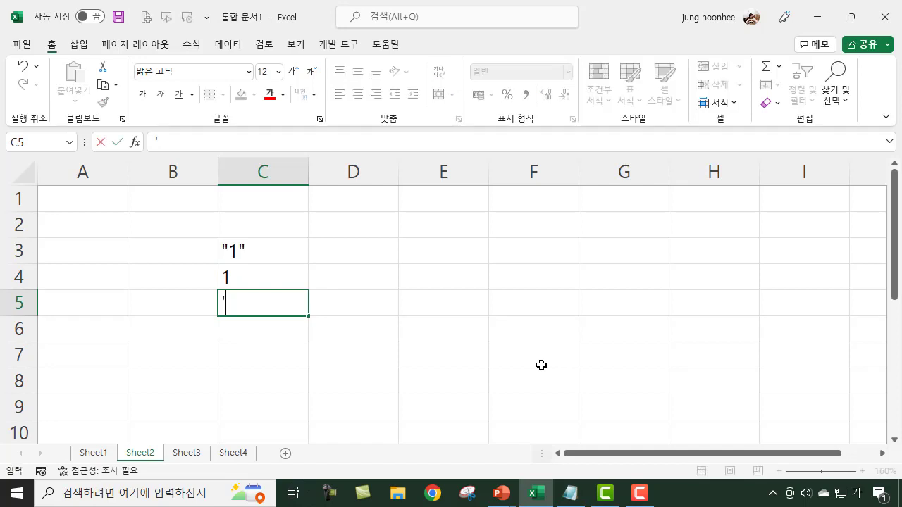
pyautogui.write('20')
pyautogui.press('Return')
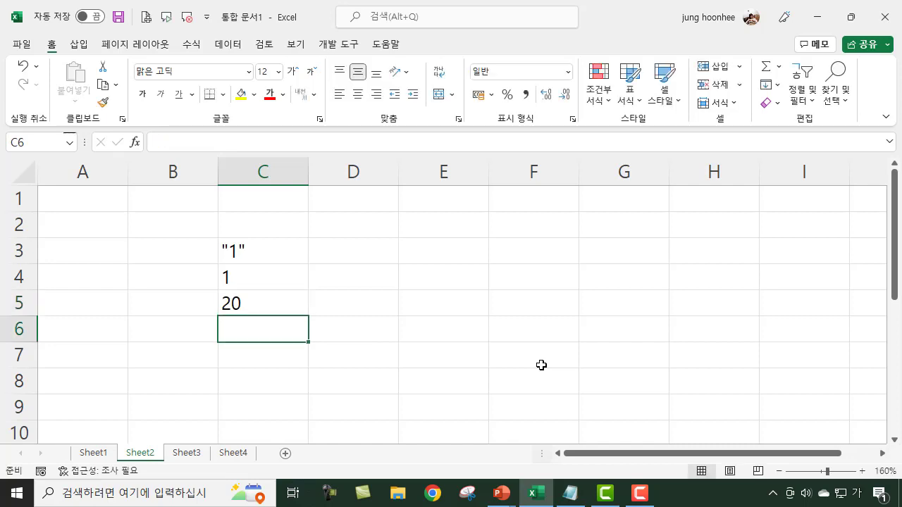
pyautogui.write("'33")
pyautogui.press('Return')
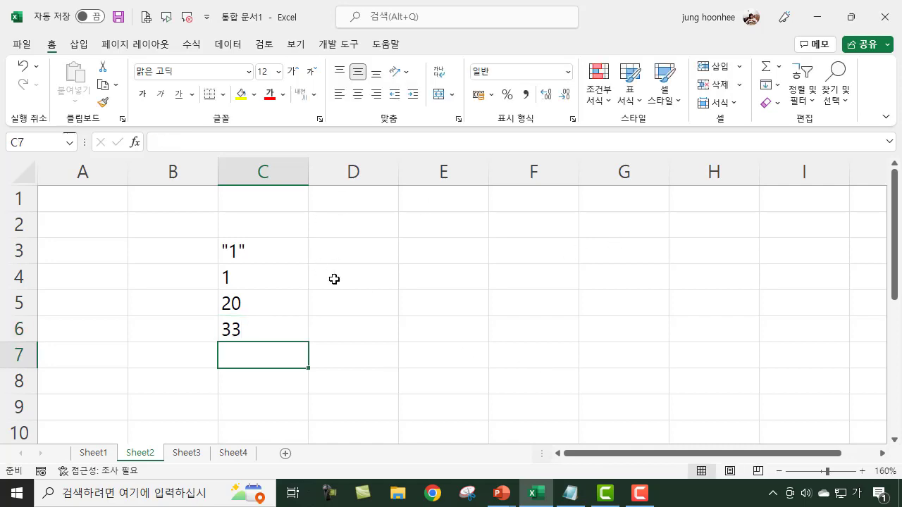
# - Examine the contents of the apostrophe-prefixed text numbers in C4, C5 and C6 one by one
pyautogui.click(444, 331)
pyautogui.click(264, 285)
pyautogui.click(250, 306)
pyautogui.click(241, 331)
pyautogui.moveTo(251, 272); pyautogui.dragTo(249, 324)
pyautogui.click(445, 357)
pyautogui.click(260, 276)
pyautogui.click(256, 307)
pyautogui.click(256, 336)
pyautogui.click(434, 327)
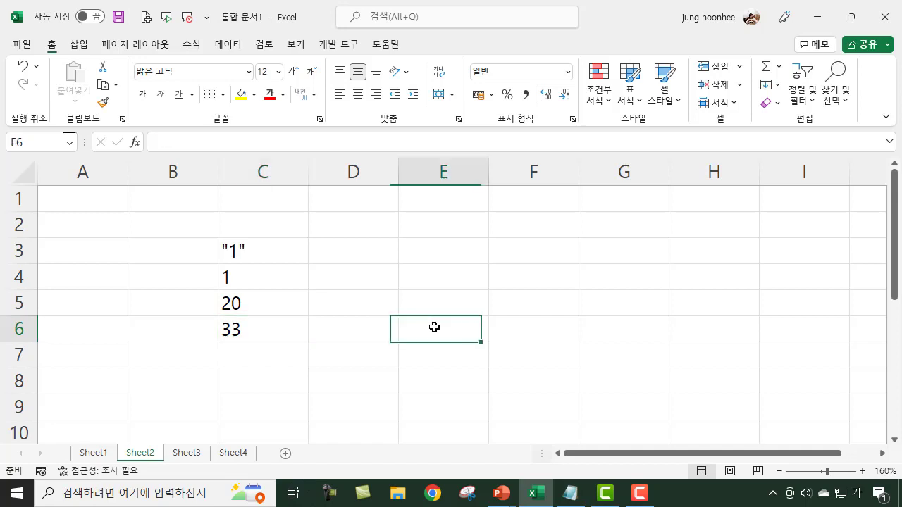
pyautogui.click(239, 275)
pyautogui.click(238, 301)
pyautogui.click(241, 339)
pyautogui.click(313, 354)
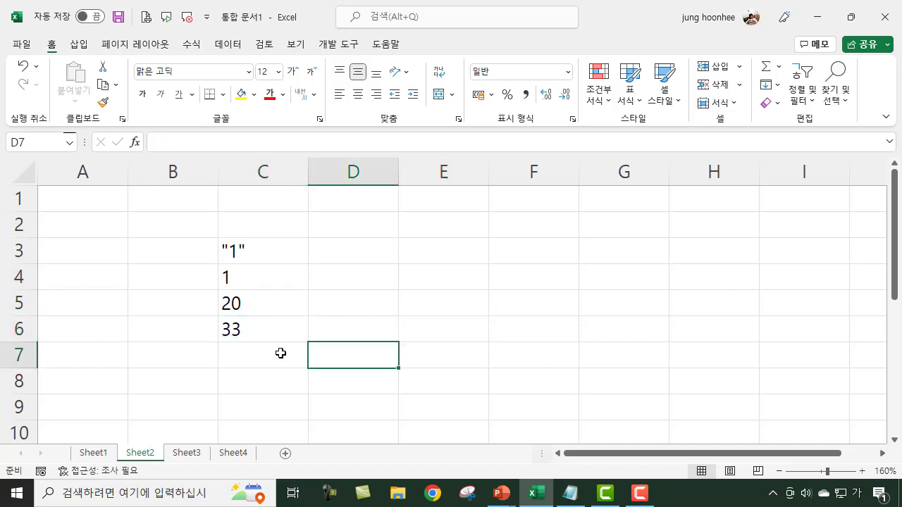
pyautogui.click(256, 360)
# - Delete the quoted entry in C3 and check the remaining text numbers in C4 to C6
pyautogui.click(452, 275)
pyautogui.click(259, 262)
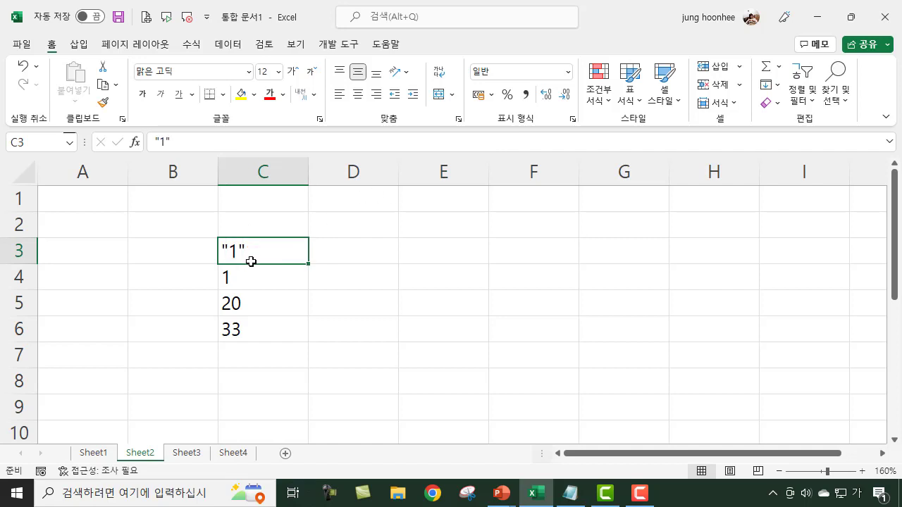
pyautogui.press('Delete')
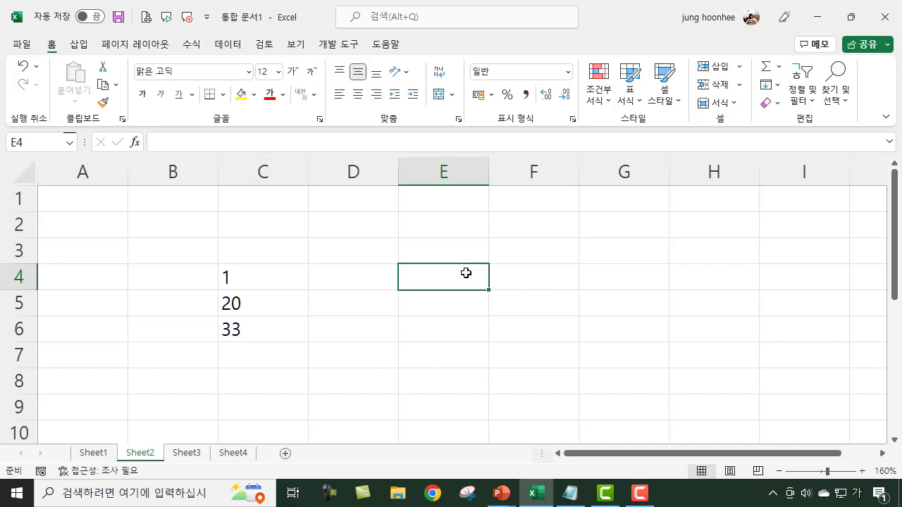
pyautogui.click(269, 270)
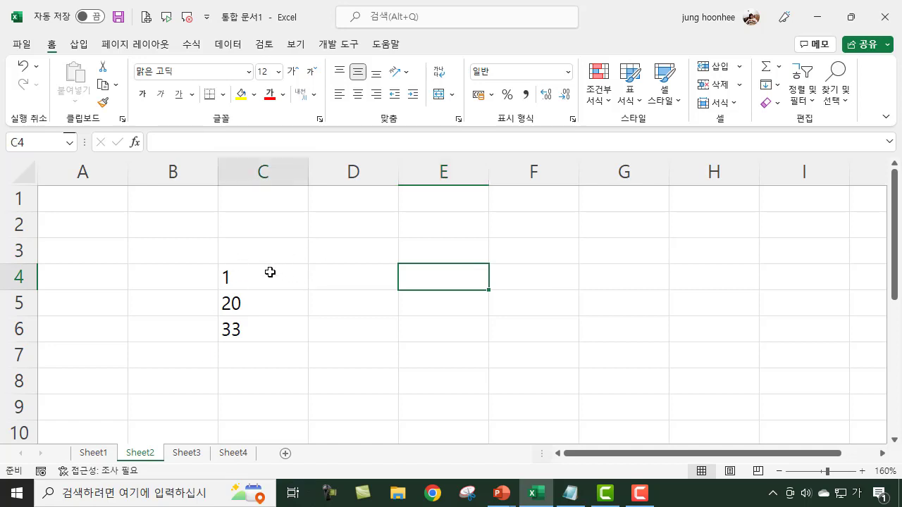
pyautogui.click(262, 307)
pyautogui.click(258, 330)
pyautogui.click(381, 332)
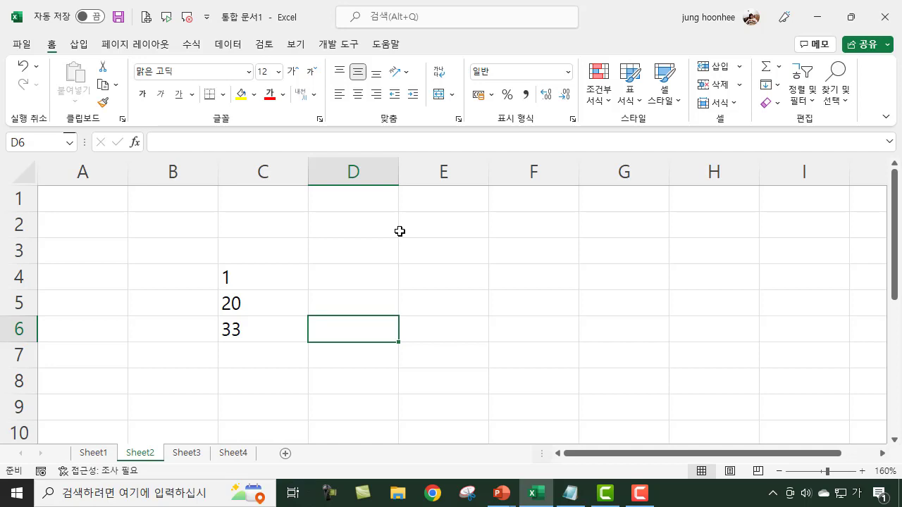
pyautogui.click(243, 356)
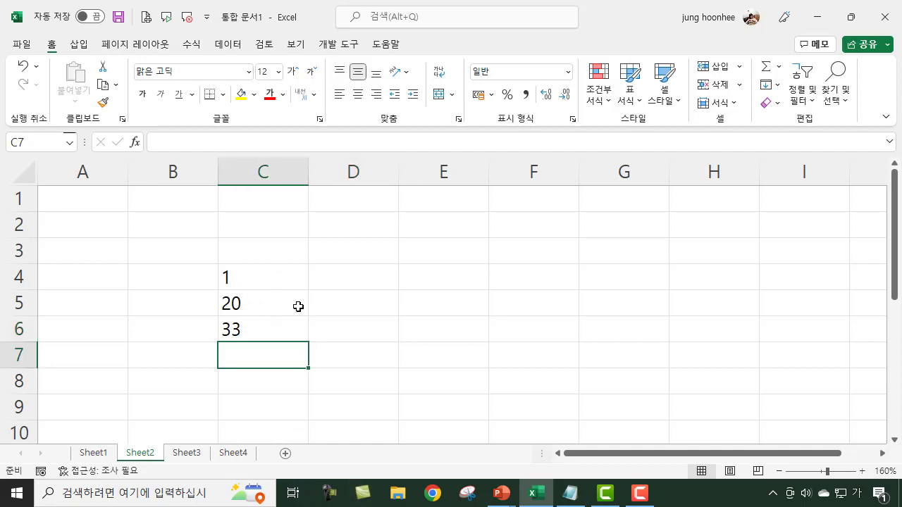
# - Right-align the text numbers in C4 to C6
pyautogui.moveTo(252, 271); pyautogui.dragTo(255, 324)
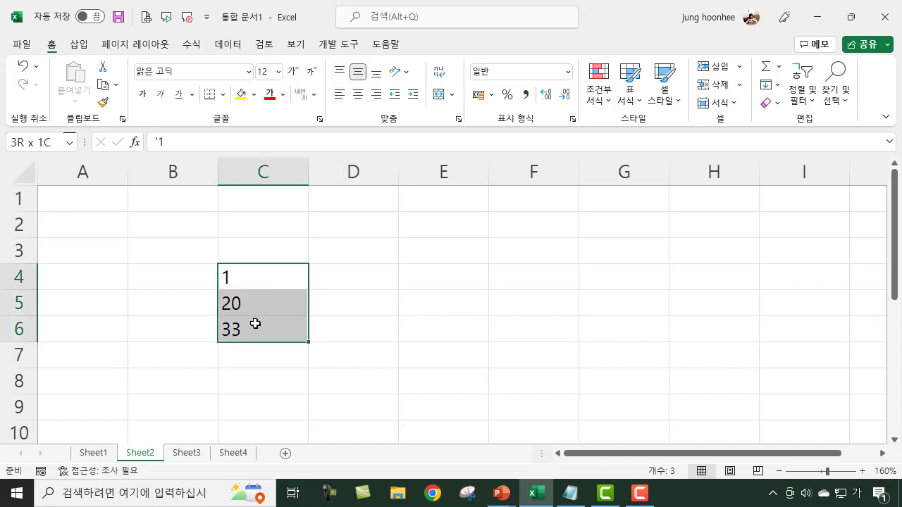
pyautogui.click(376, 93)
pyautogui.click(474, 310)
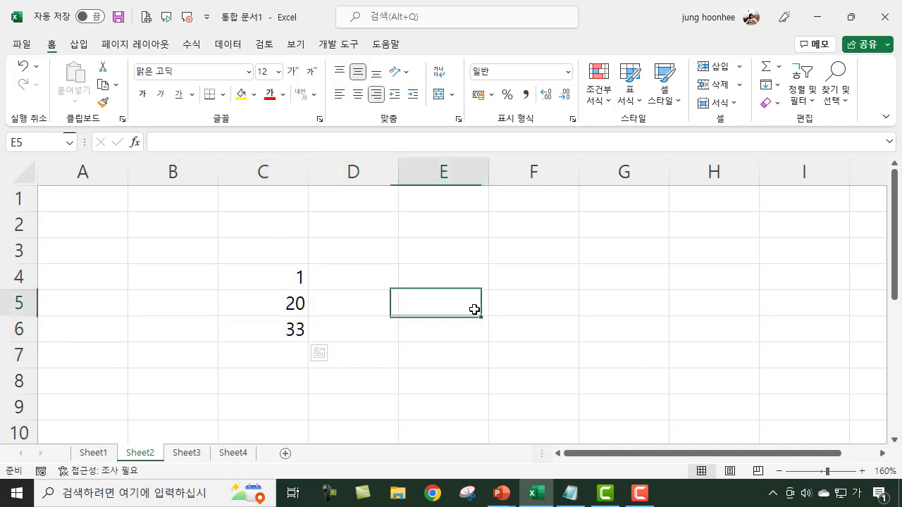
# - Total the text numbers in C4 to C6 with a SUM formula in C7, =SUM(C4:C6)
pyautogui.click(280, 328)
pyautogui.click(409, 336)
pyautogui.click(261, 358)
pyautogui.click(298, 277)
pyautogui.click(286, 304)
pyautogui.click(278, 334)
pyautogui.click(272, 359)
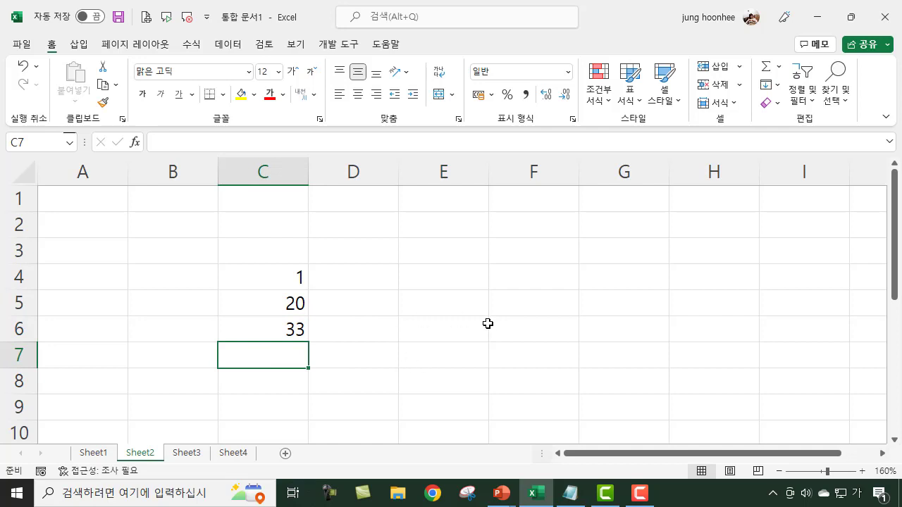
pyautogui.click(765, 70)
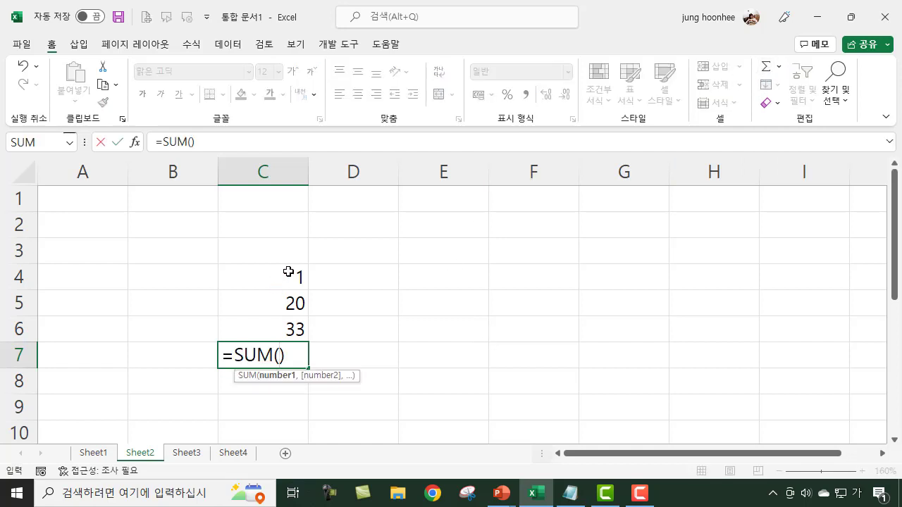
pyautogui.moveTo(287, 277); pyautogui.dragTo(285, 319)
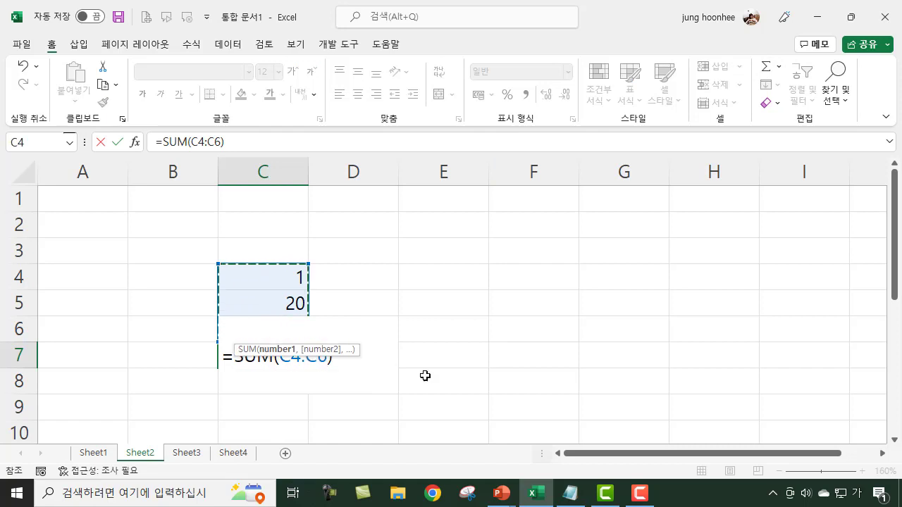
pyautogui.click(366, 364)
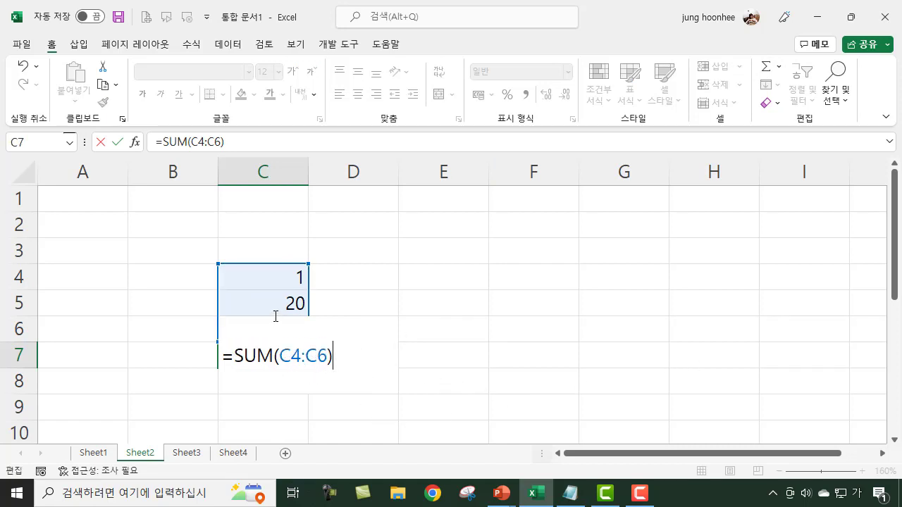
pyautogui.press('Return')
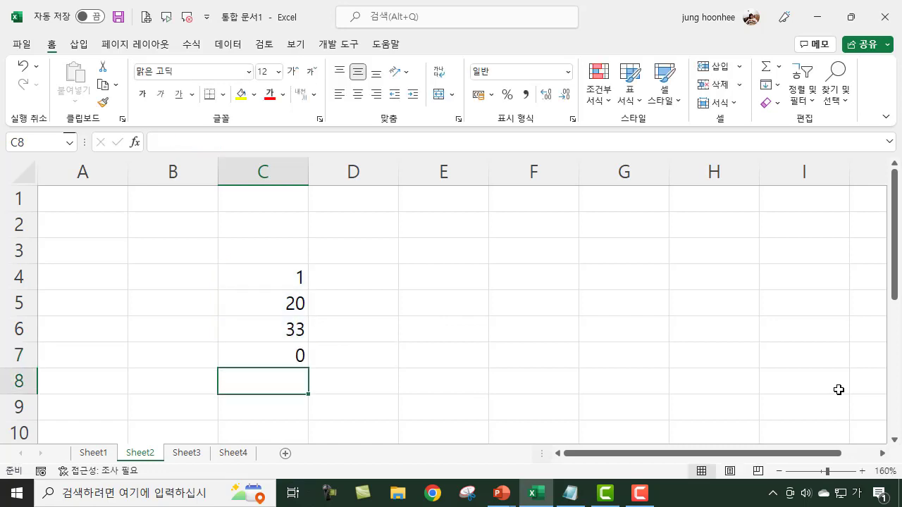
# - Examine the SUM formula in C7 and its result for the text numbers above it
pyautogui.click(477, 360)
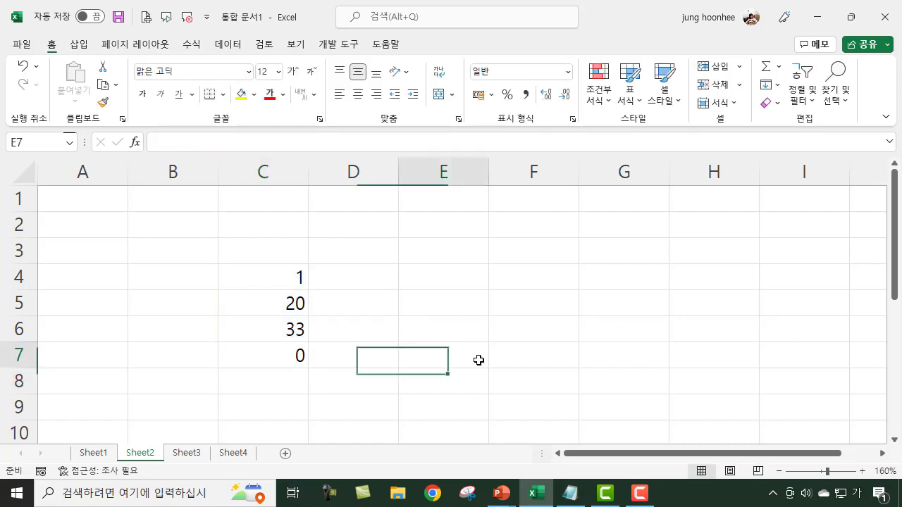
pyautogui.click(285, 359)
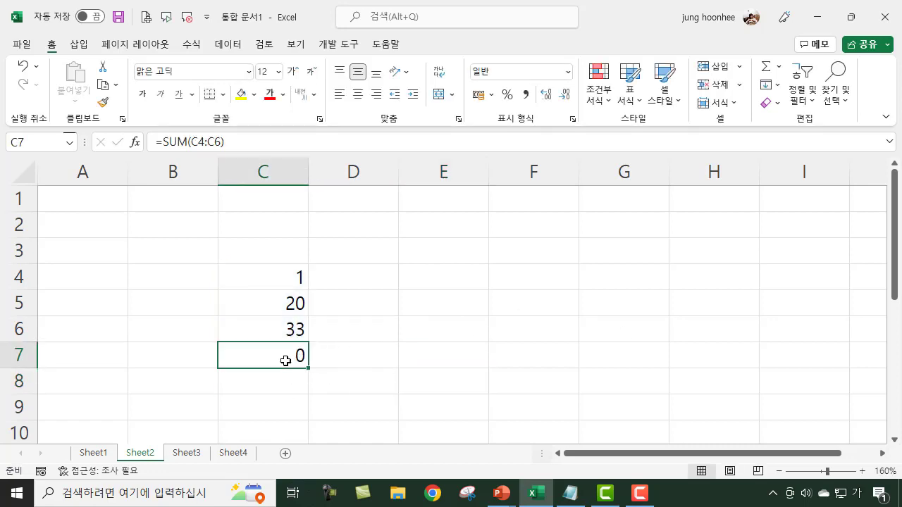
pyautogui.click(448, 367)
pyautogui.click(268, 364)
pyautogui.click(377, 388)
pyautogui.click(288, 354)
pyautogui.click(391, 349)
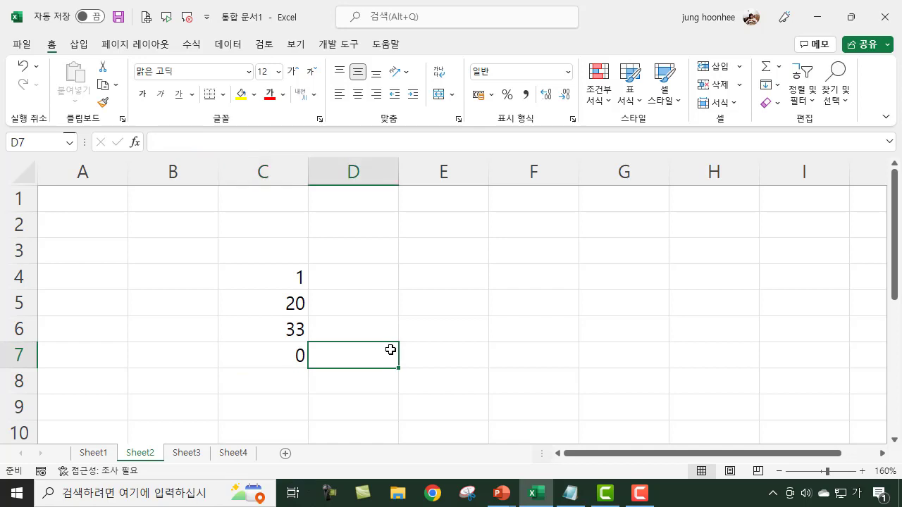
pyautogui.click(469, 273)
pyautogui.click(379, 332)
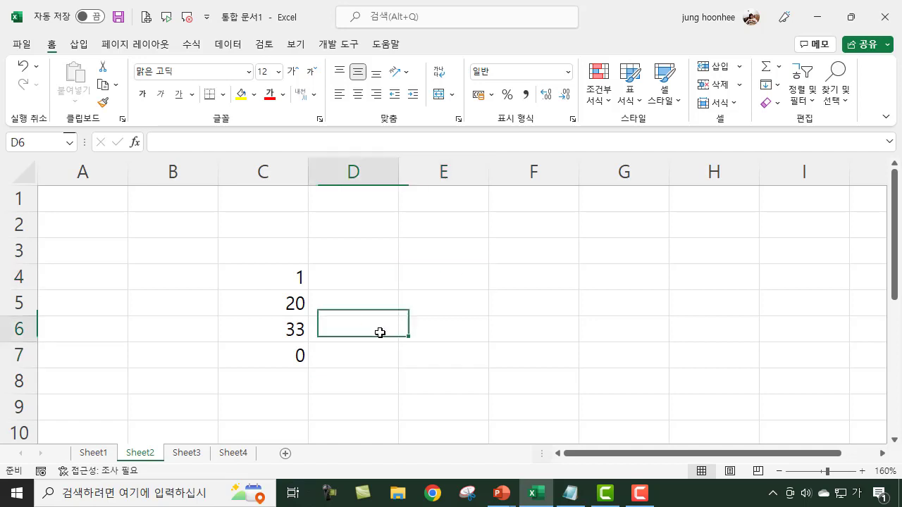
pyautogui.click(289, 355)
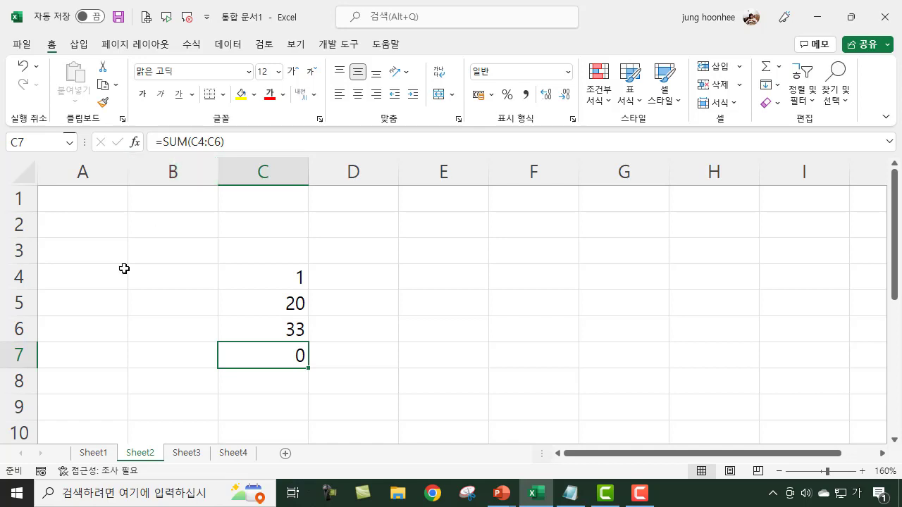
# - Examine the stored contents of C4, C5 and C6 for the leading apostrophes that mark them as text
pyautogui.click(431, 320)
pyautogui.click(270, 282)
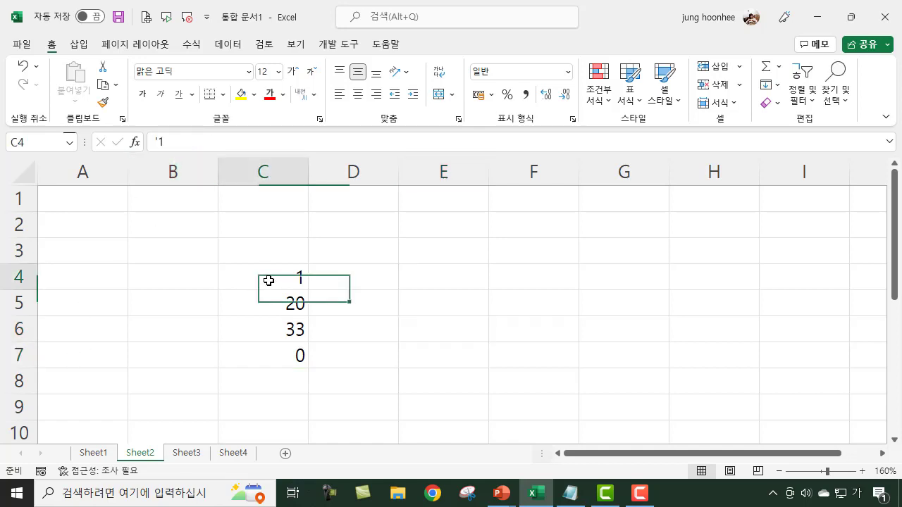
pyautogui.click(272, 304)
pyautogui.click(272, 329)
pyautogui.click(416, 338)
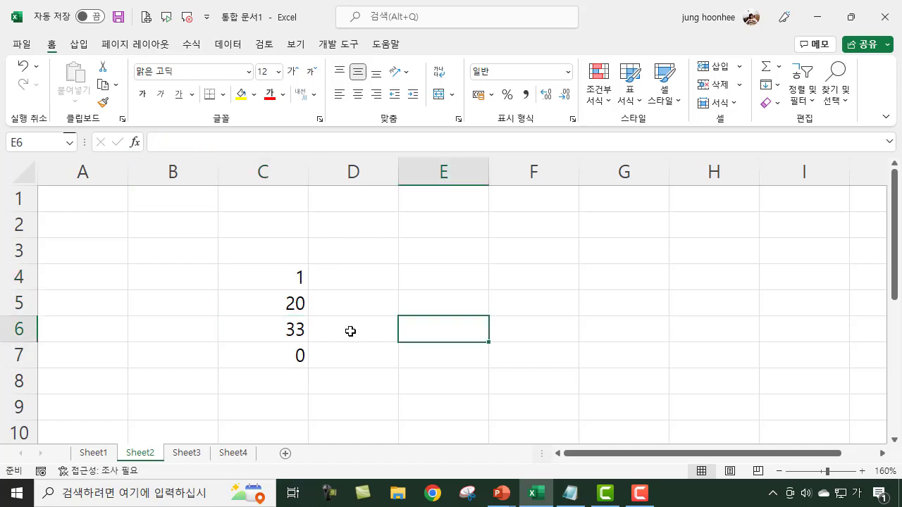
pyautogui.click(495, 314)
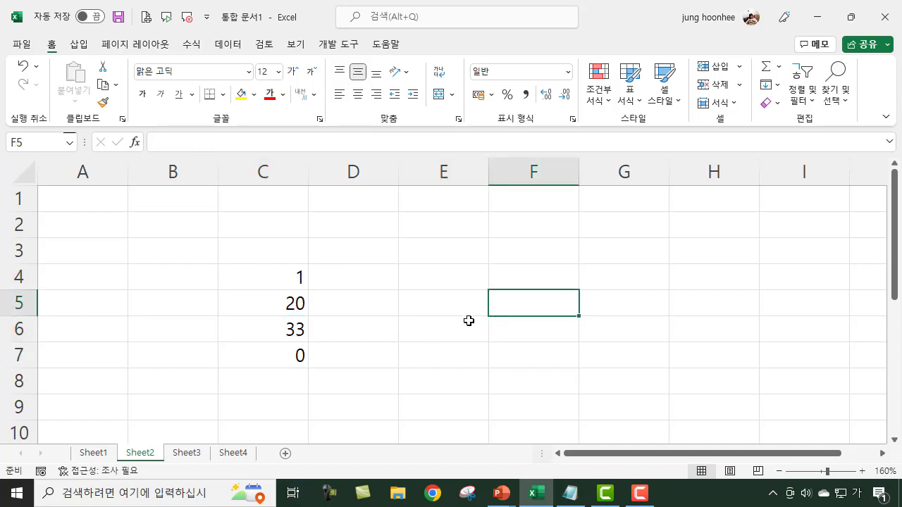
pyautogui.click(276, 278)
pyautogui.click(263, 298)
pyautogui.click(265, 318)
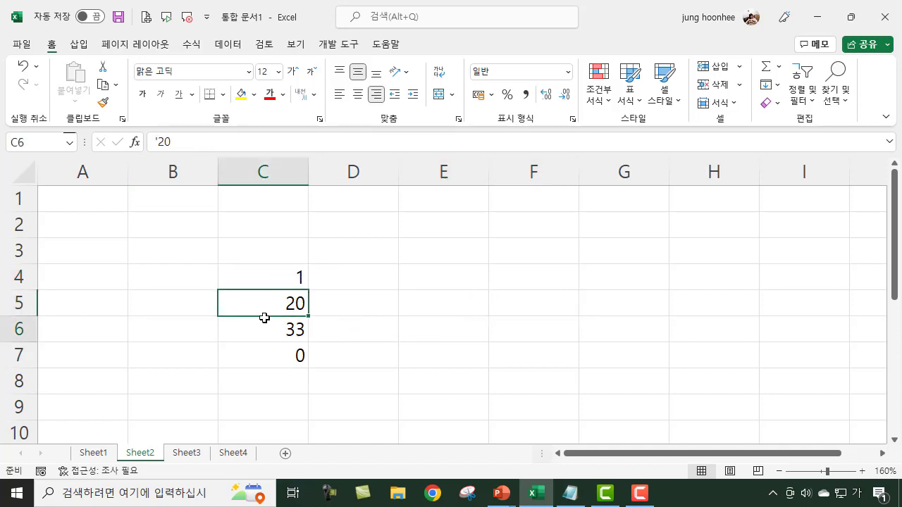
pyautogui.click(283, 279)
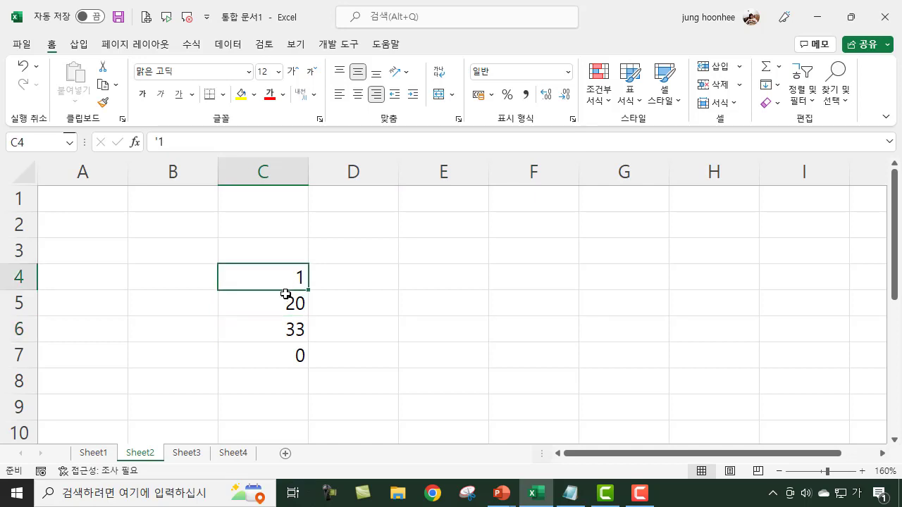
pyautogui.moveTo(286, 290); pyautogui.dragTo(282, 322)
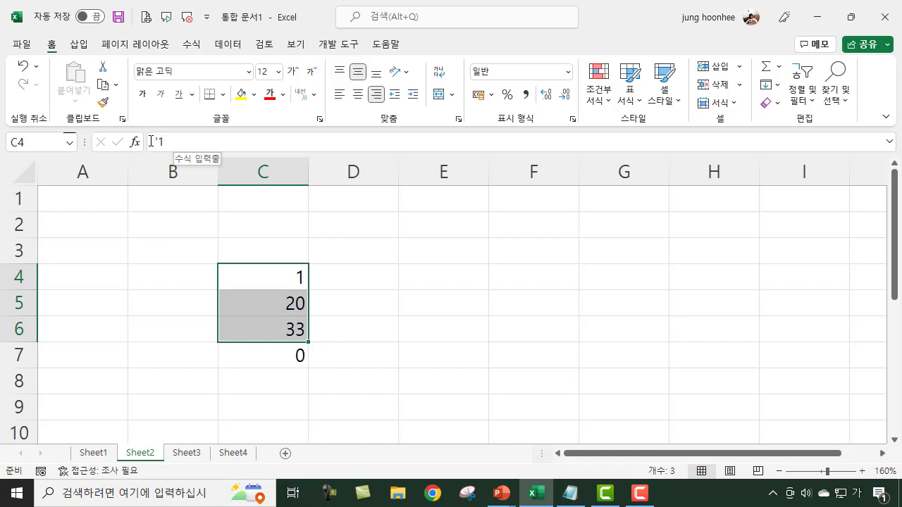
pyautogui.click(490, 297)
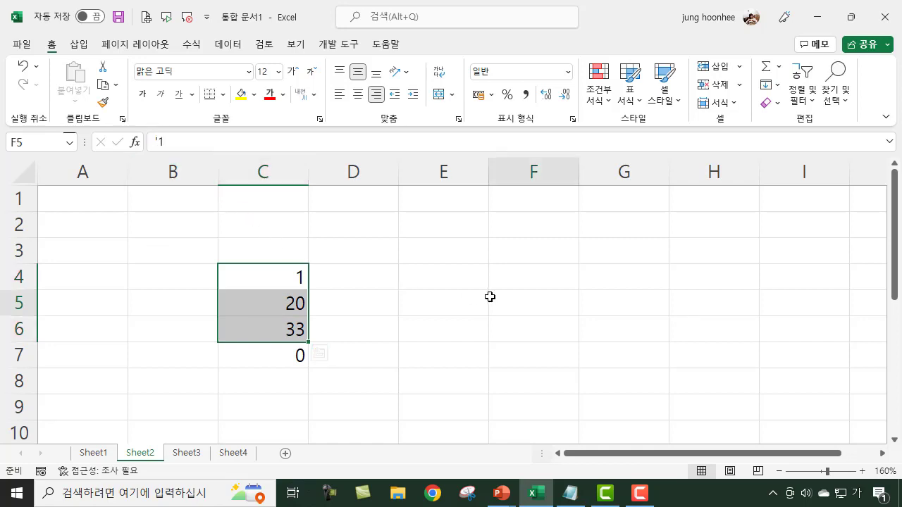
pyautogui.click(275, 275)
pyautogui.click(279, 302)
pyautogui.click(274, 333)
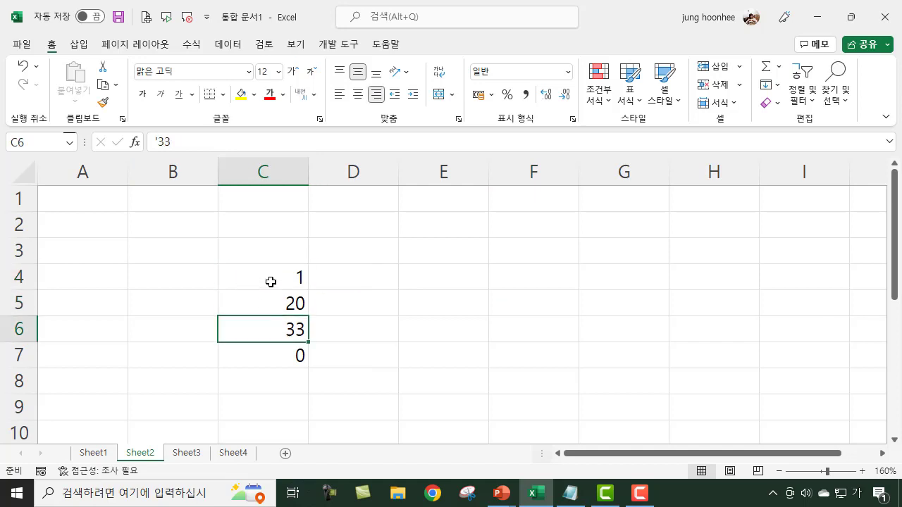
pyautogui.click(272, 276)
pyautogui.click(394, 294)
pyautogui.click(288, 278)
pyautogui.click(280, 304)
pyautogui.click(279, 328)
pyautogui.click(367, 301)
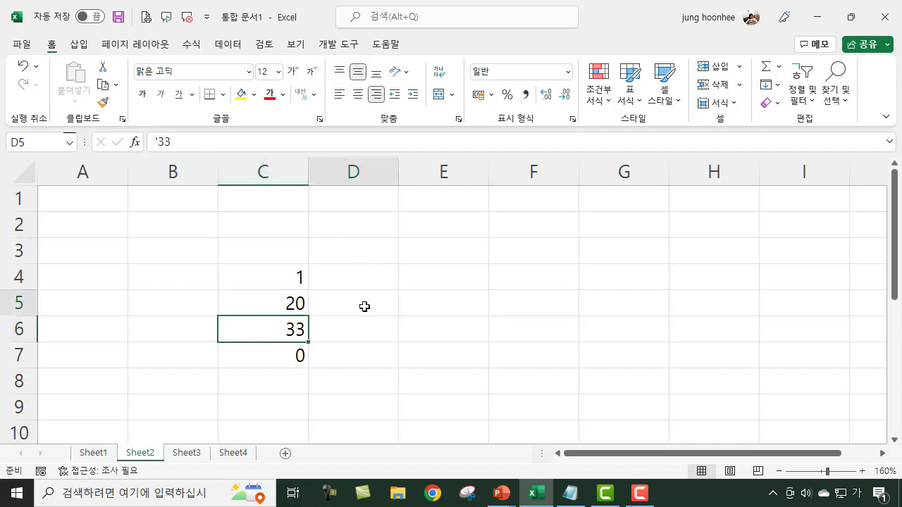
pyautogui.click(272, 269)
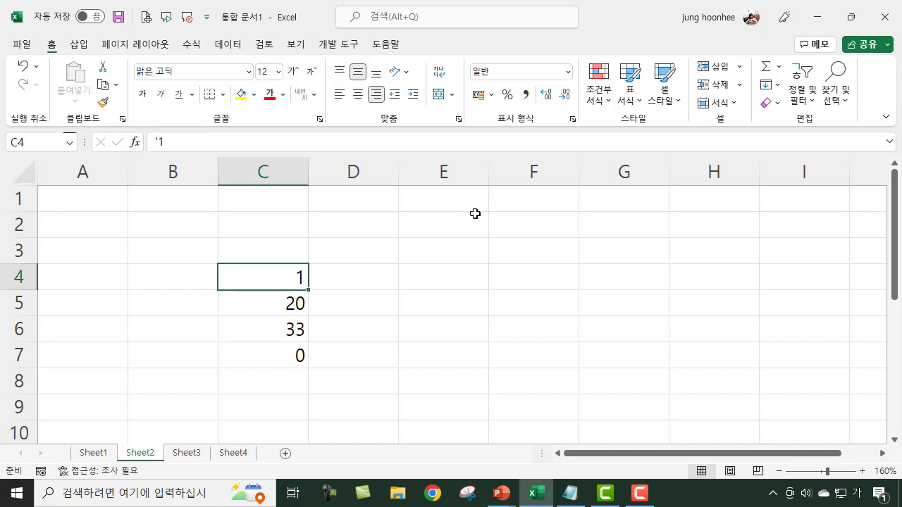
pyautogui.click(433, 275)
pyautogui.click(564, 294)
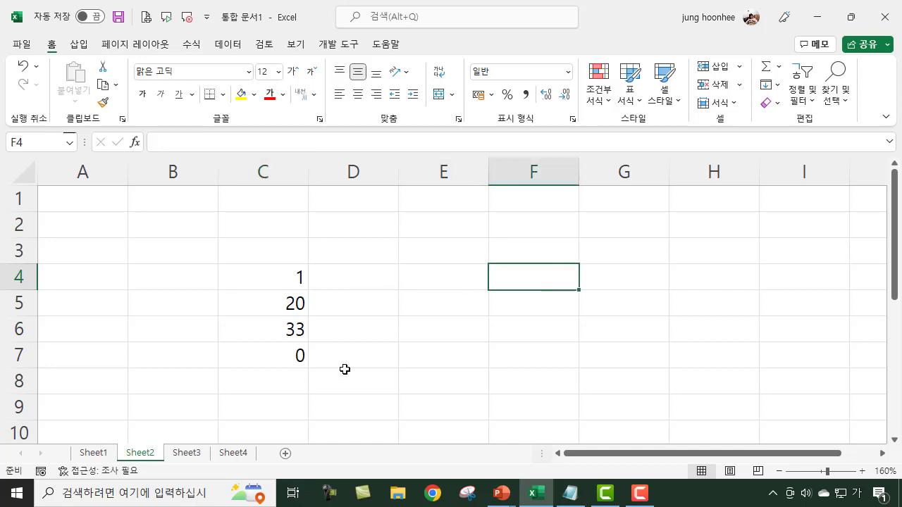
pyautogui.moveTo(273, 278); pyautogui.dragTo(283, 328)
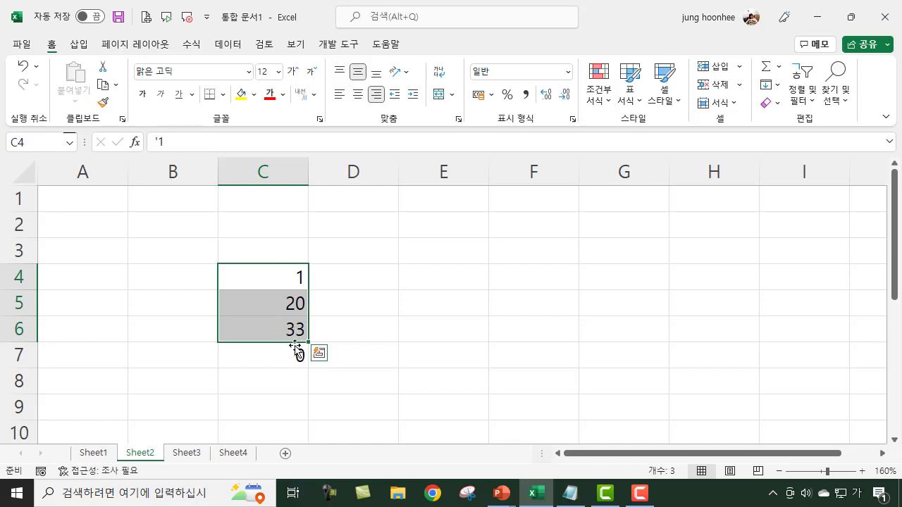
pyautogui.click(415, 348)
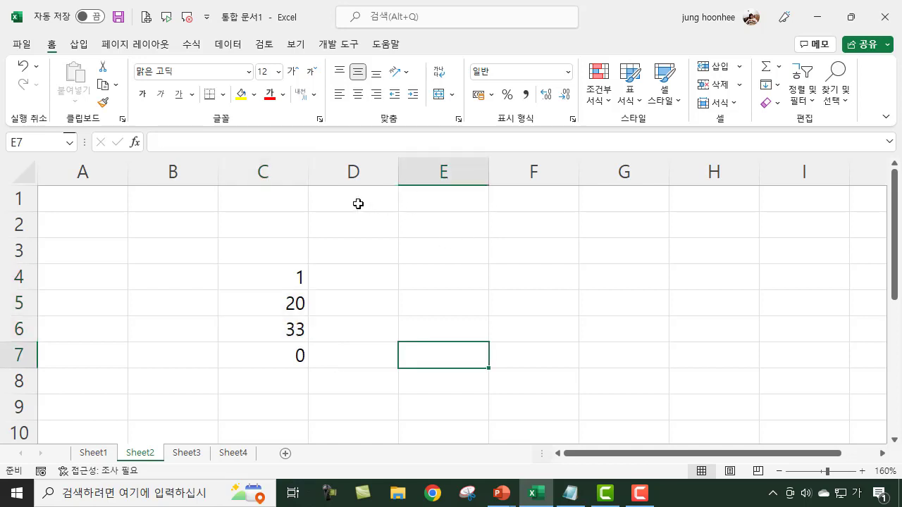
# - Enter the number 1 in the empty cell E1 and copy that cell
pyautogui.click(453, 202)
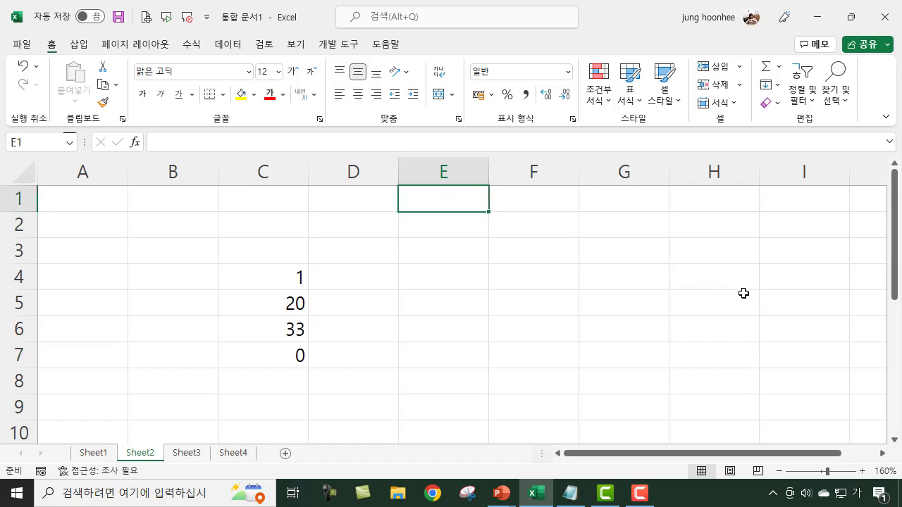
pyautogui.write('1')
pyautogui.press('Return')
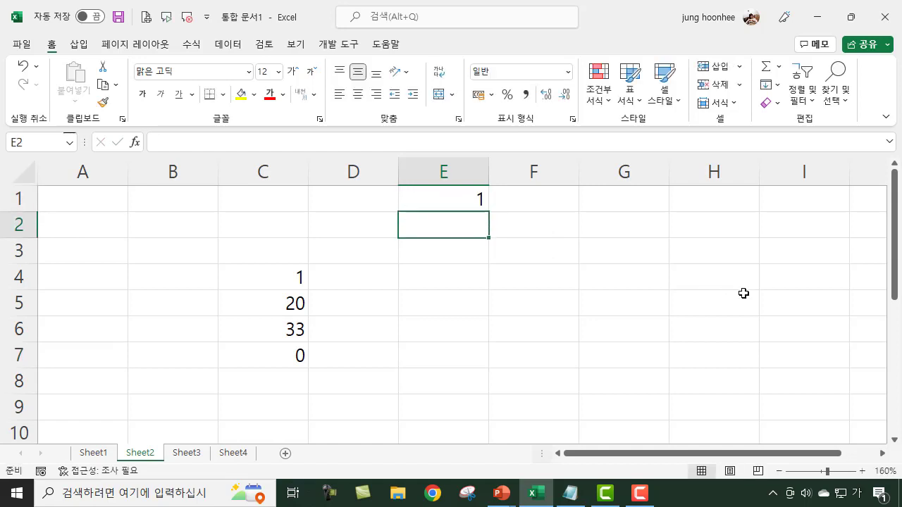
pyautogui.click(629, 329)
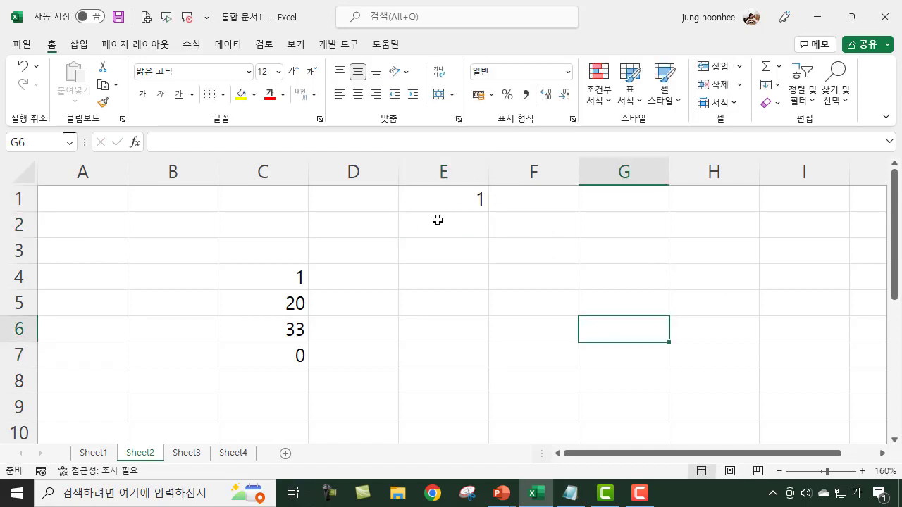
pyautogui.click(442, 195)
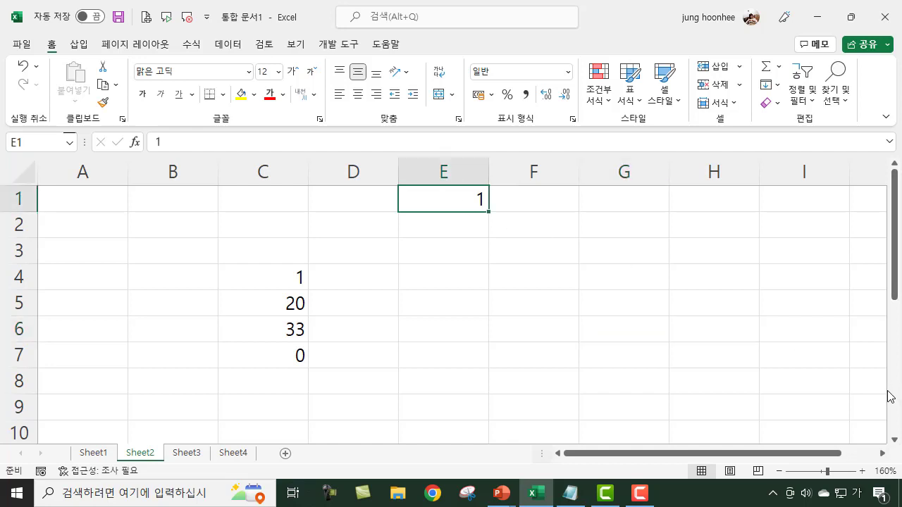
pyautogui.hotkey('ctrl', 'c')
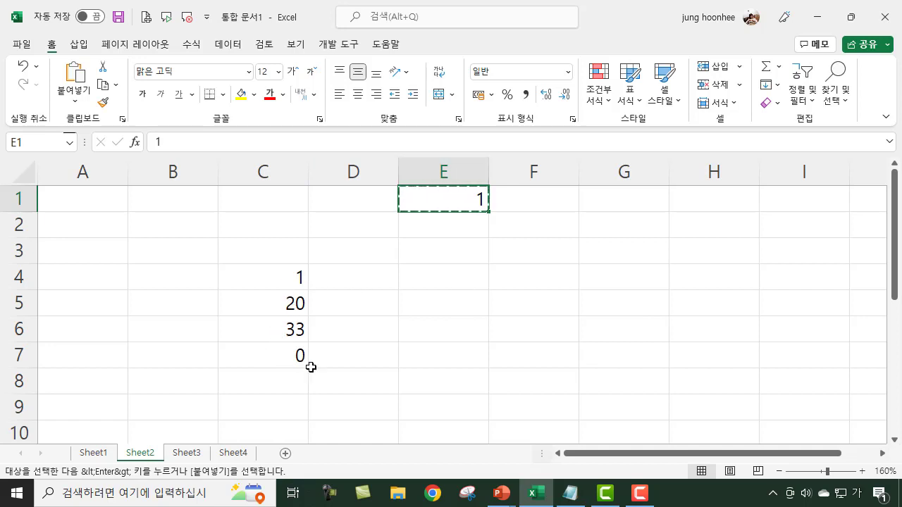
# - Convert C4 to C6 into real numbers by pasting the copied 1 onto them with the Paste Special multiply operation (곱하기)
pyautogui.click(284, 275)
pyautogui.moveTo(284, 275); pyautogui.dragTo(282, 323)
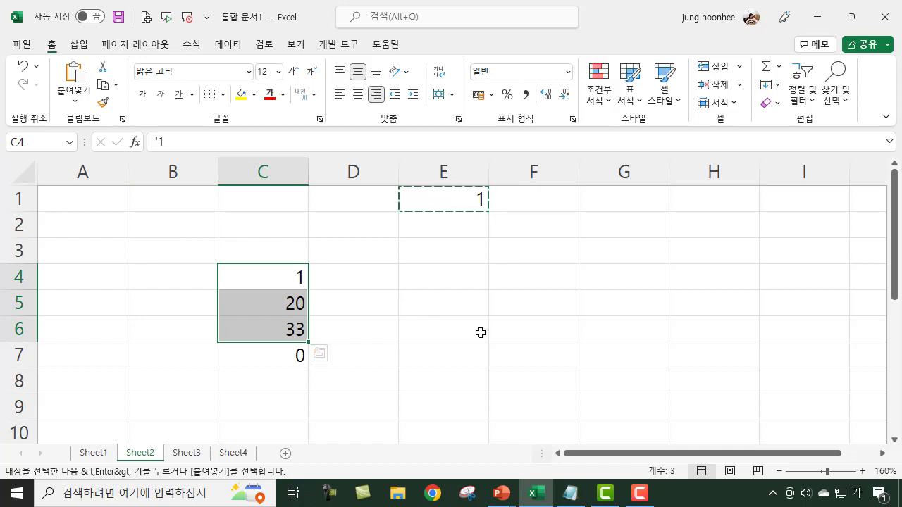
pyautogui.hotkey('ctrl', 'alt', 'v')
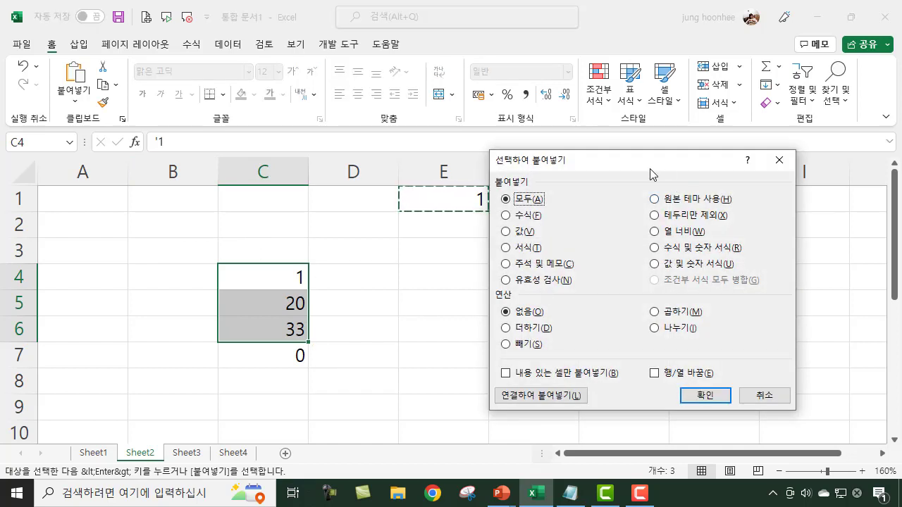
pyautogui.moveTo(604, 149); pyautogui.dragTo(592, 111)
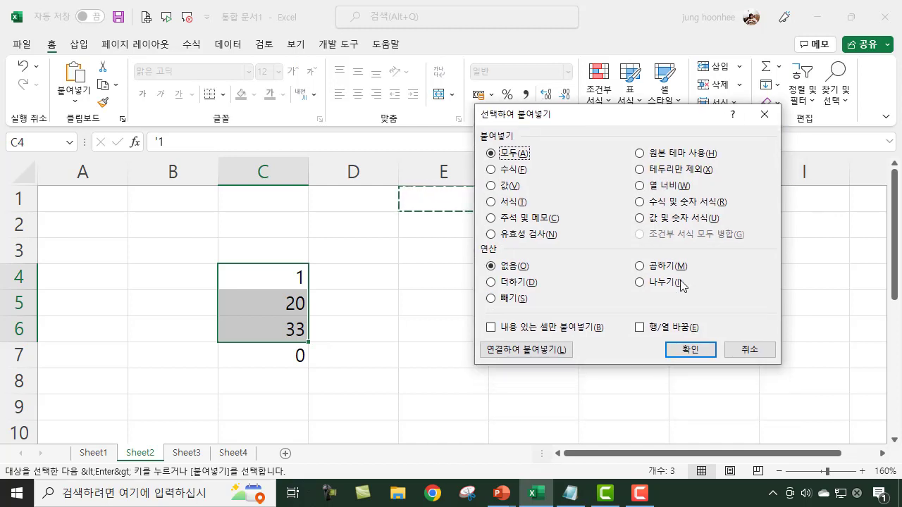
pyautogui.click(640, 267)
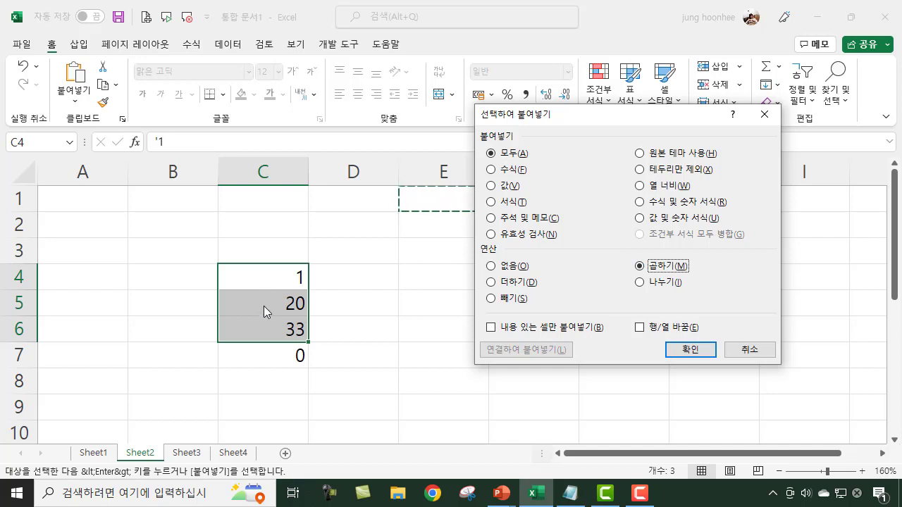
pyautogui.click(692, 350)
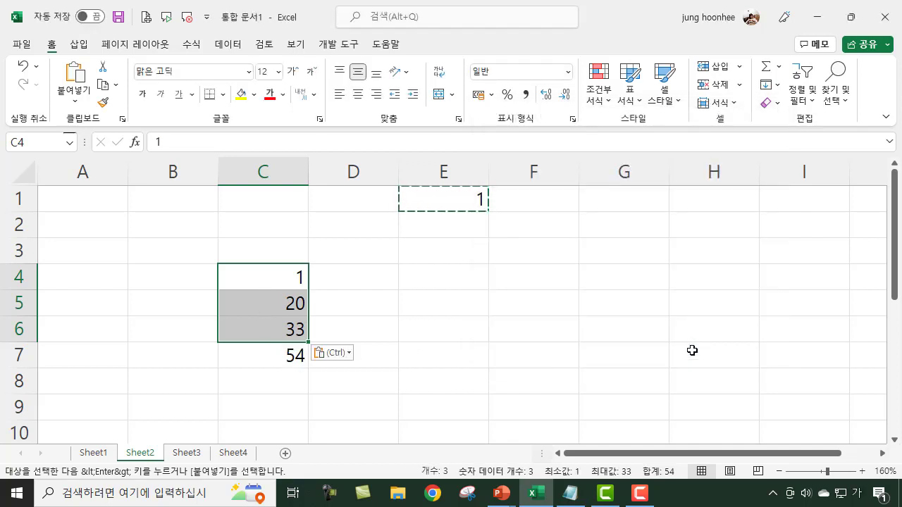
pyautogui.click(283, 359)
pyautogui.press('Escape')
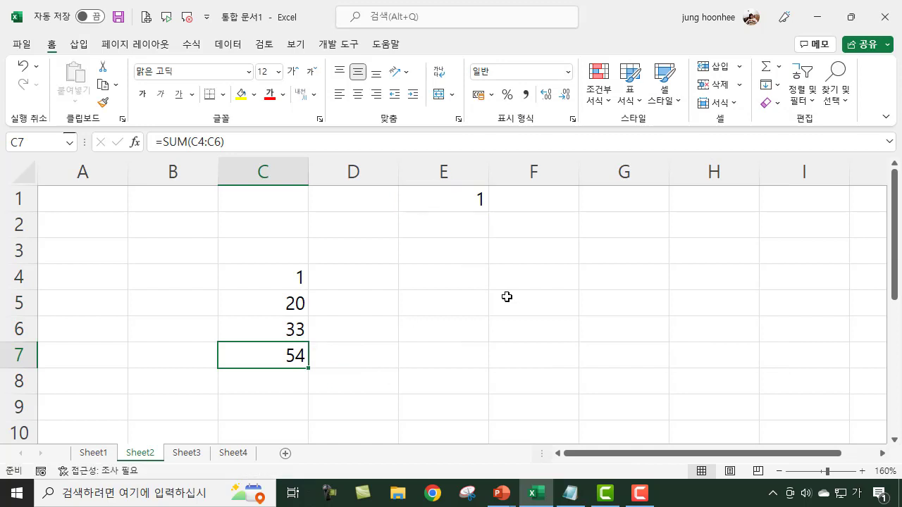
# - Check the converted numbers in C4 to C6 and their sum in C7, and delete the helper value from E1
pyautogui.click(506, 296)
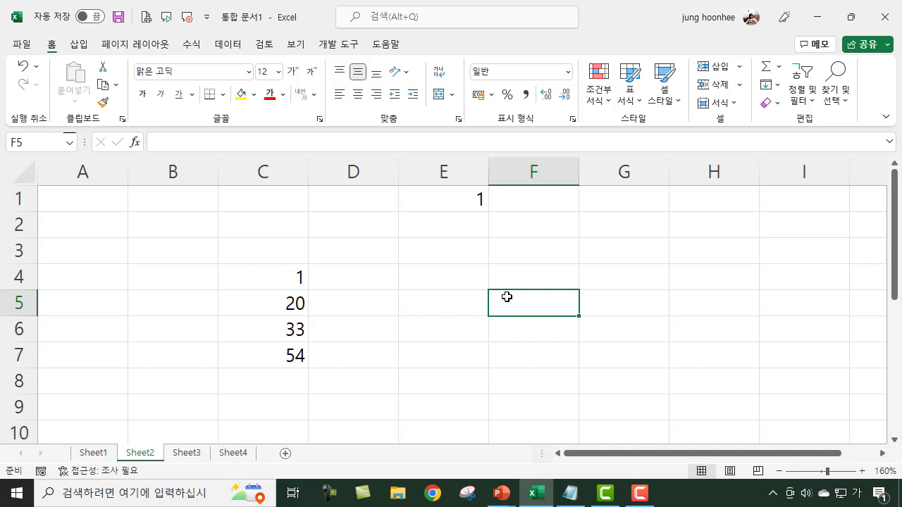
pyautogui.click(410, 304)
pyautogui.moveTo(280, 281); pyautogui.dragTo(288, 330)
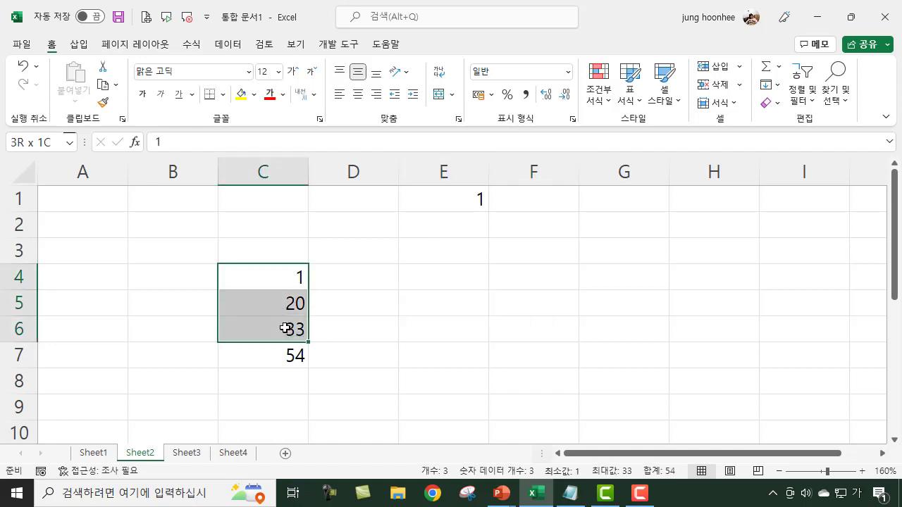
pyautogui.click(511, 371)
pyautogui.click(299, 355)
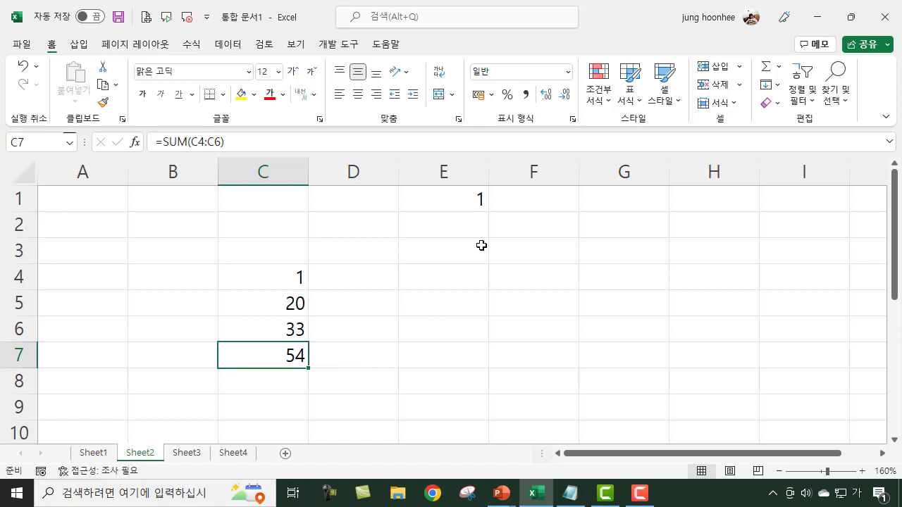
pyautogui.click(458, 205)
pyautogui.press('Delete')
pyautogui.click(531, 272)
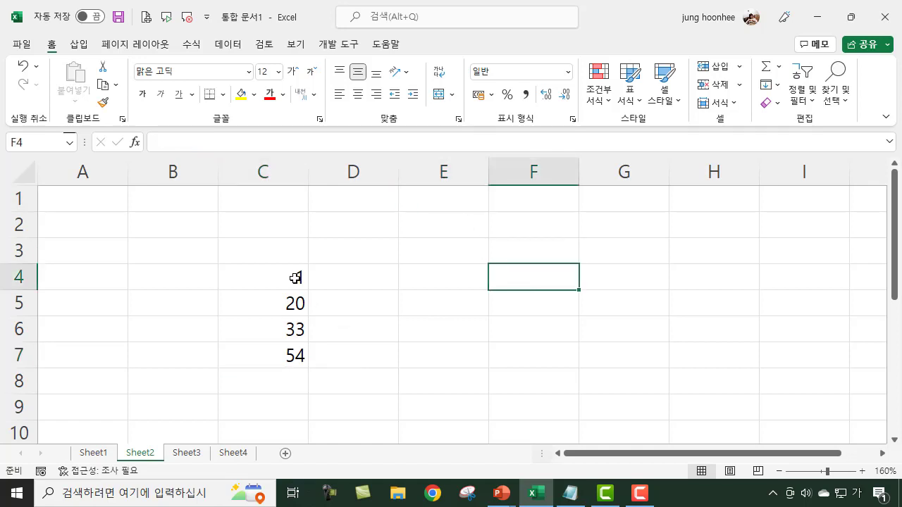
pyautogui.click(409, 312)
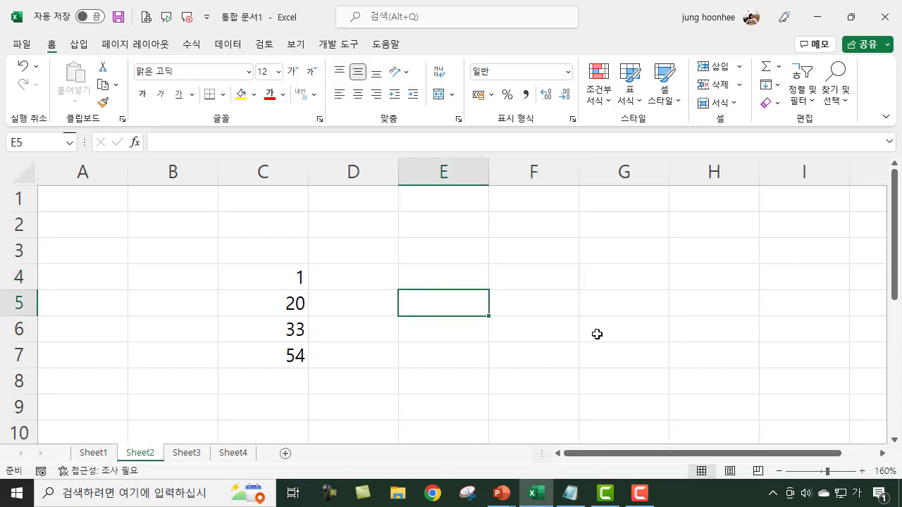
# - Switch to the PowerPoint slide show with the lesson's title slide
pyautogui.moveTo(501, 494)
pyautogui.click(556, 434)
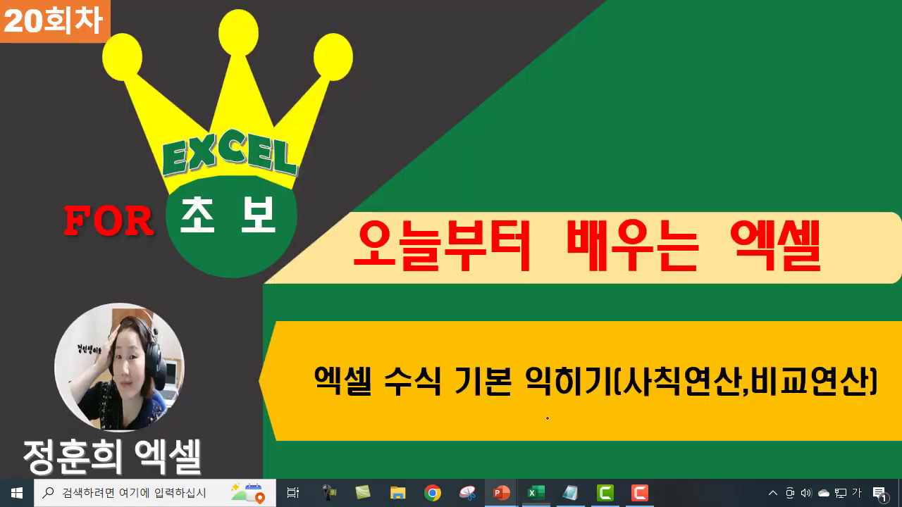